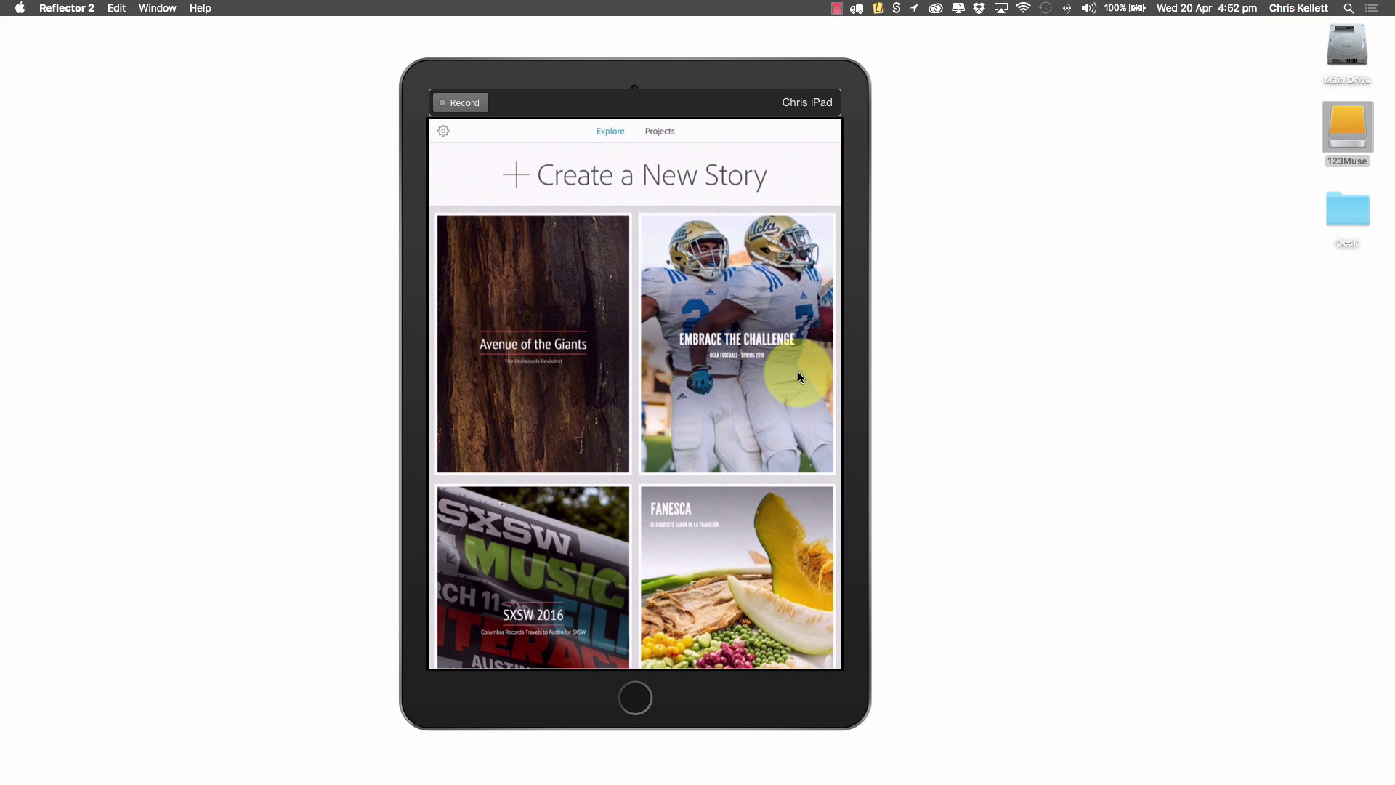
Open the Embrace the Challenge story card from Slate's Explore tab to preview it
click(799, 374)
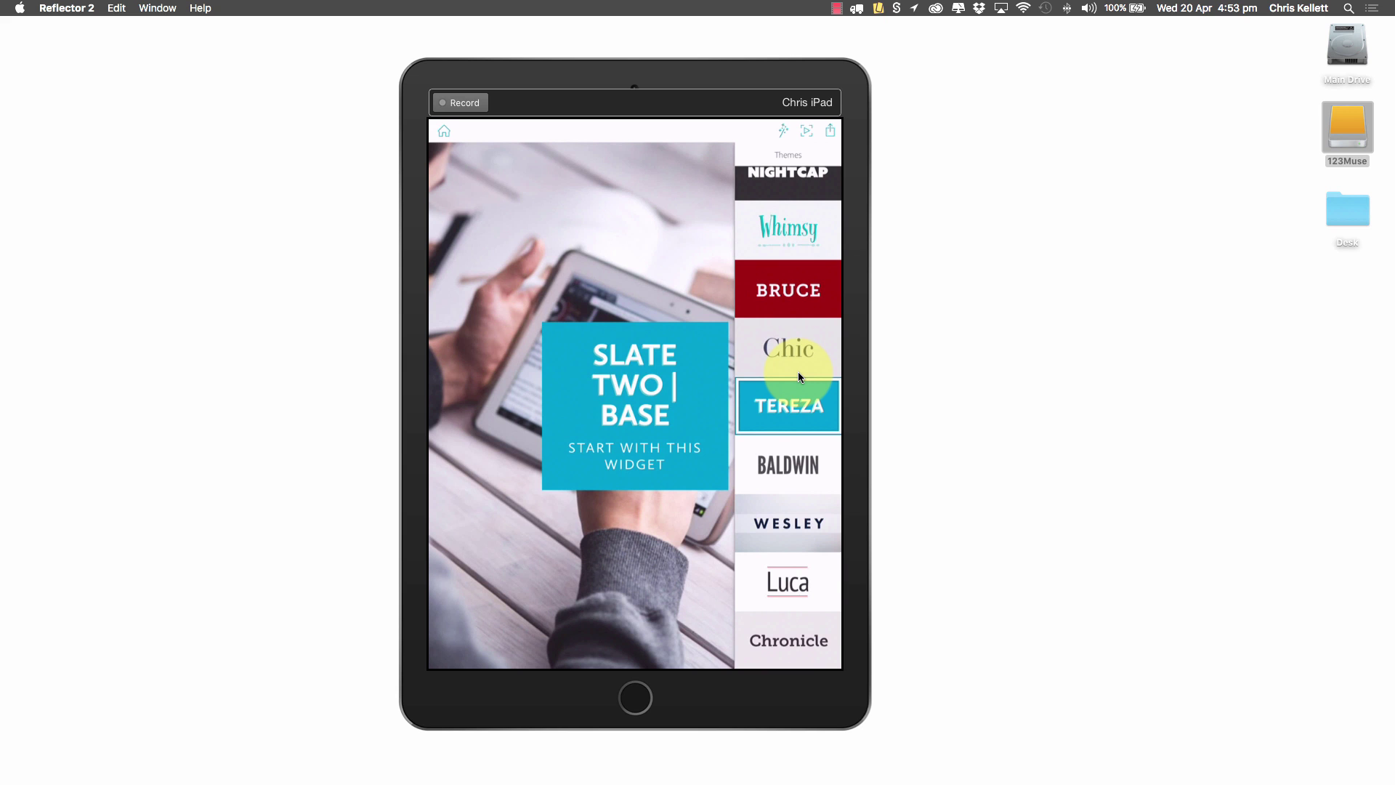
In Safari's Slate projects page, view the Slate Two | Add share link, then close it
mouse_move(685, 777)
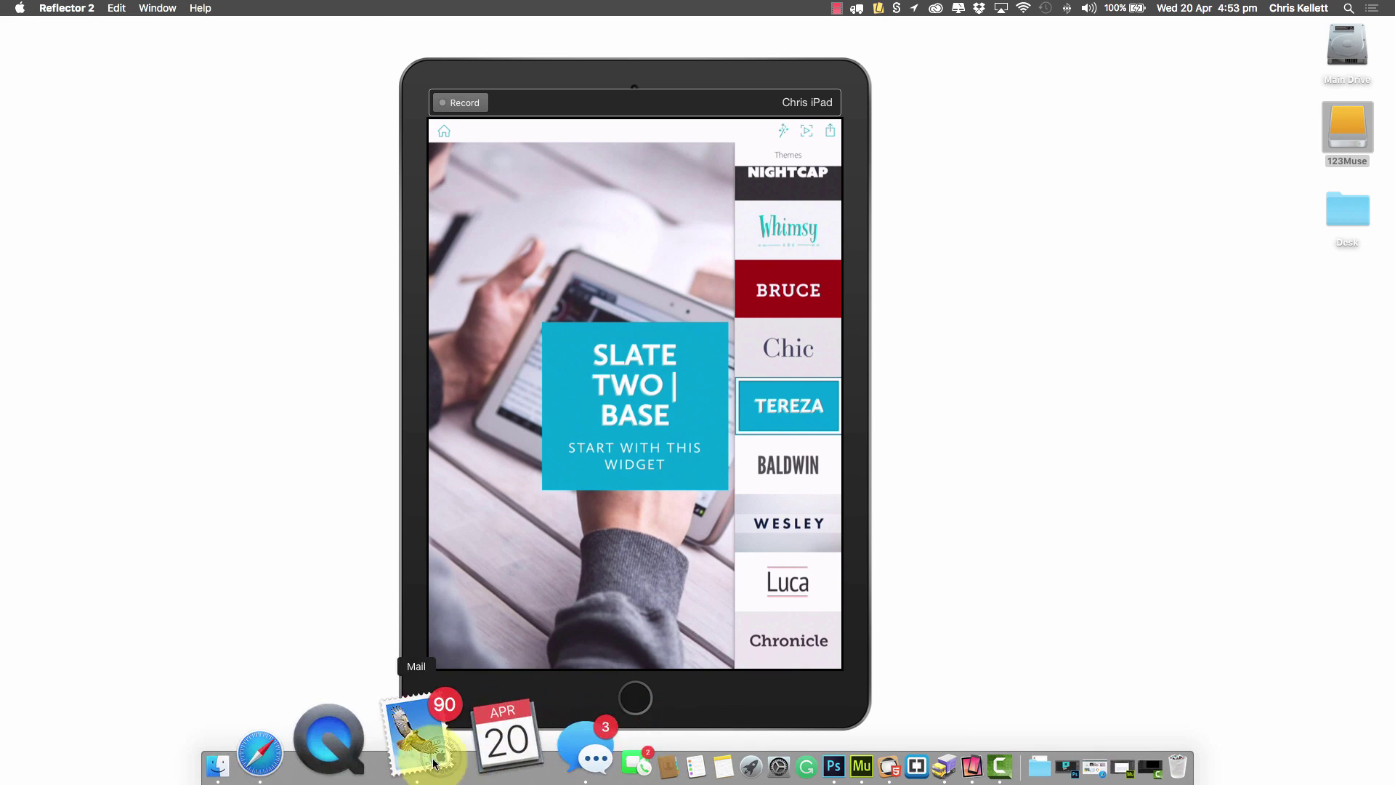
click(377, 760)
mouse_move(499, 295)
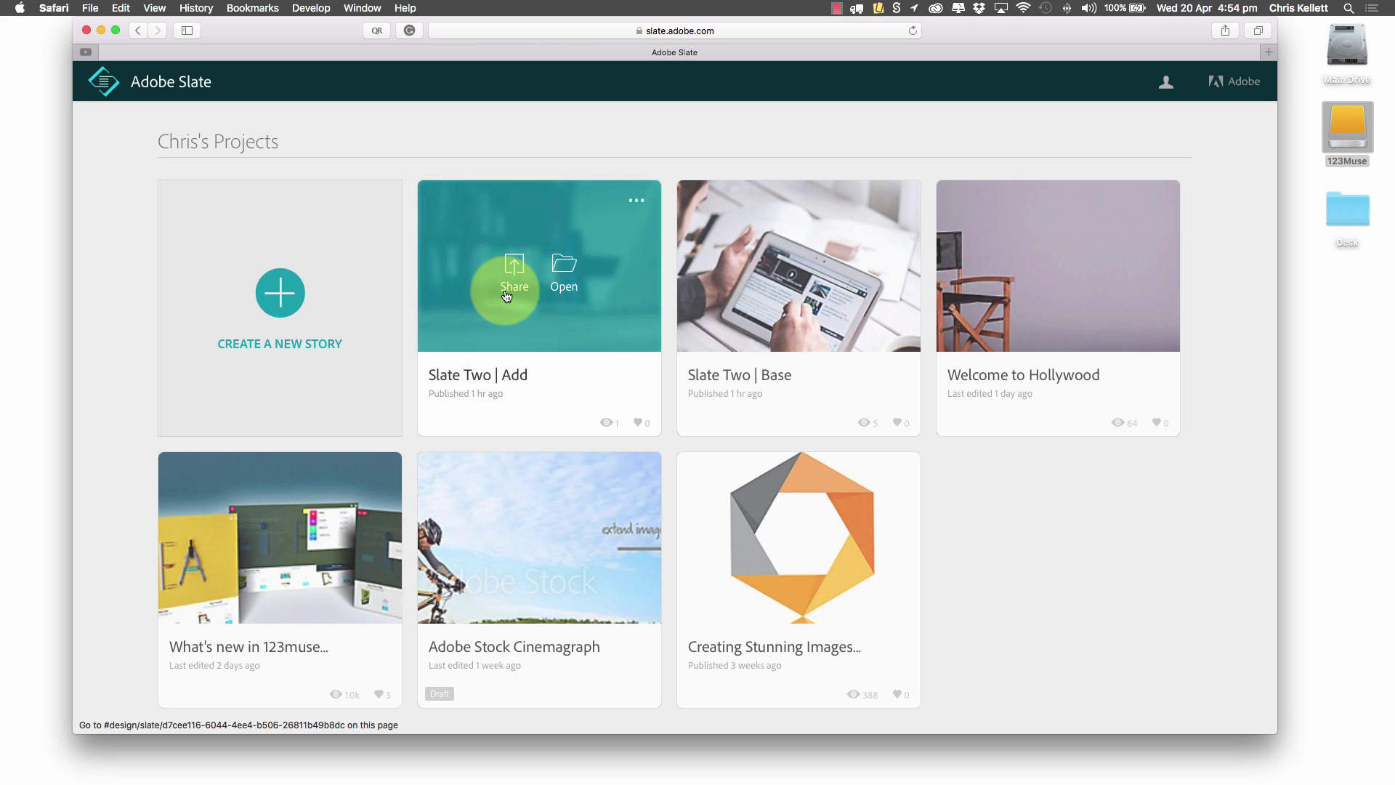
click(509, 258)
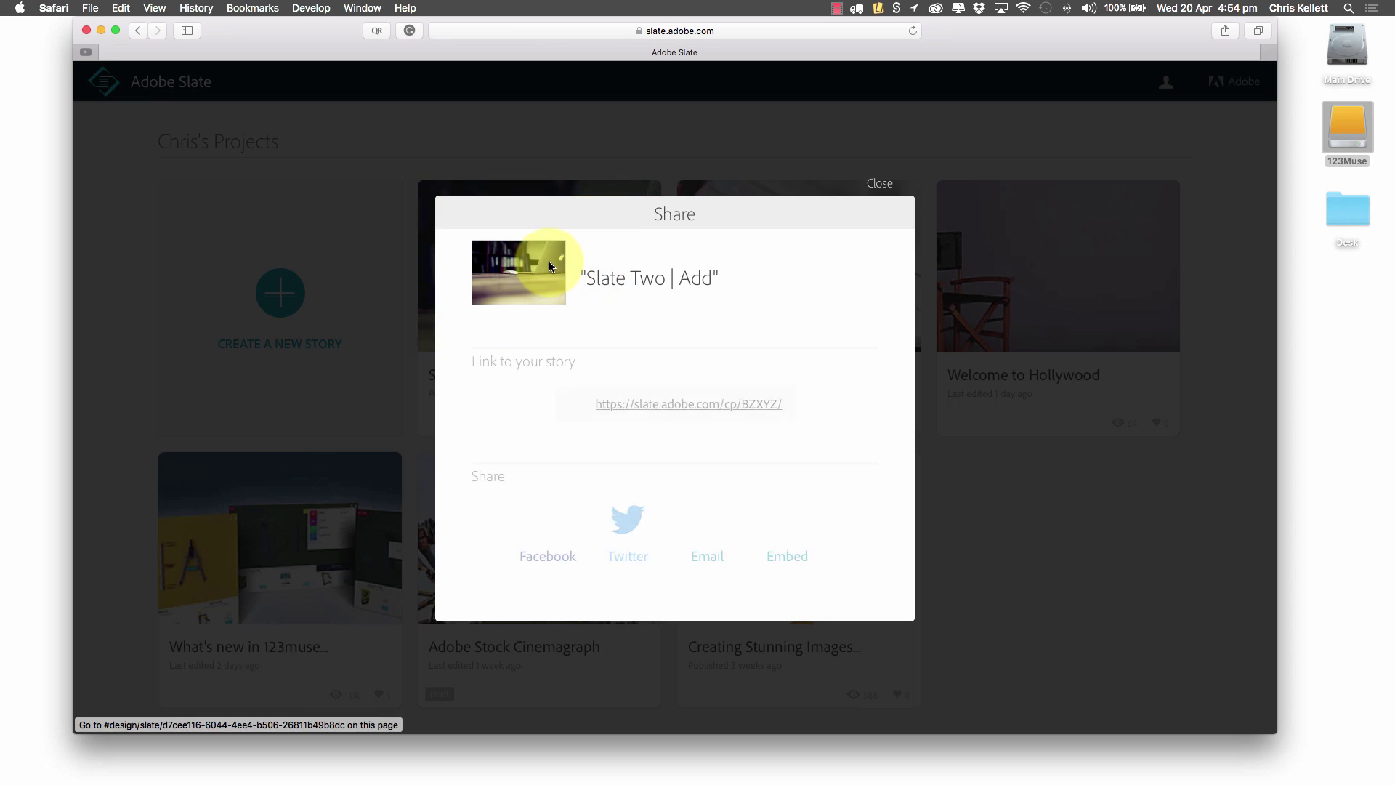
click(899, 181)
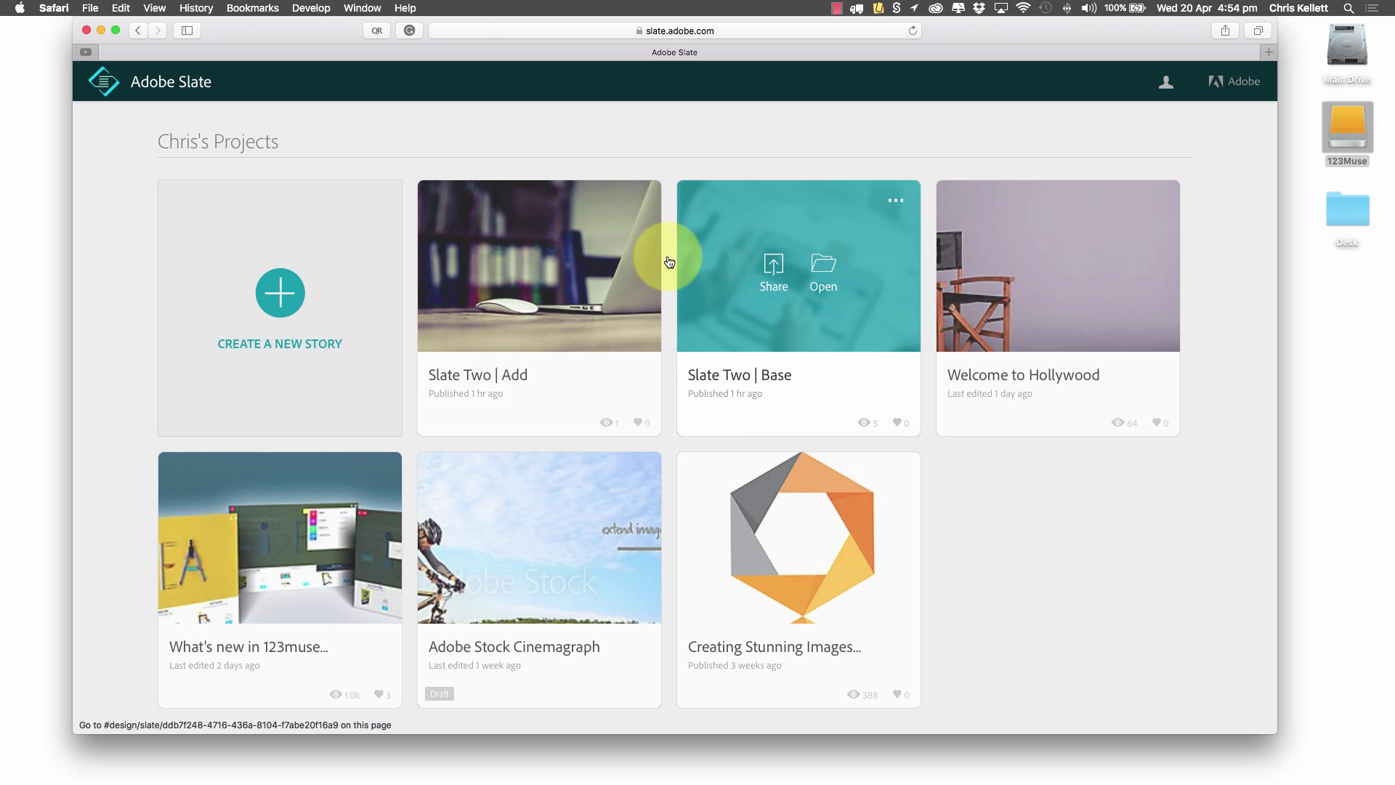
Open the Slate Two | Add story and scroll through its header and article
click(565, 268)
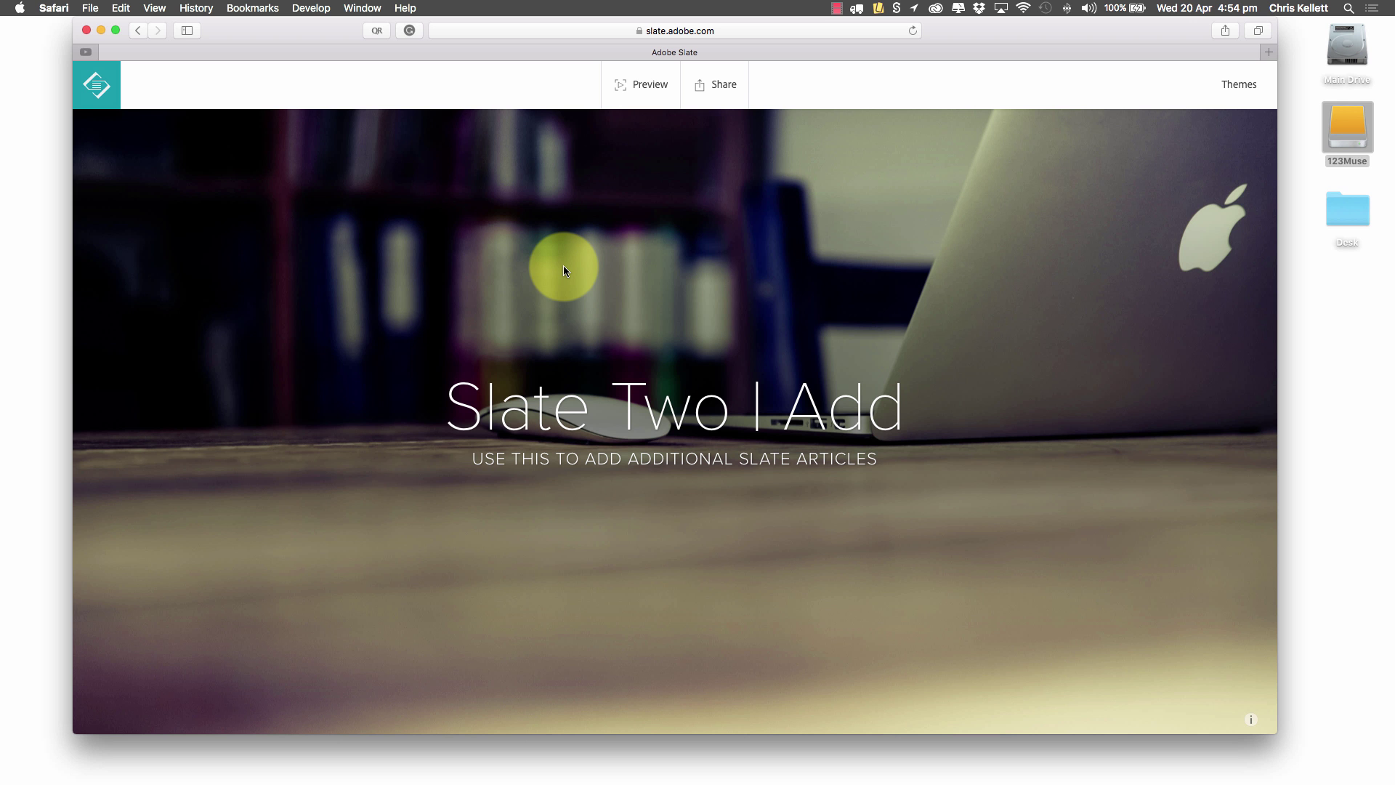
scroll(959, 308, down, 10)
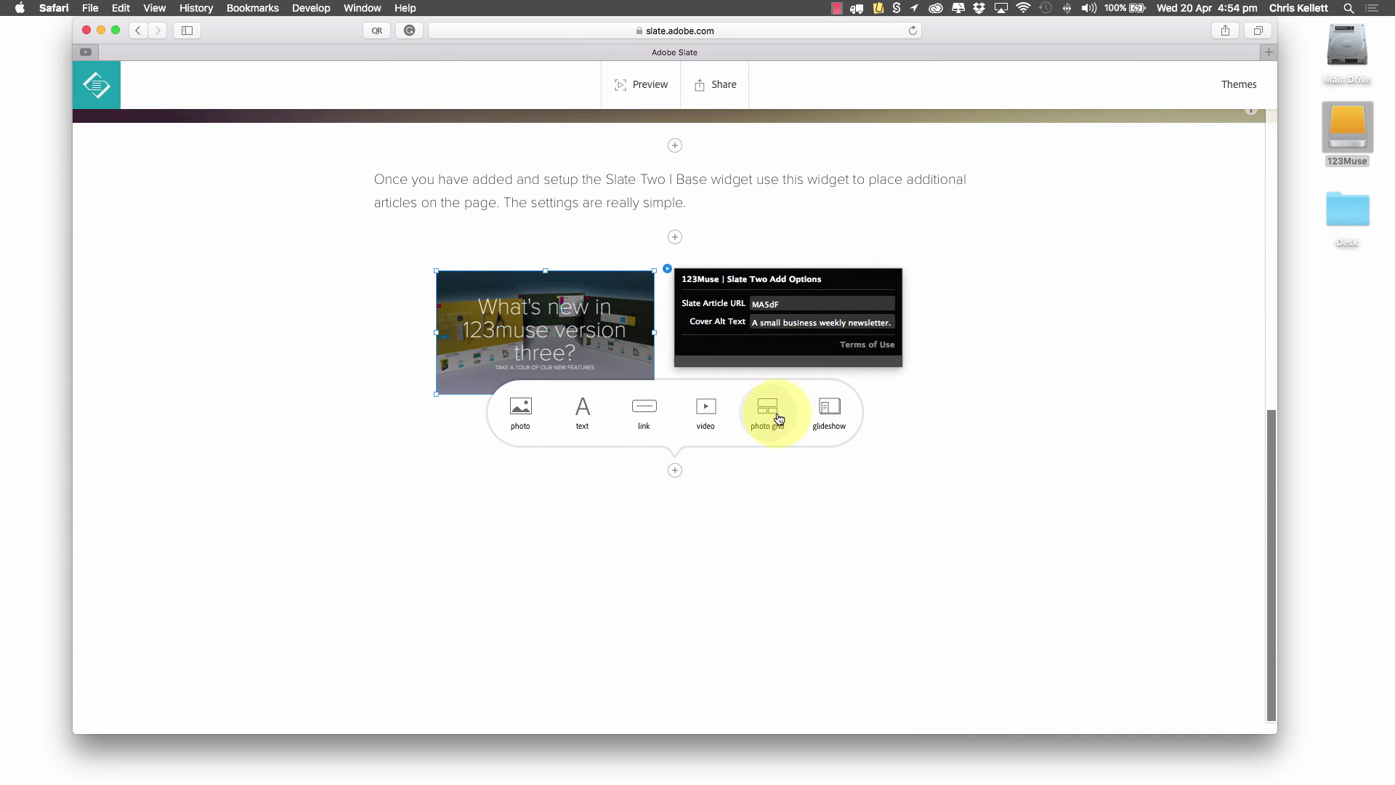
scroll(937, 386, up, 4)
scroll(940, 387, up, 3)
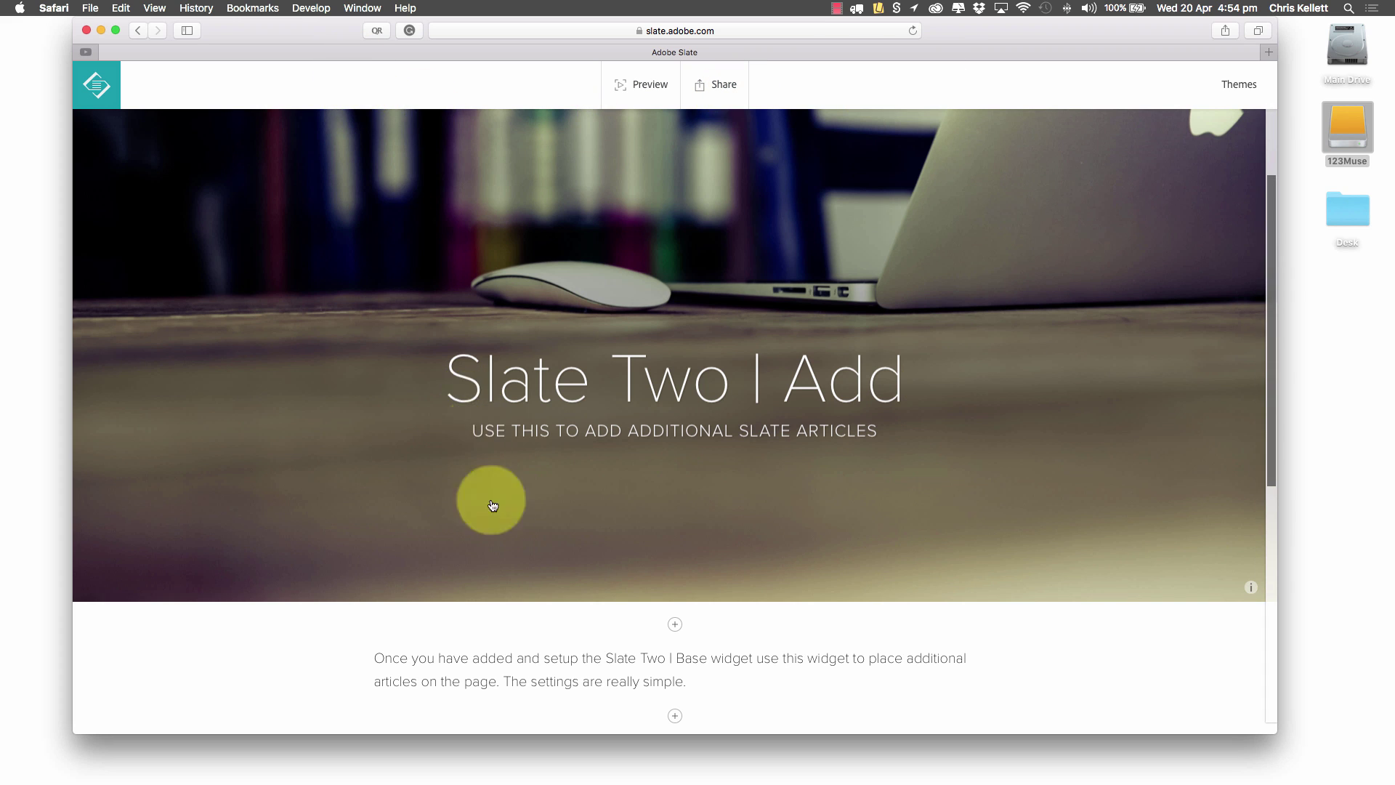
Back in Muse, drag Slate 2.0 Base from the Library's Slate 2.0 folder onto the page top
mouse_move(676, 763)
click(747, 769)
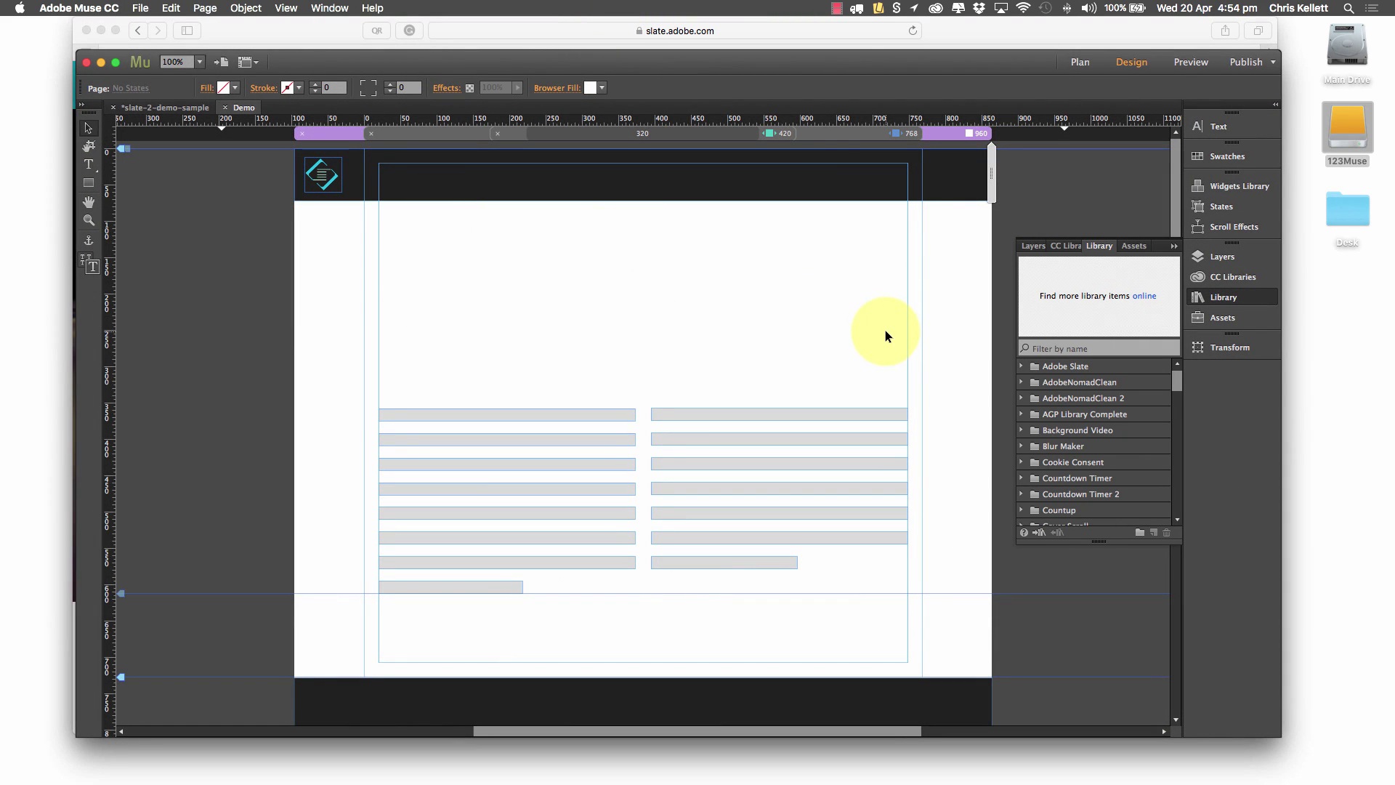
scroll(1098, 438, down, 10)
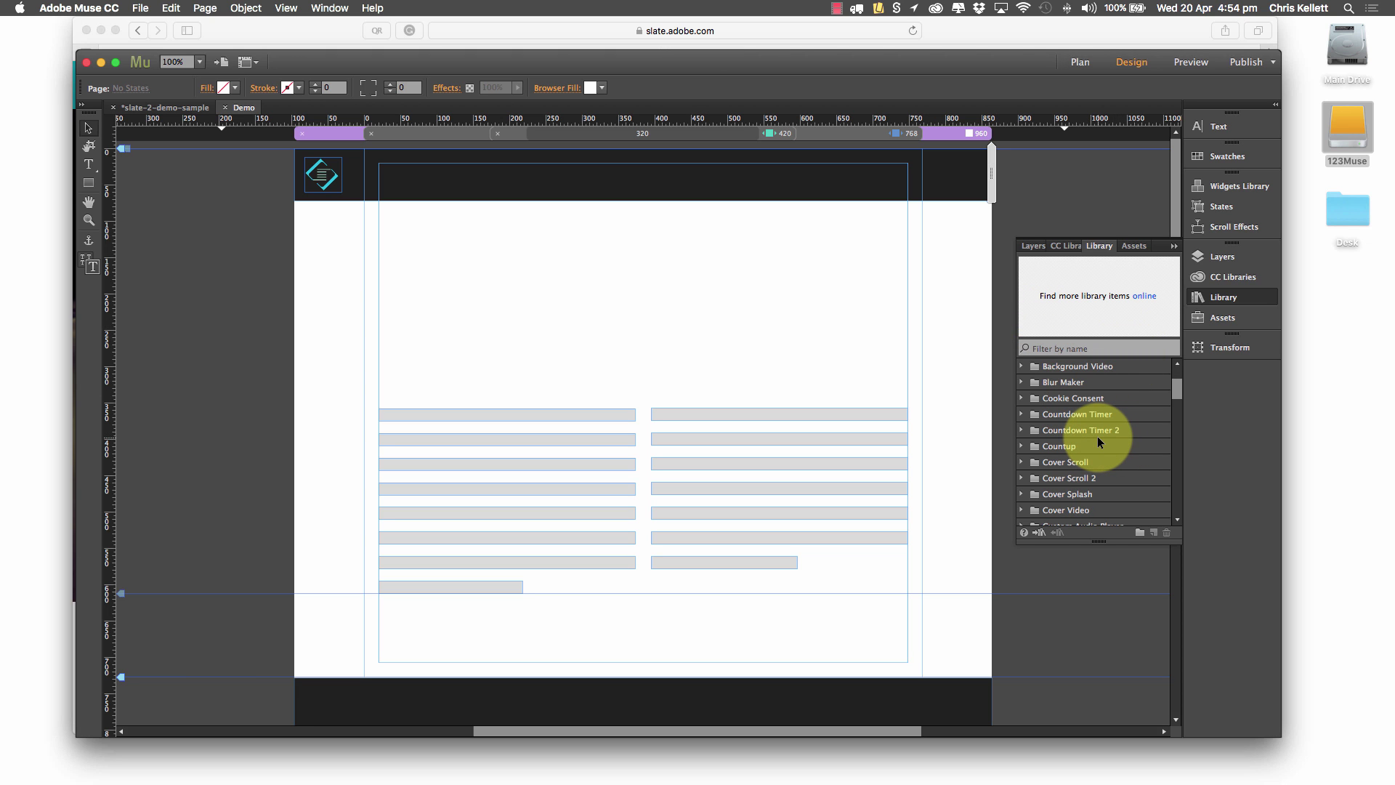
scroll(1098, 437, down, 5)
click(1090, 478)
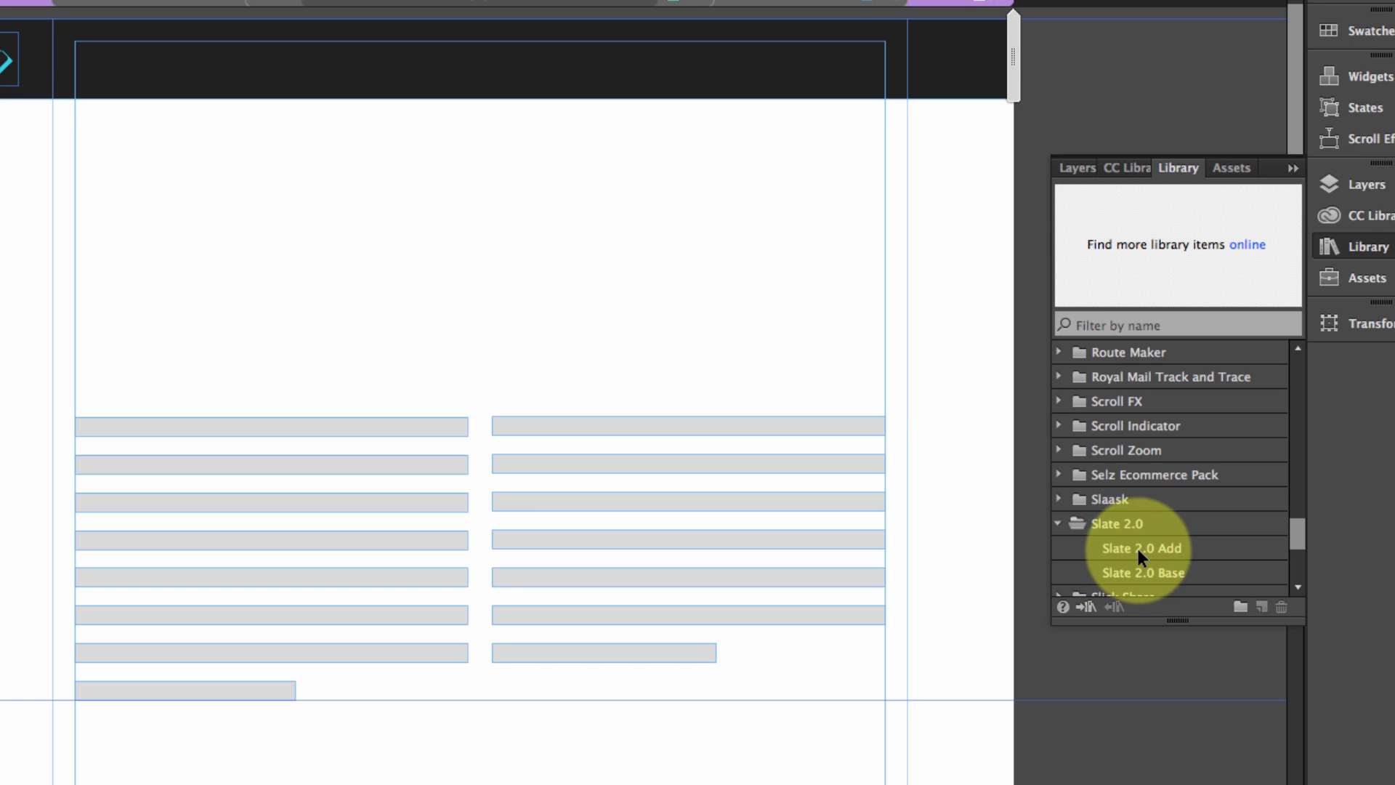
scroll(1138, 555, down, 2)
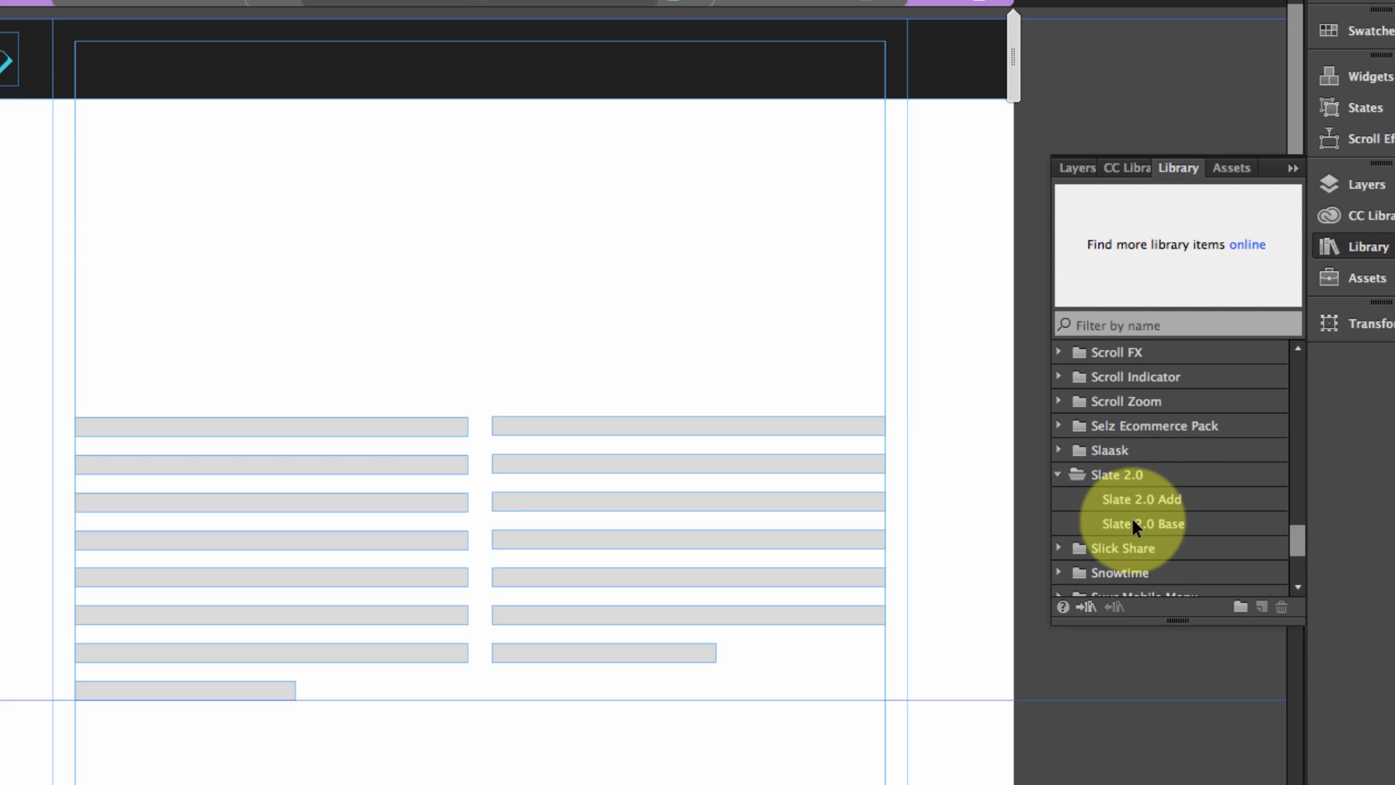
click(1132, 524)
drag(1219, 242, 354, 175)
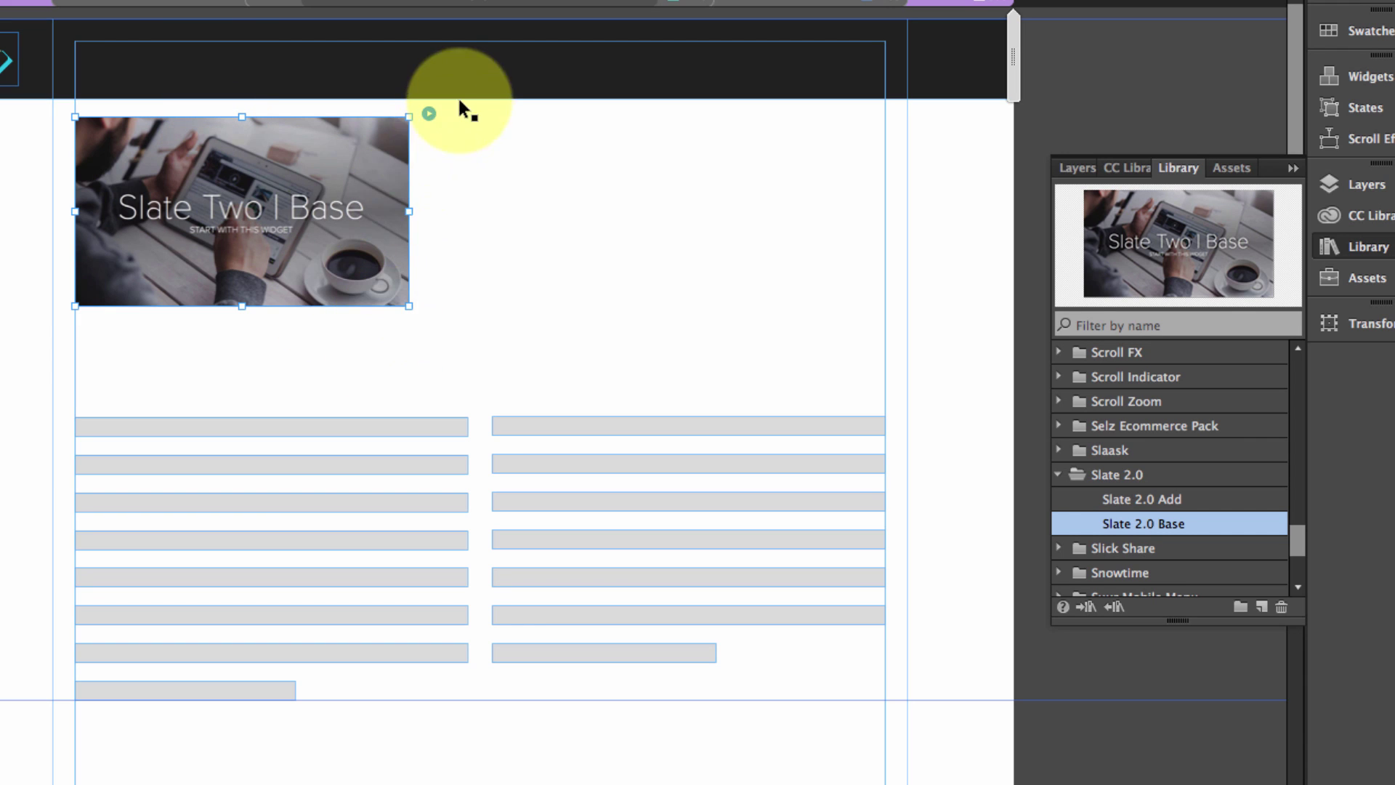
Resize the Slate Two Base widget to 353 × 200 px and place it at X 20, Y 107
click(429, 114)
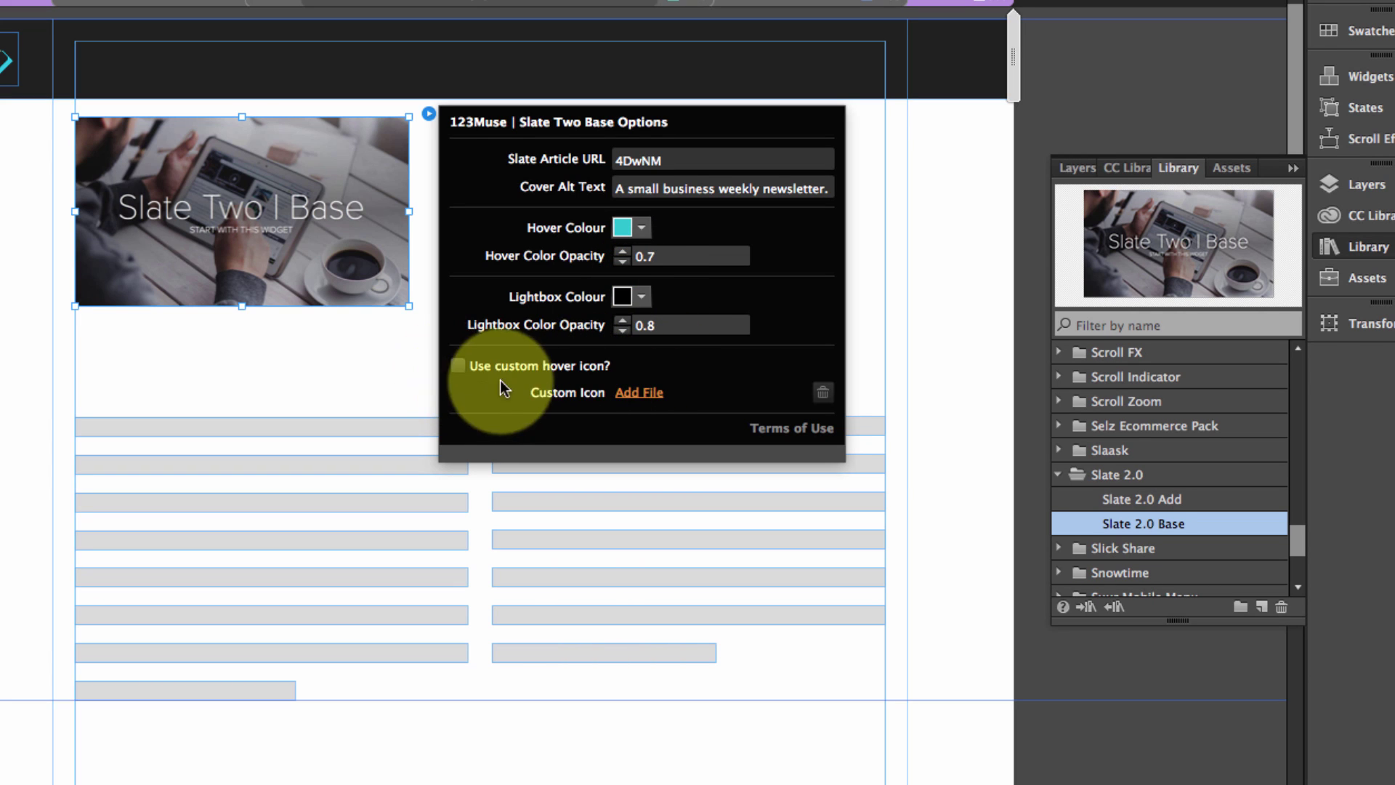
click(367, 322)
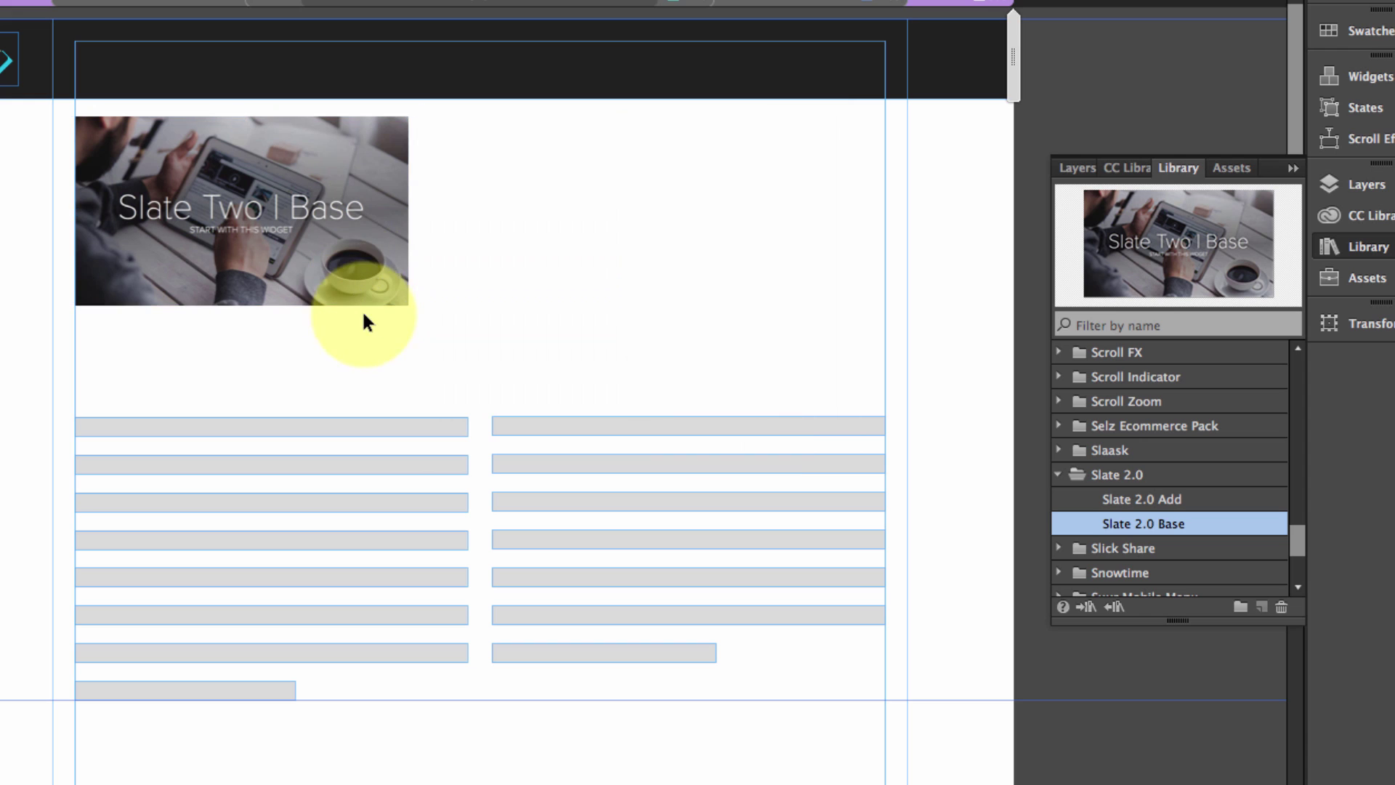
click(396, 299)
drag(407, 304, 430, 334)
drag(263, 269, 225, 304)
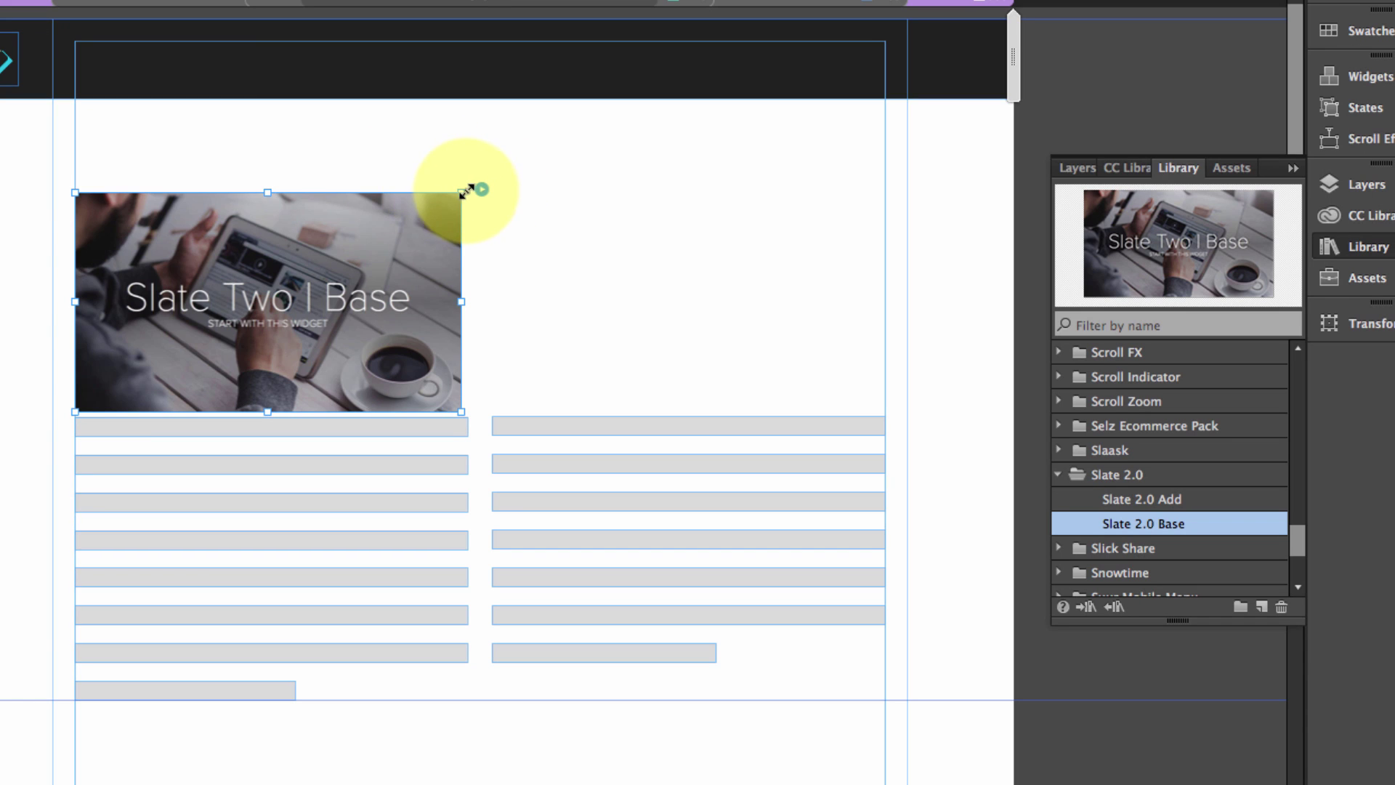
drag(467, 192, 473, 195)
drag(228, 305, 229, 242)
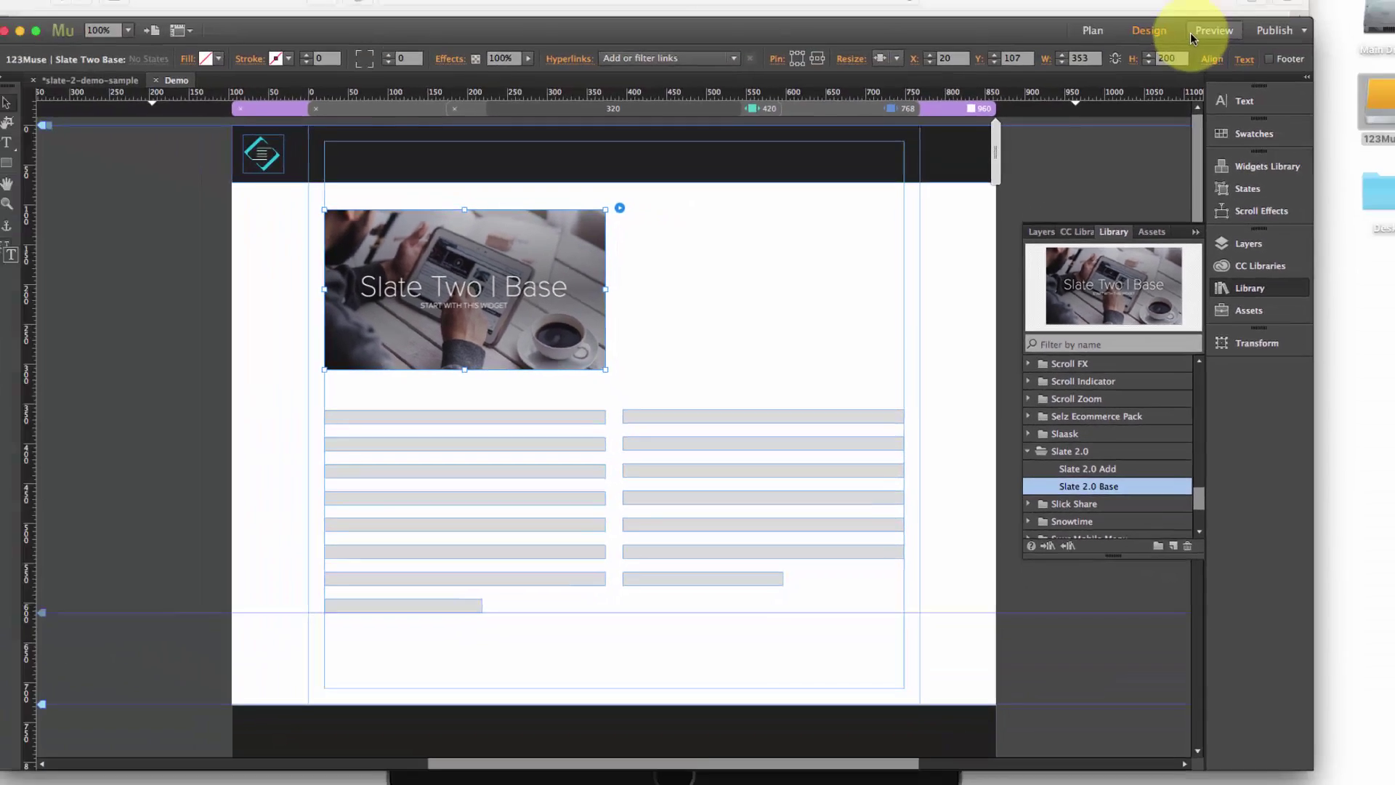
Preview the page, open the Slate Two | Base story lightbox from the widget, scroll it, and close it
click(1192, 32)
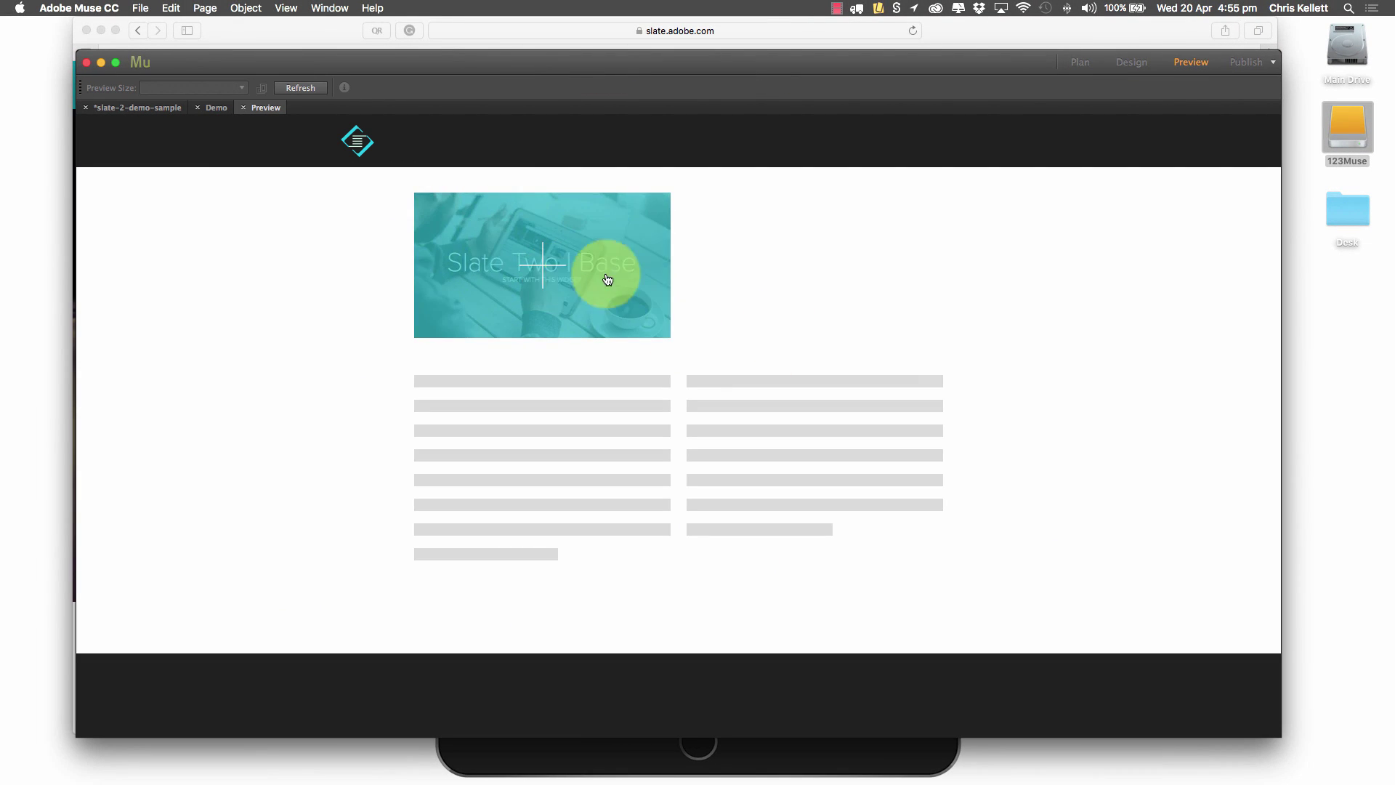
click(550, 270)
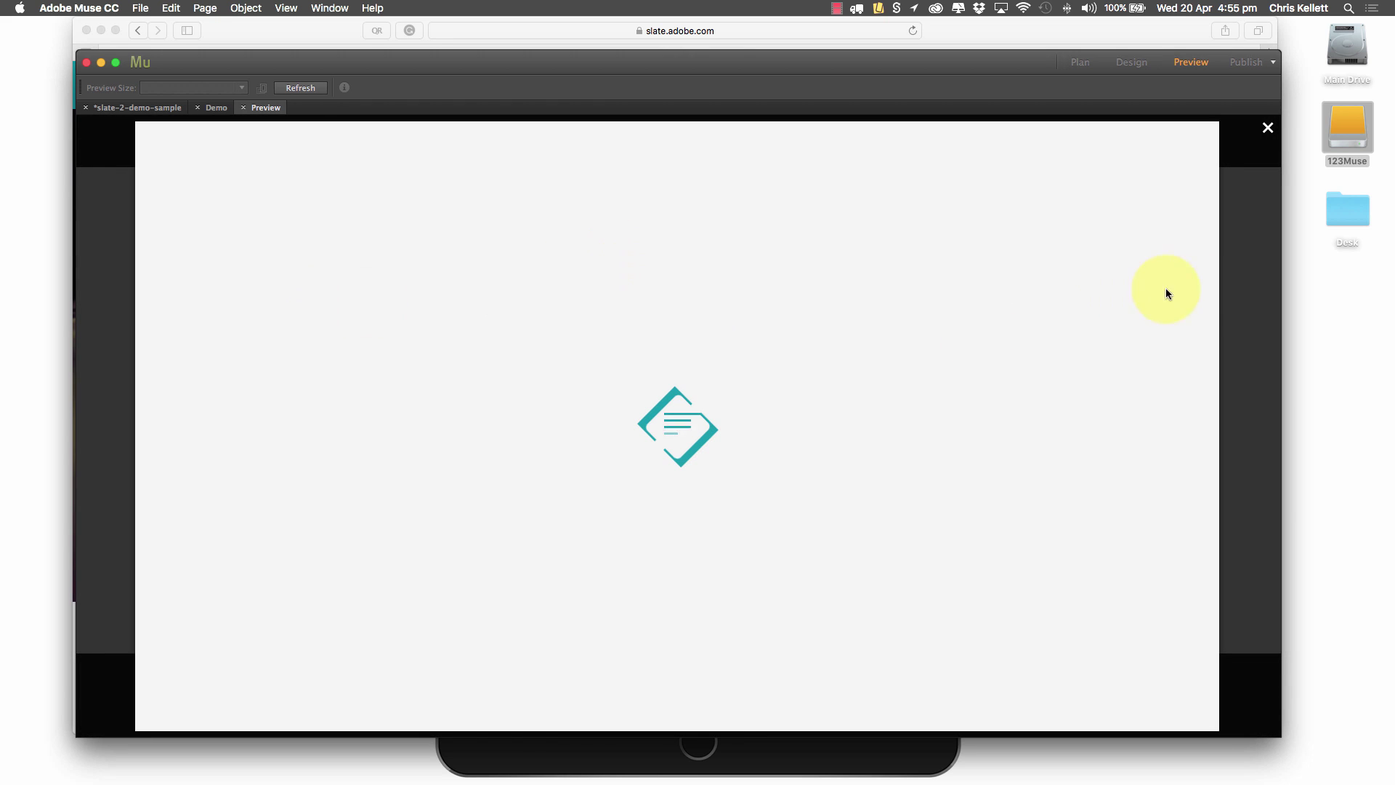
scroll(1110, 393, down, 2)
scroll(1110, 393, up, 2)
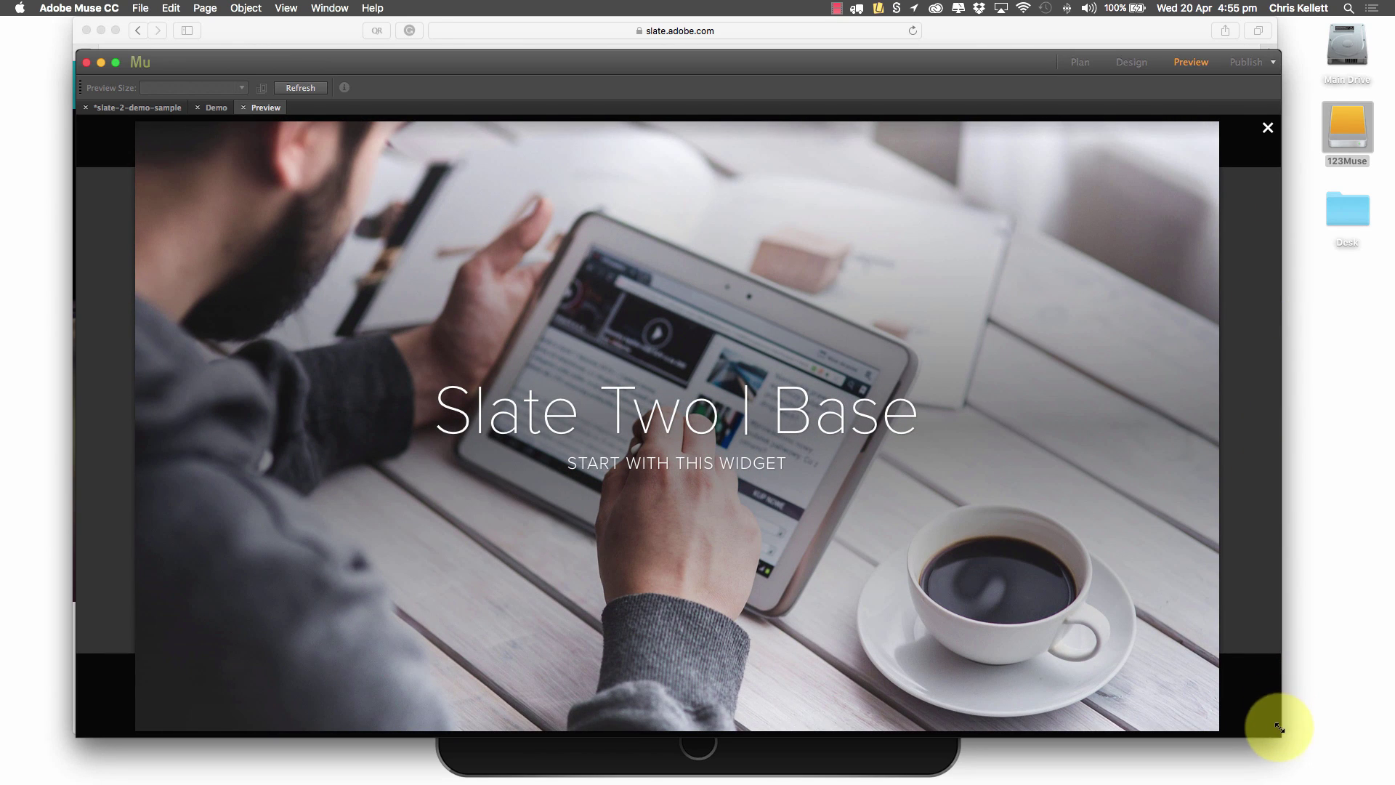
drag(1279, 728, 1310, 782)
scroll(843, 287, down, 2)
scroll(843, 285, down, 10)
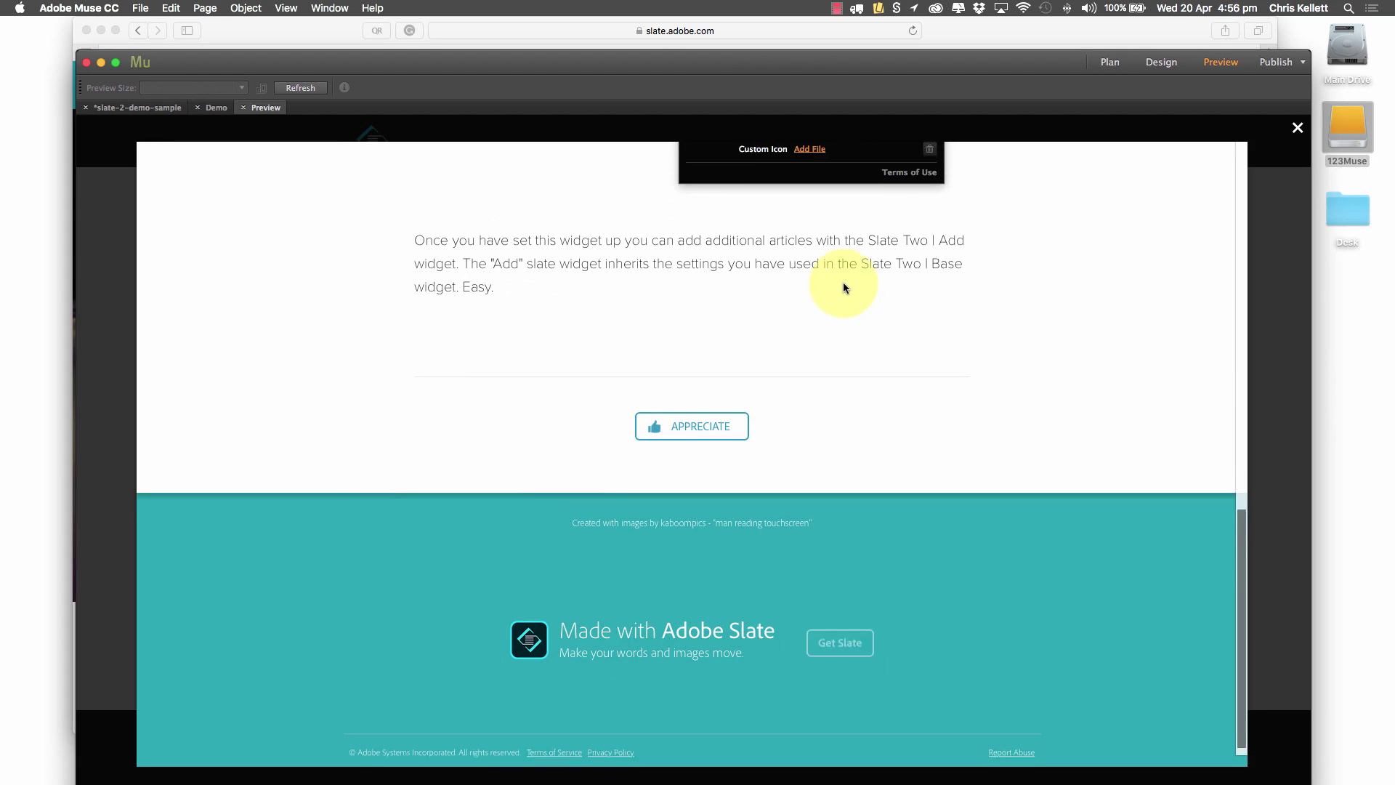
scroll(843, 285, up, 12)
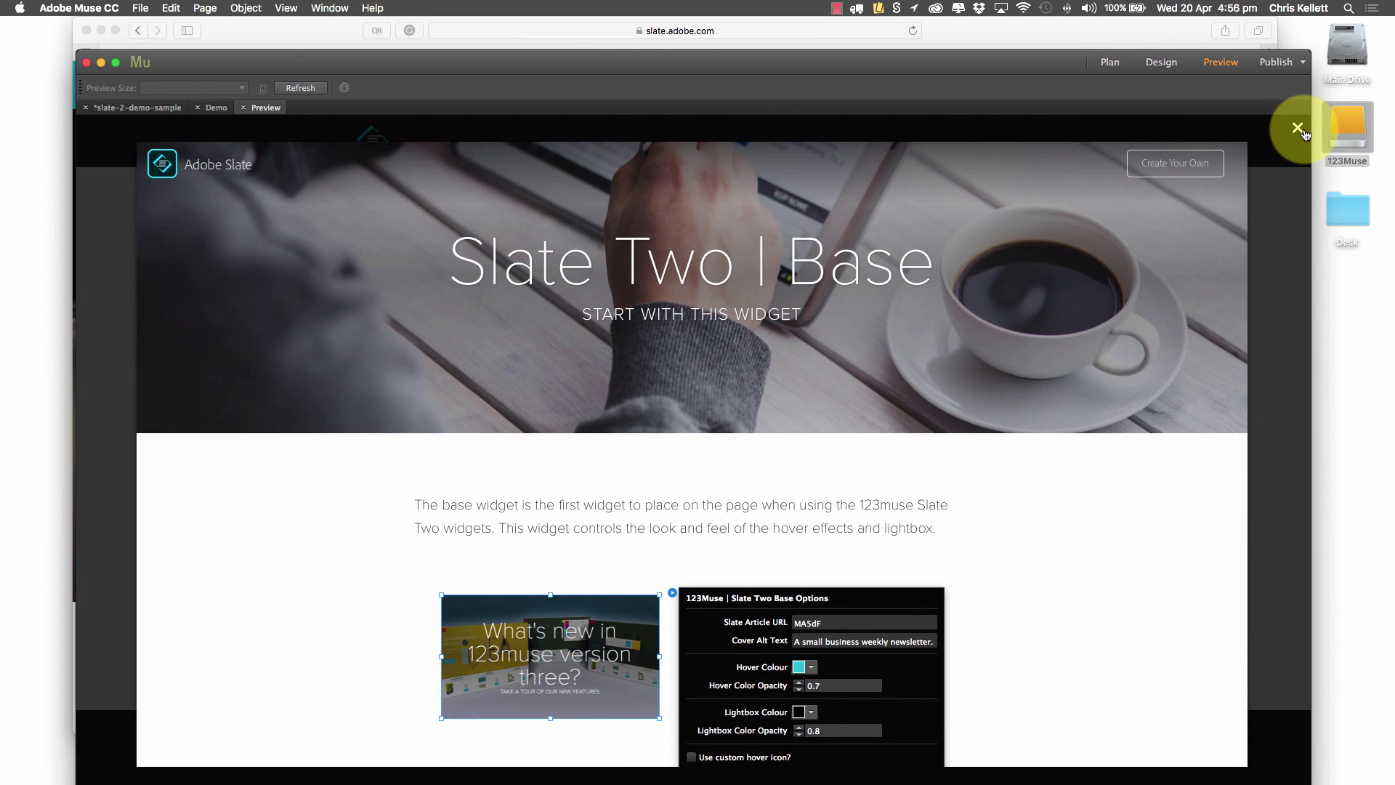
click(1301, 131)
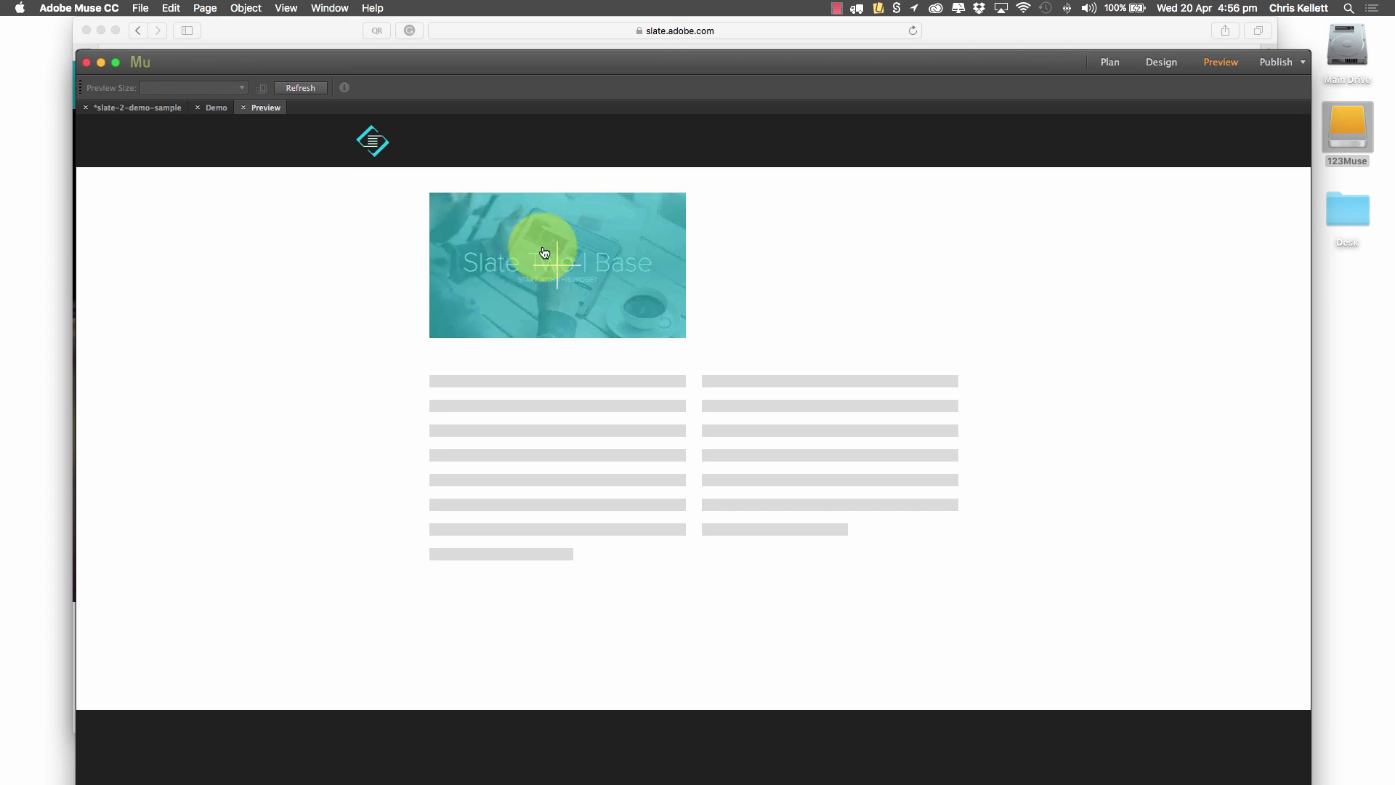
Back in edit mode, set slate.svg as the Slate Two Base widget's custom hover icon
click(242, 108)
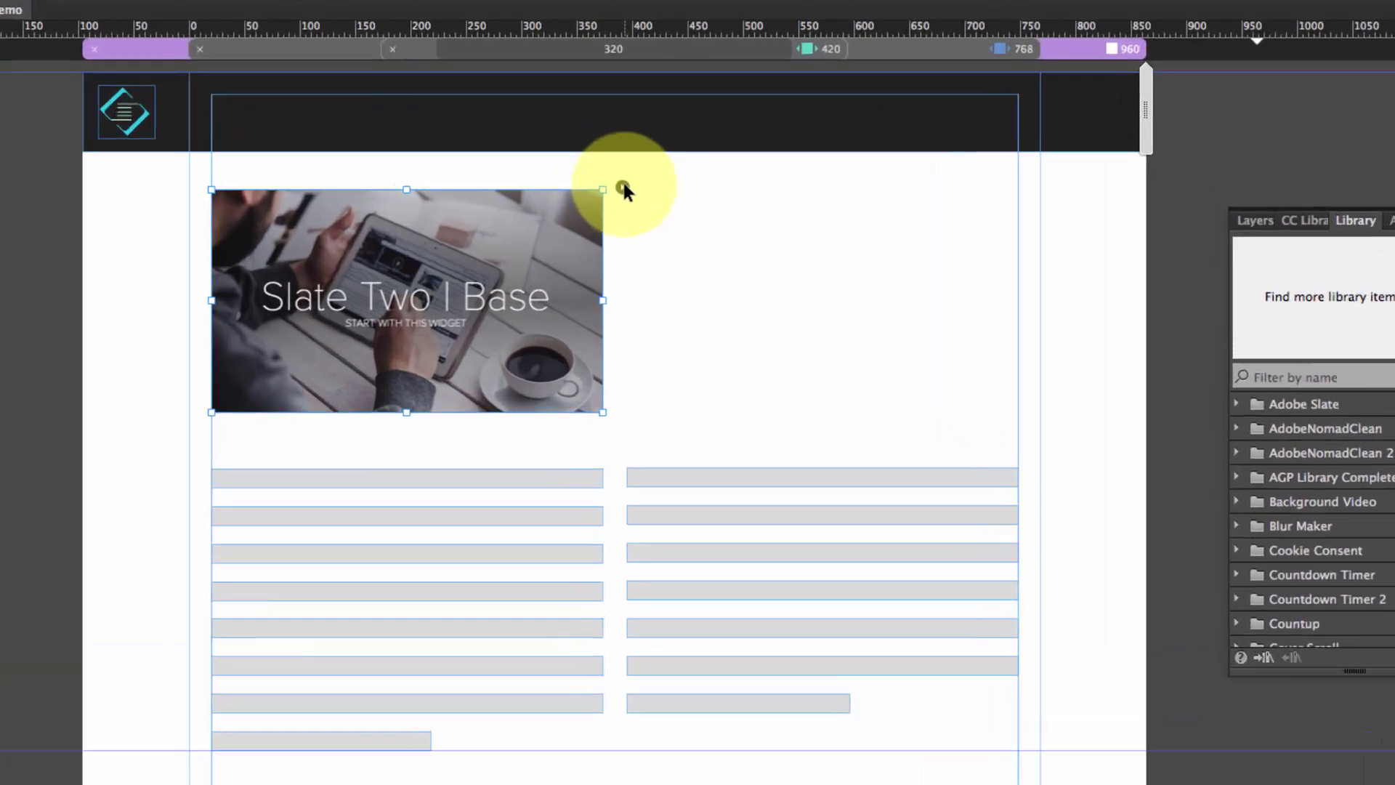
click(623, 187)
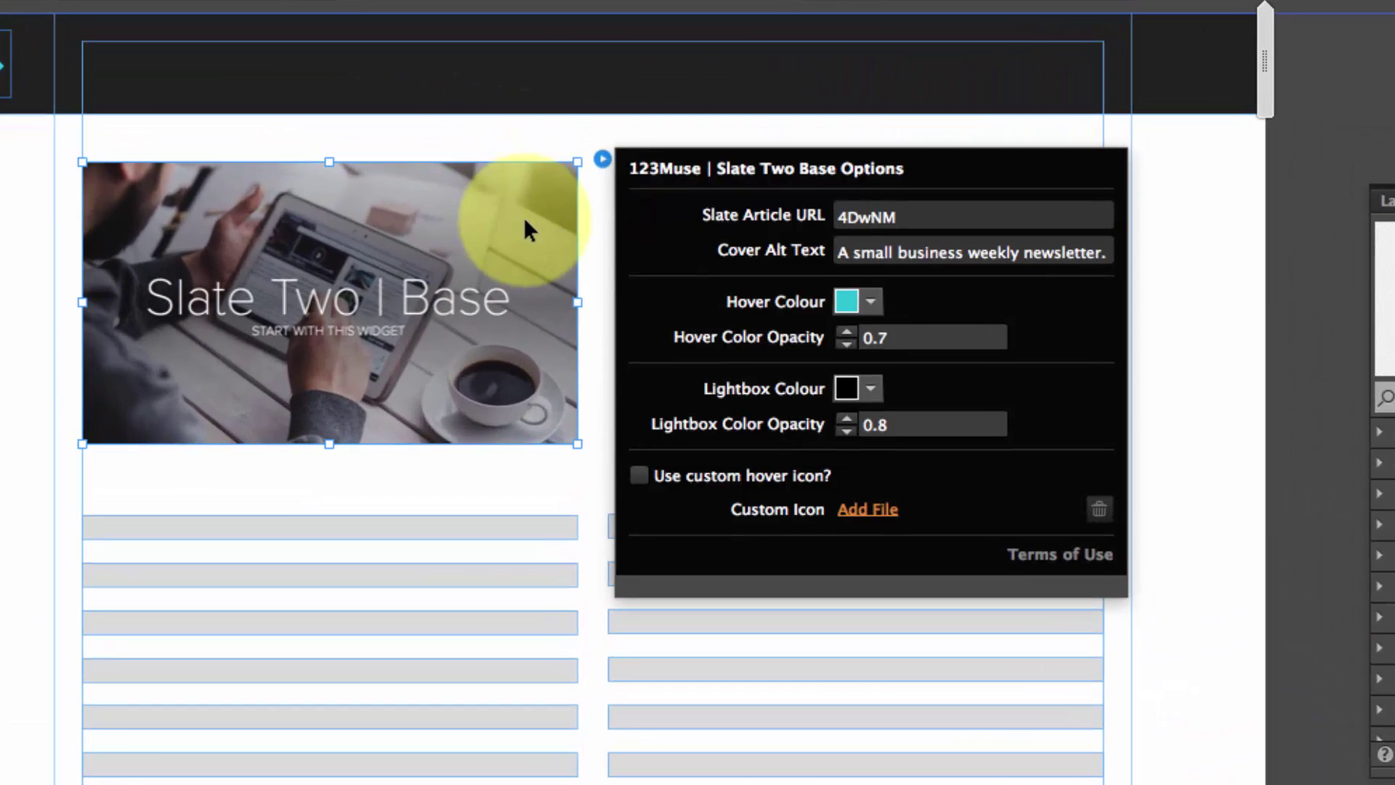
click(833, 301)
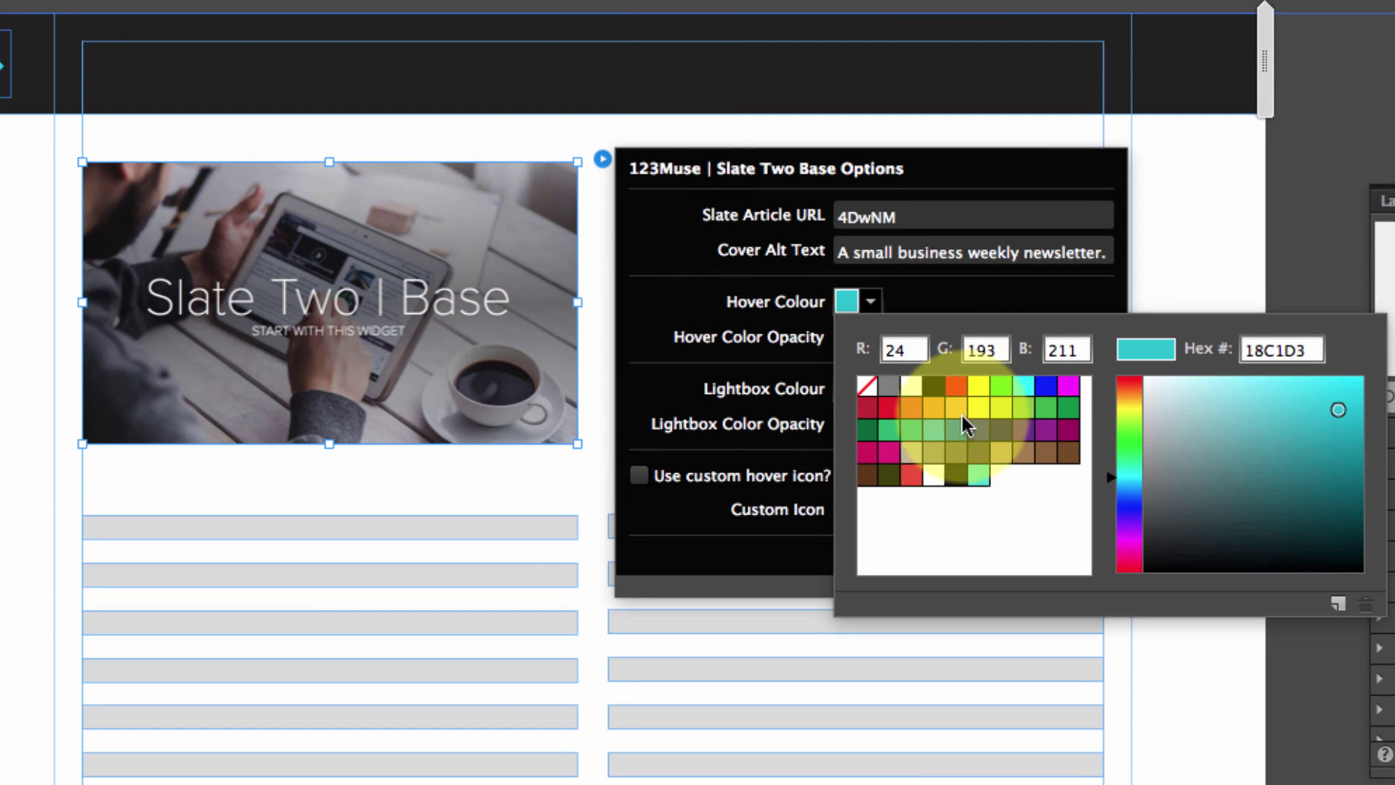
click(888, 430)
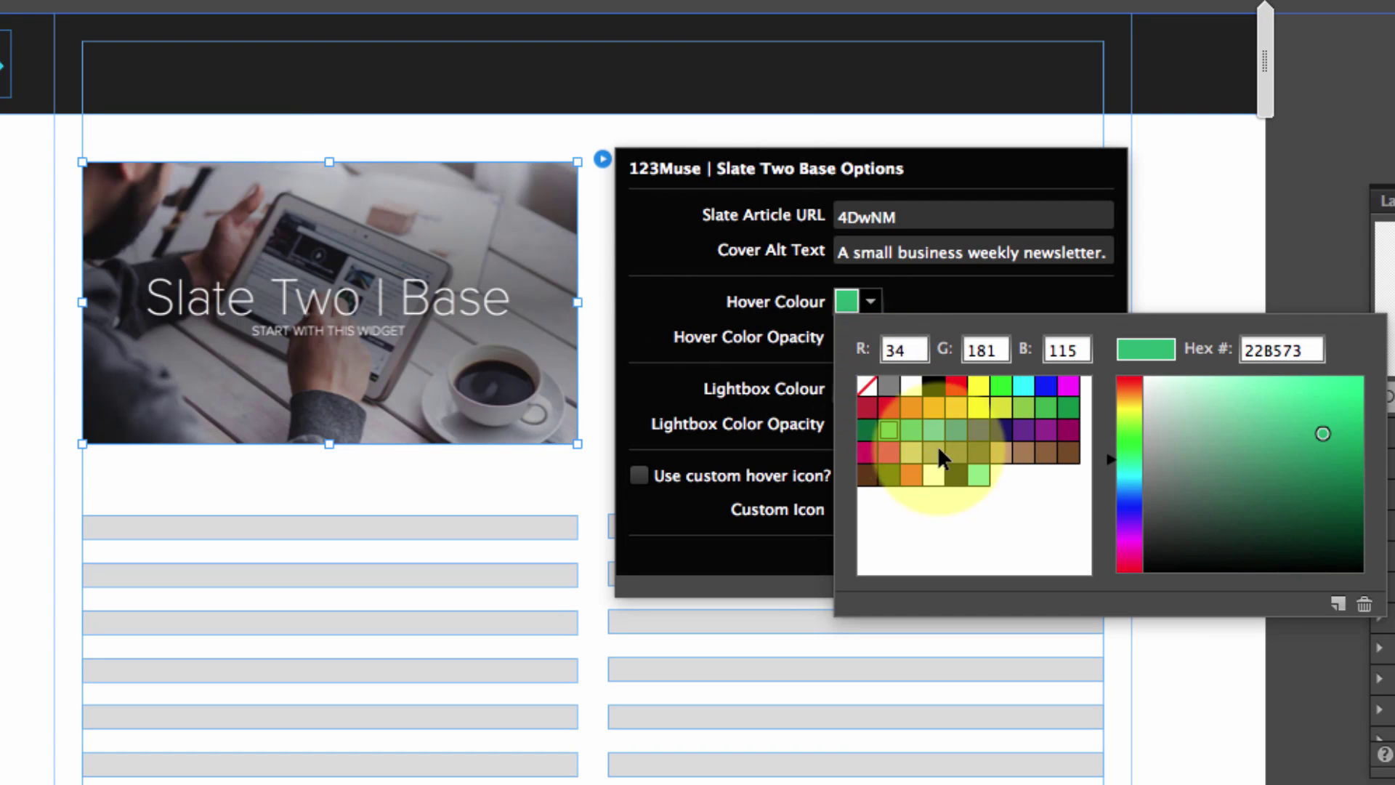
click(724, 365)
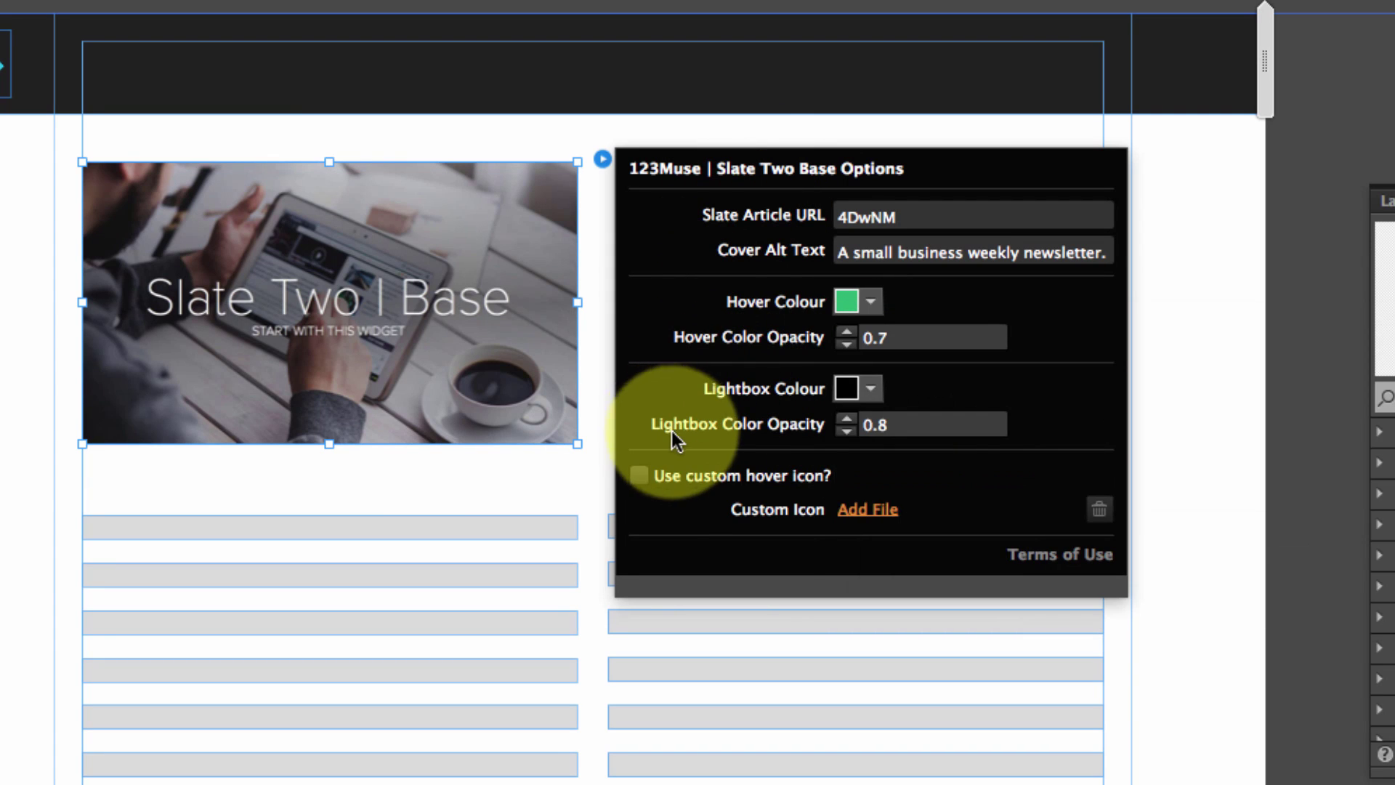
click(641, 477)
click(869, 509)
scroll(737, 278, down, 5)
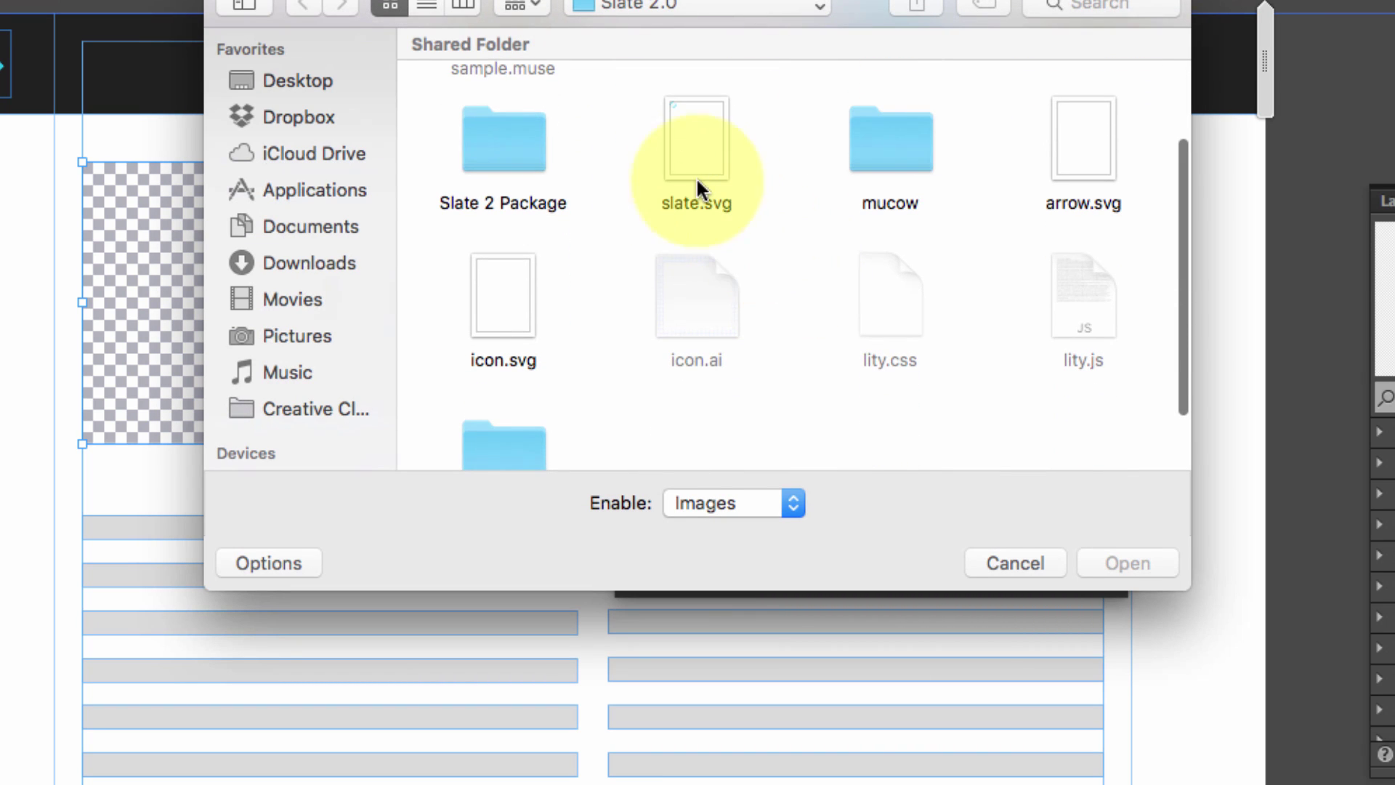
click(696, 165)
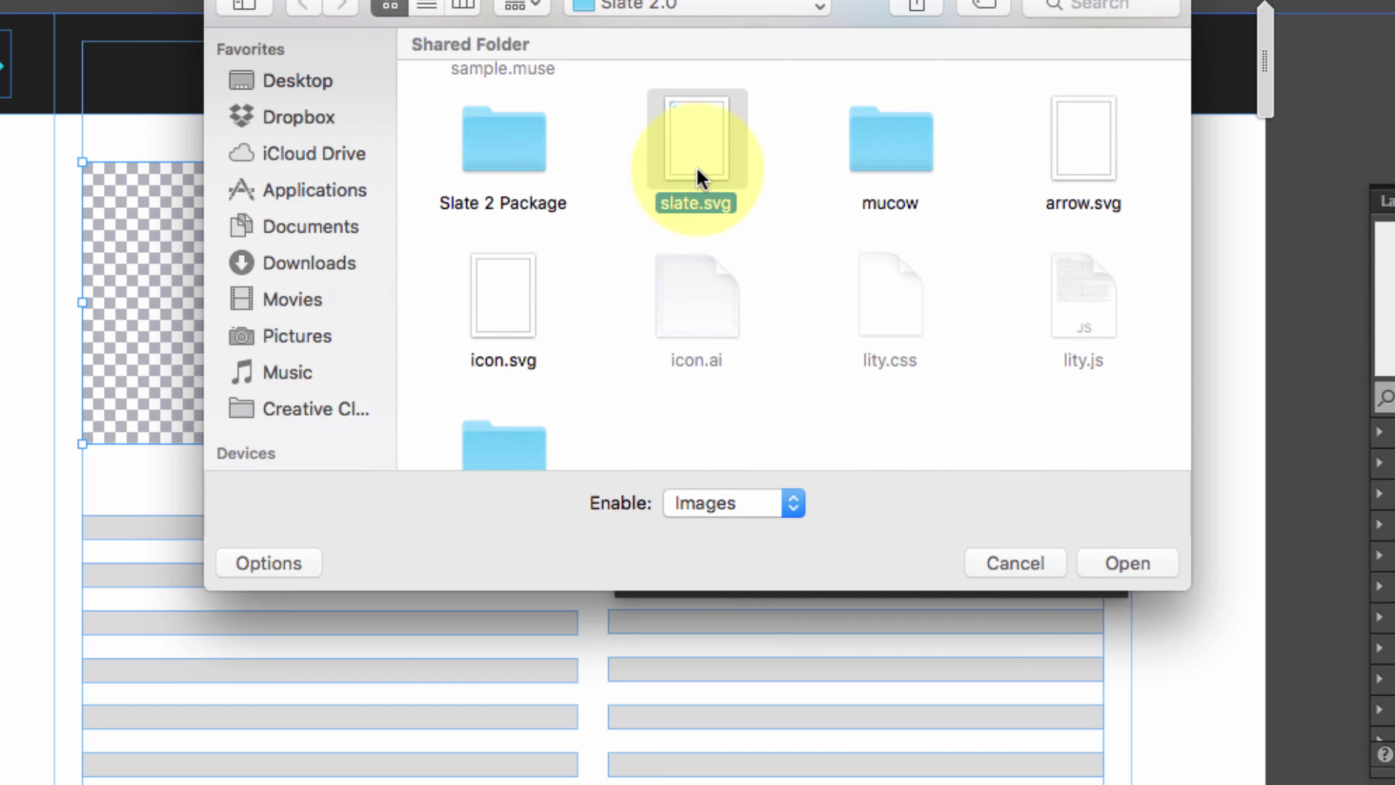
click(1126, 570)
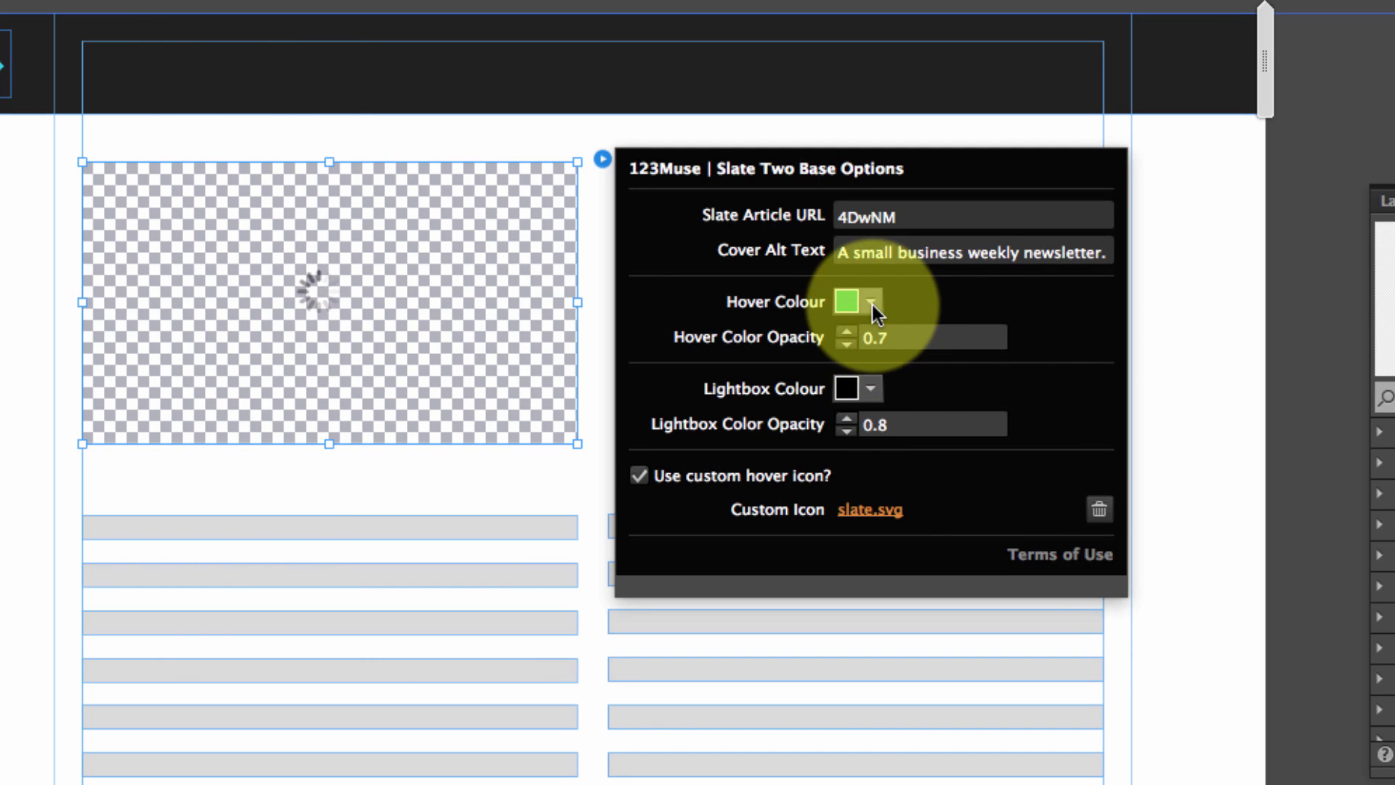
Set the widget's hover colour to black and hover opacity to 0.6
click(874, 307)
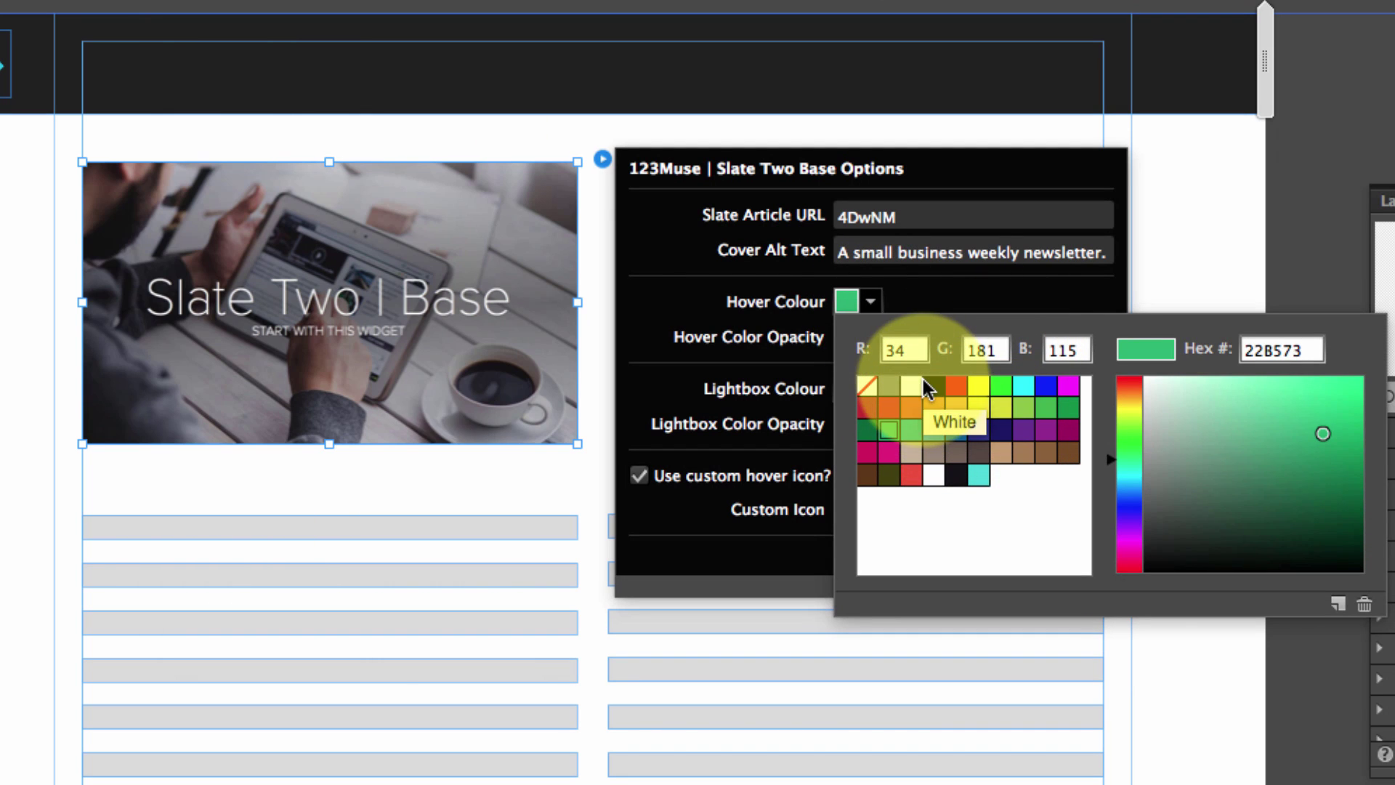
click(923, 380)
click(932, 383)
click(905, 308)
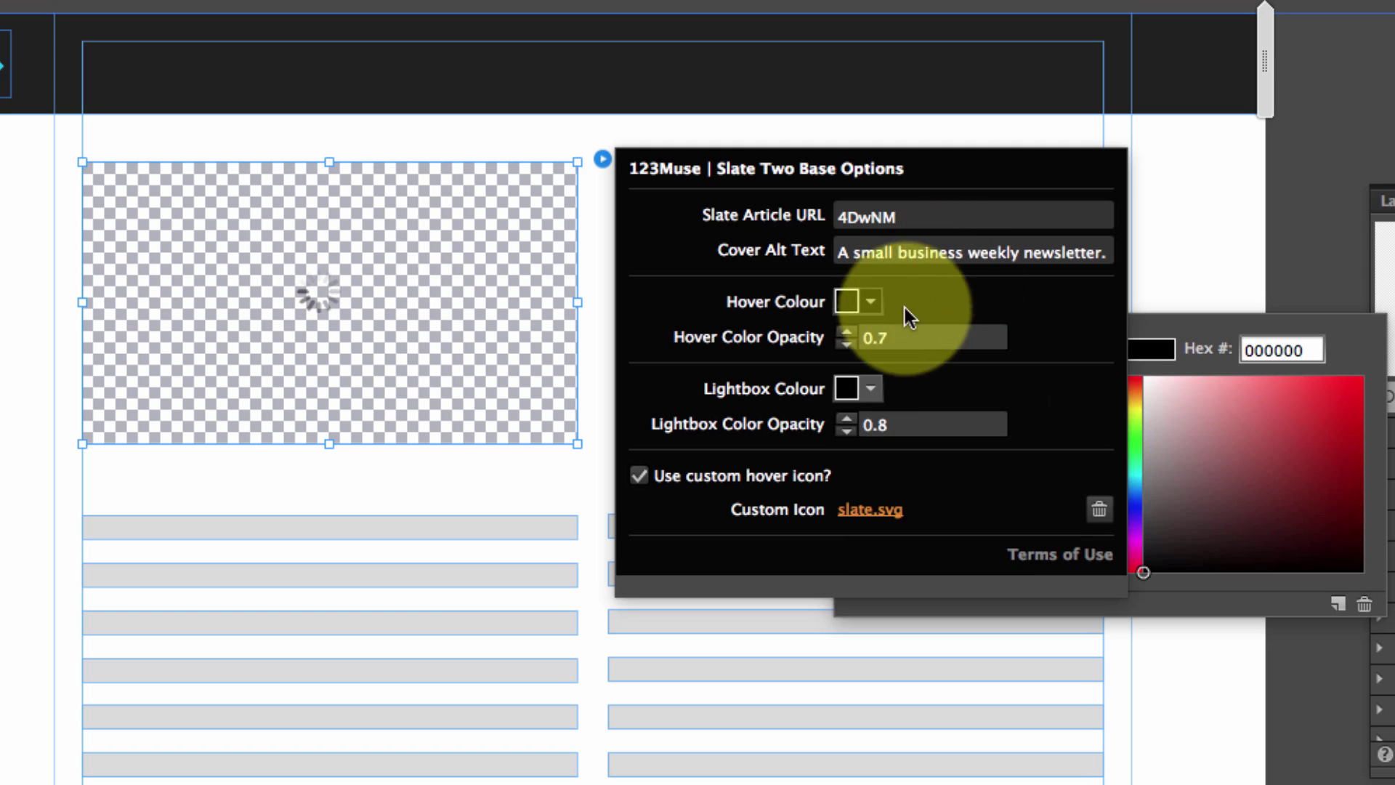
click(845, 343)
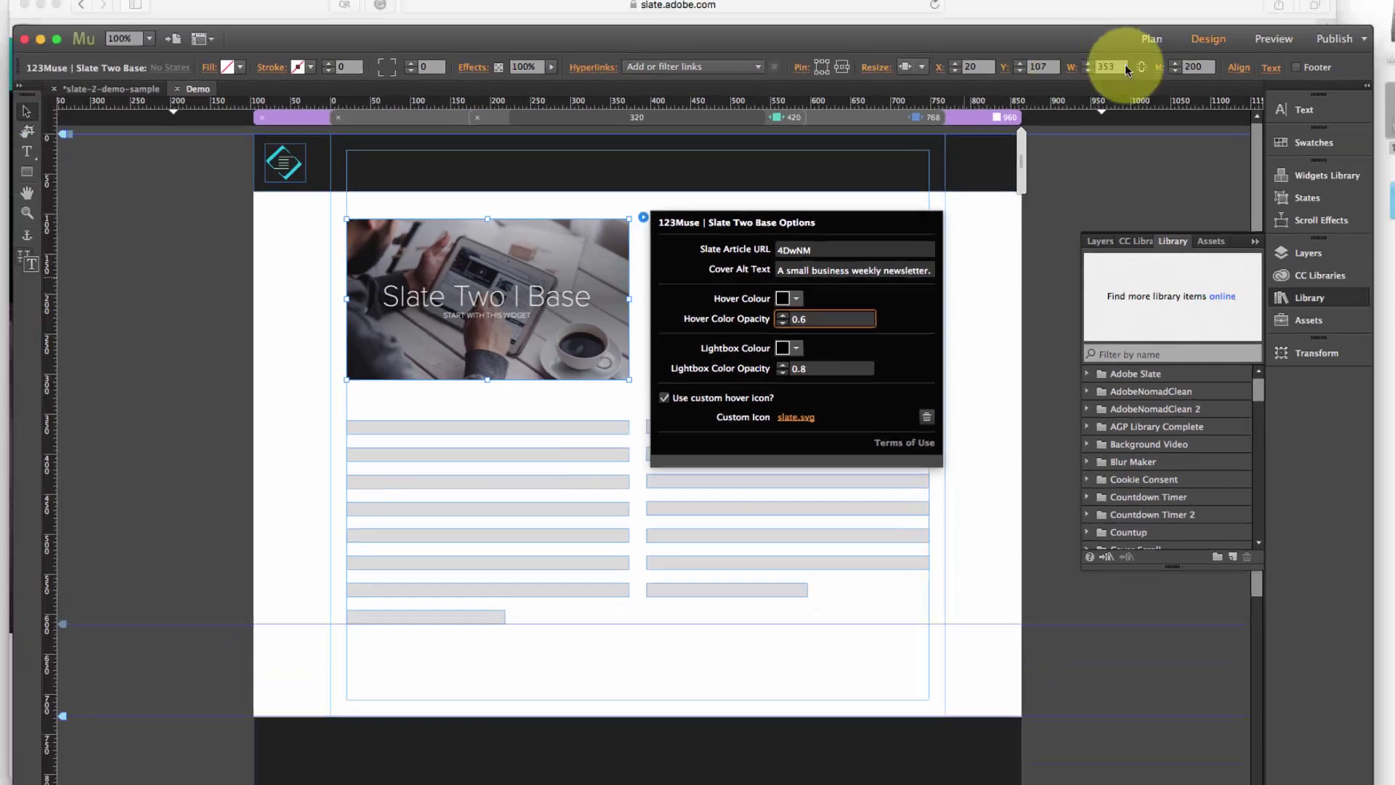
click(1207, 62)
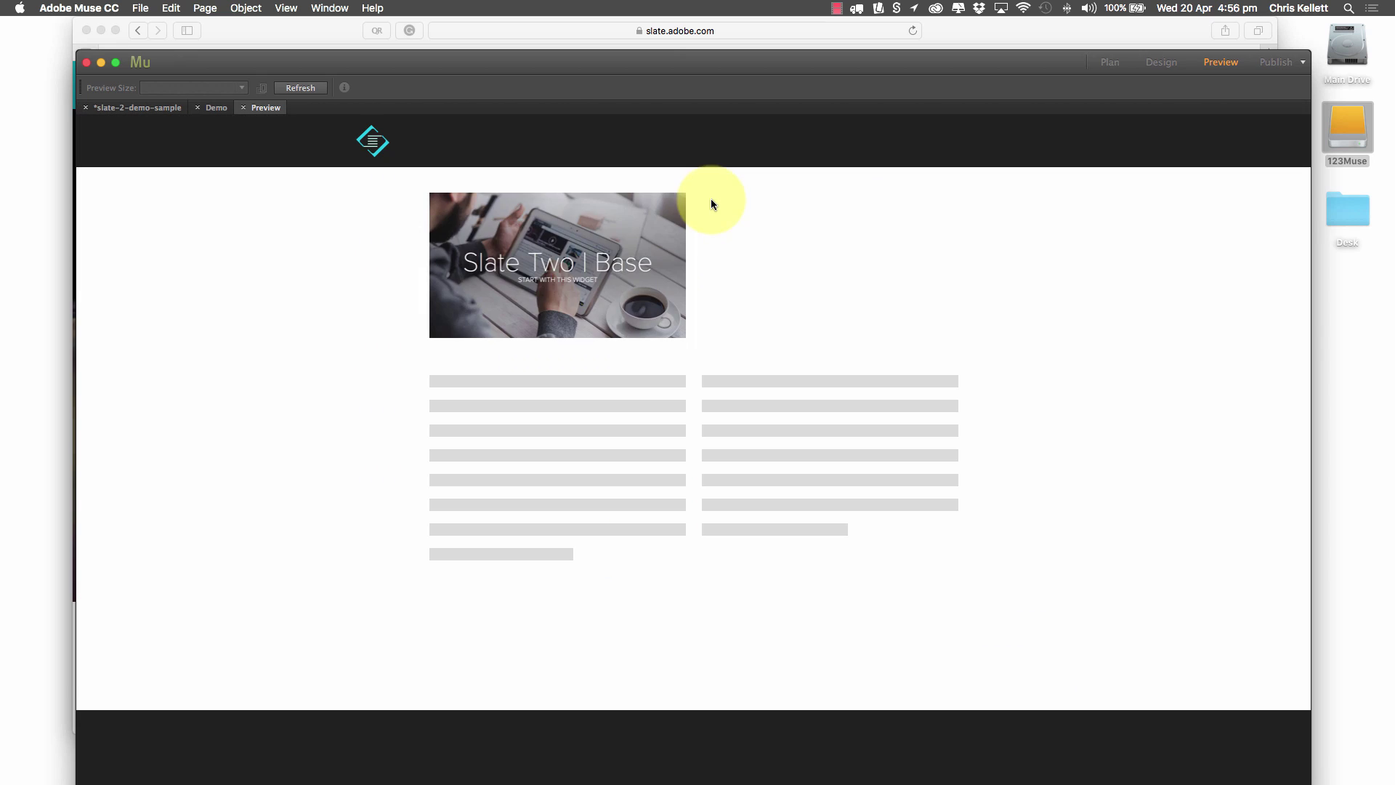
mouse_move(579, 250)
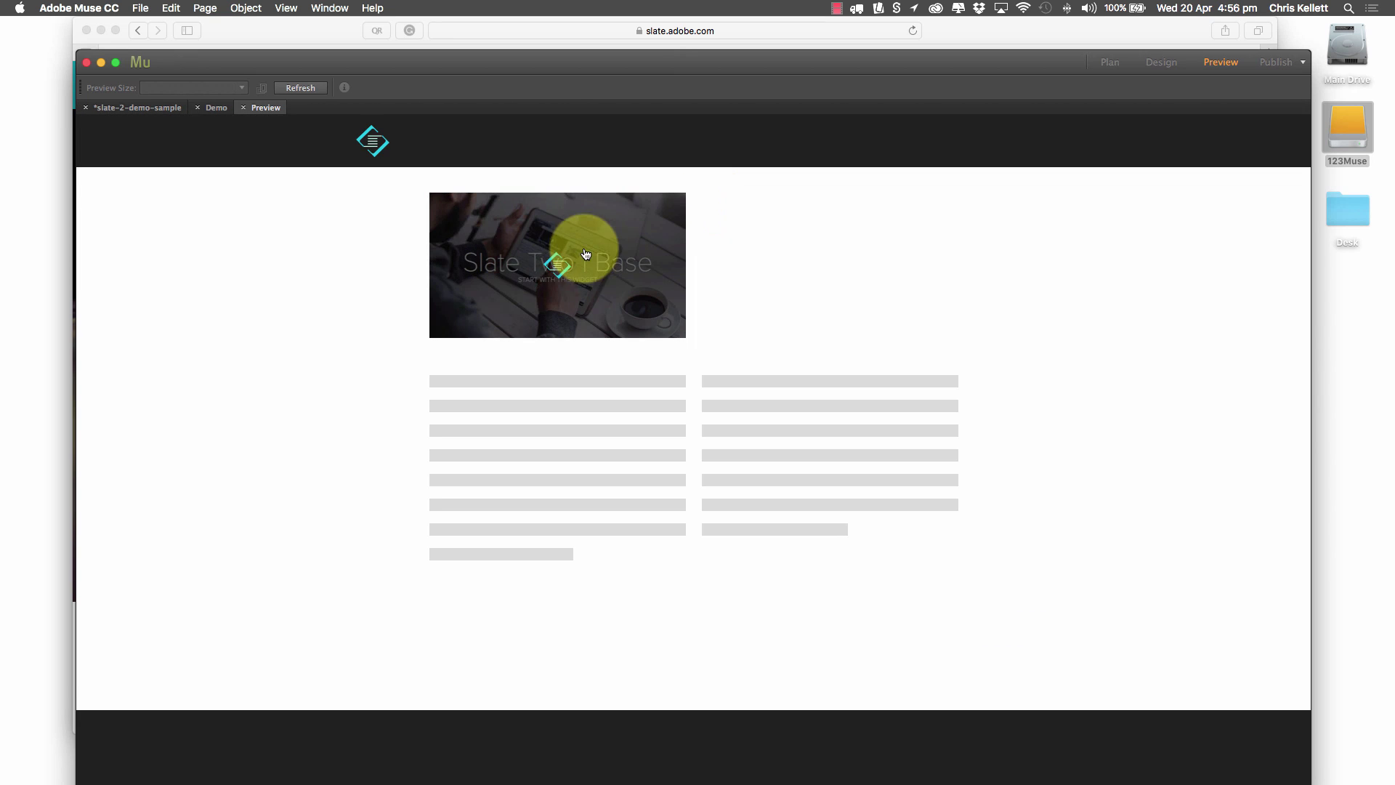
click(549, 274)
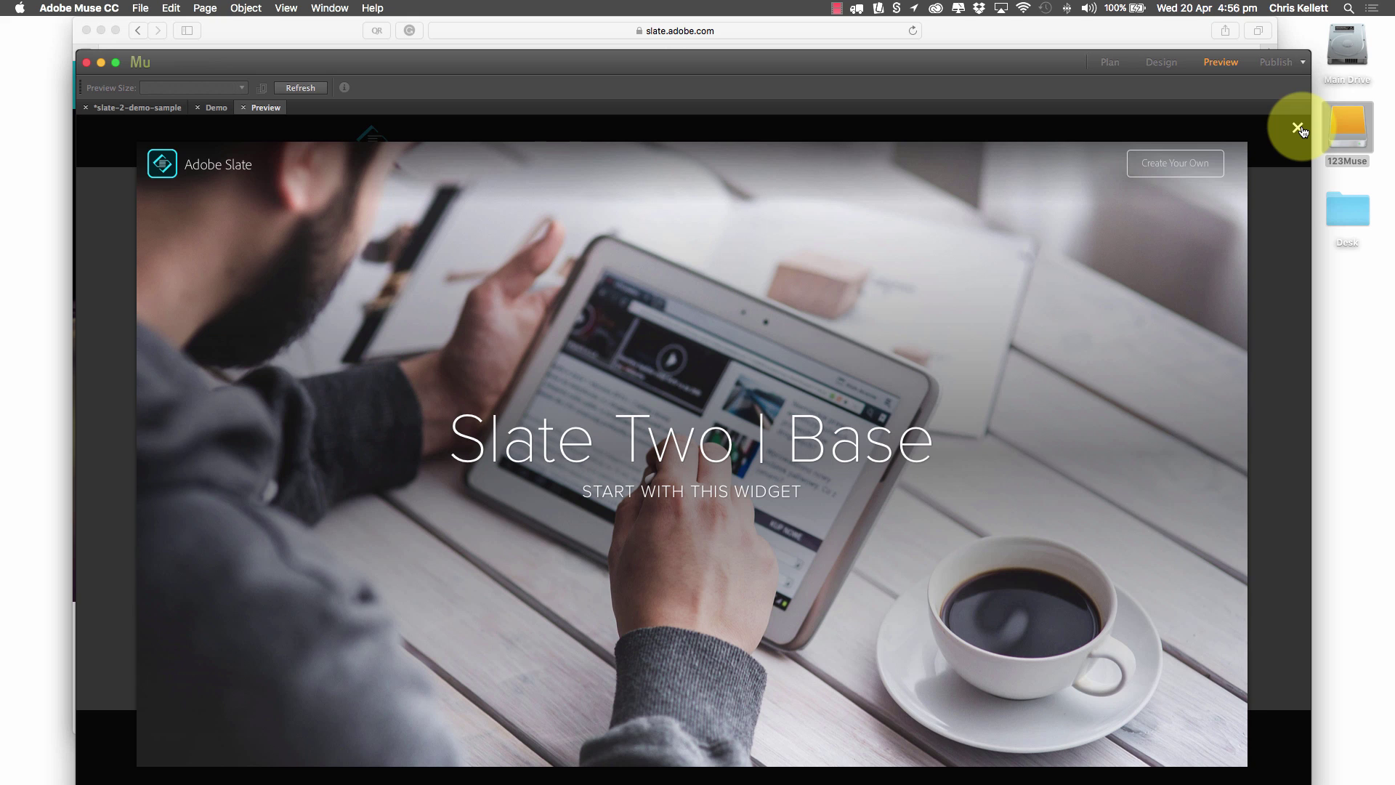
click(1297, 128)
click(244, 108)
scroll(1123, 478, down, 15)
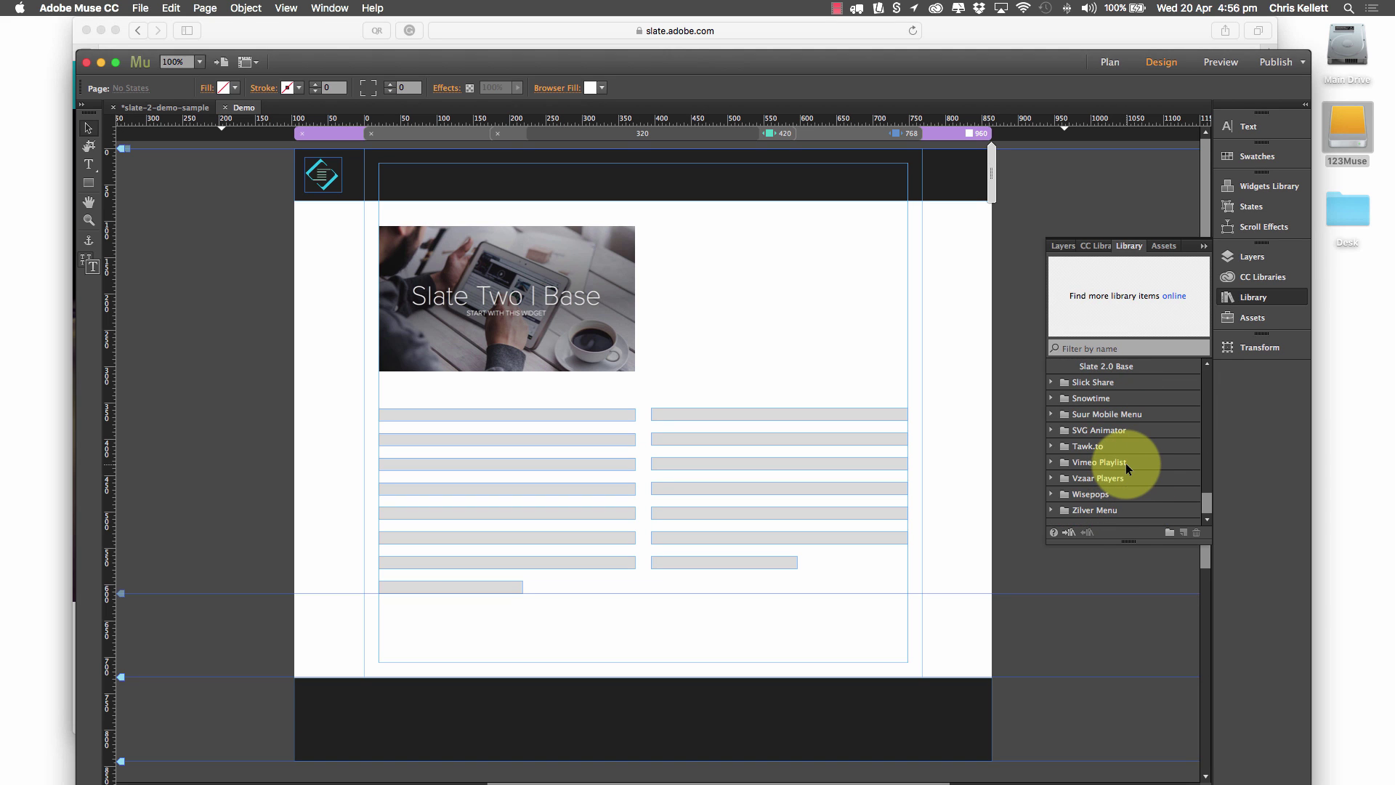
Drag Slate 2.0 Add from the Library beside the Base tile and resize it to 353 × 200
scroll(1127, 464, up, 3)
click(1122, 413)
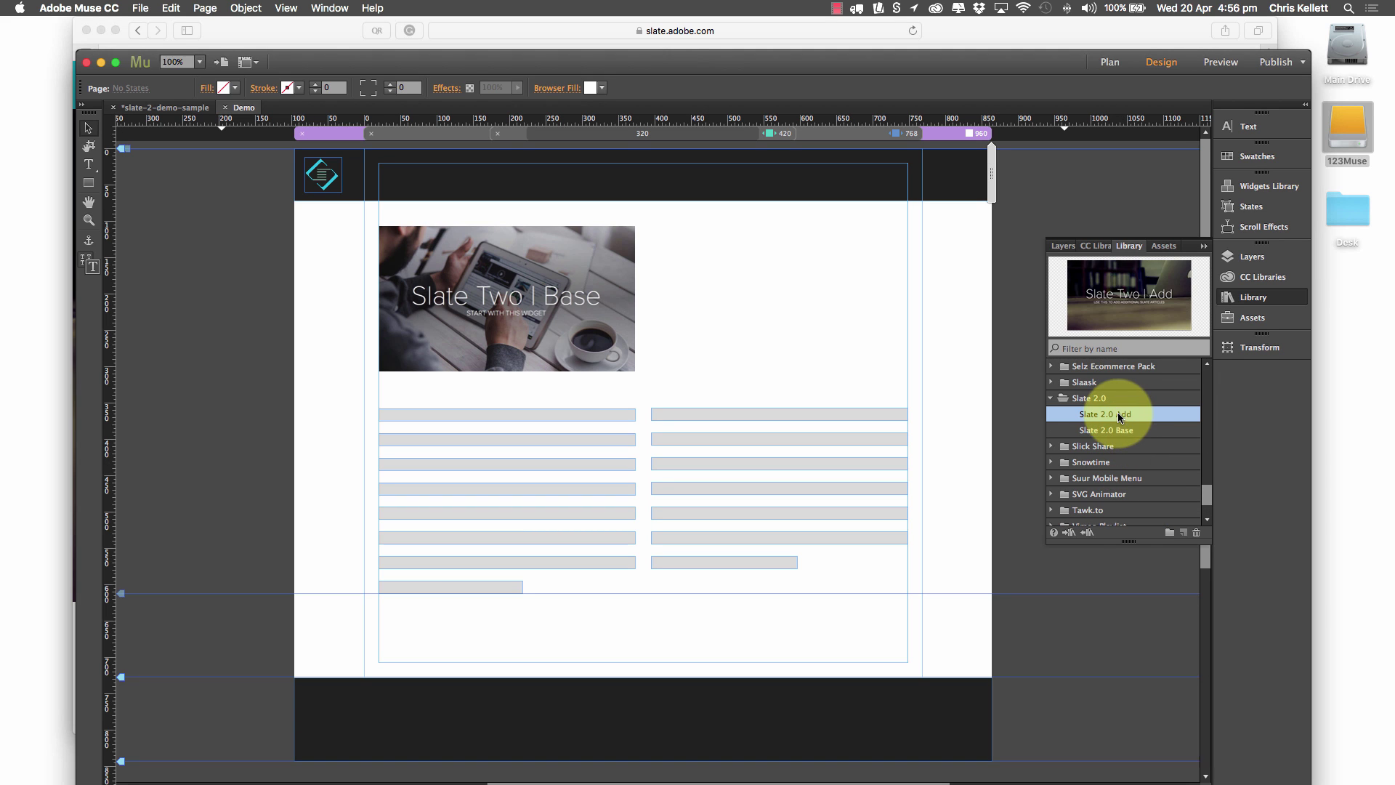
drag(1114, 413, 710, 296)
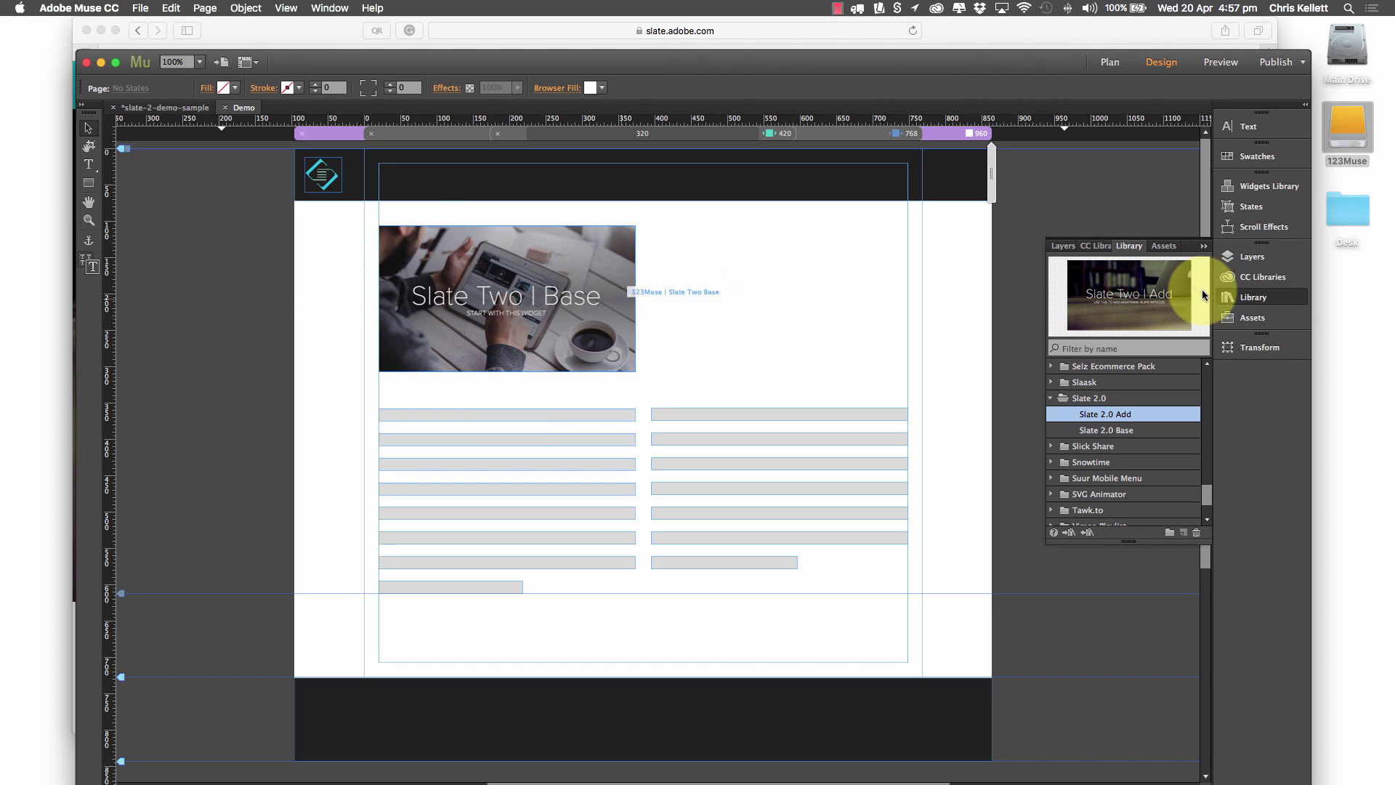
drag(1156, 295, 718, 243)
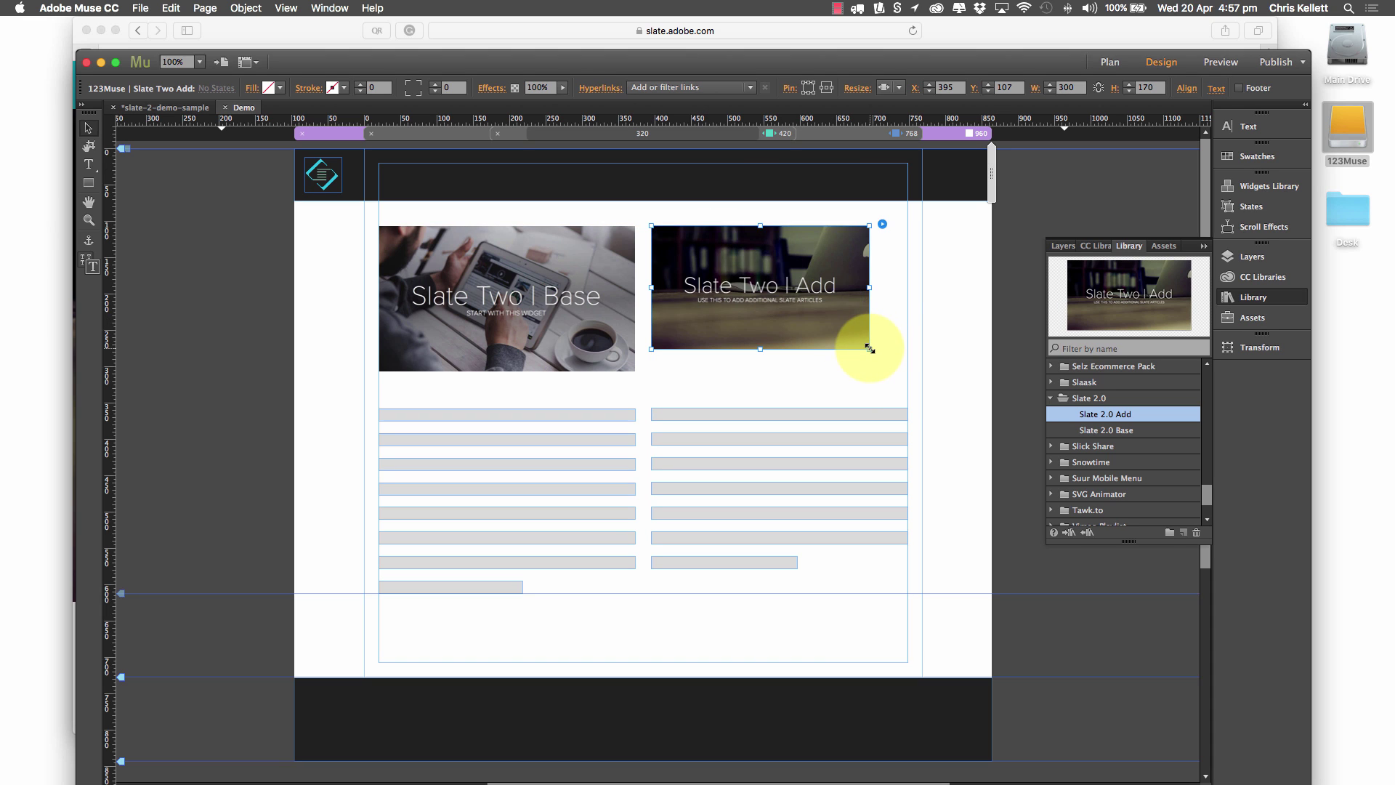
drag(871, 350, 905, 373)
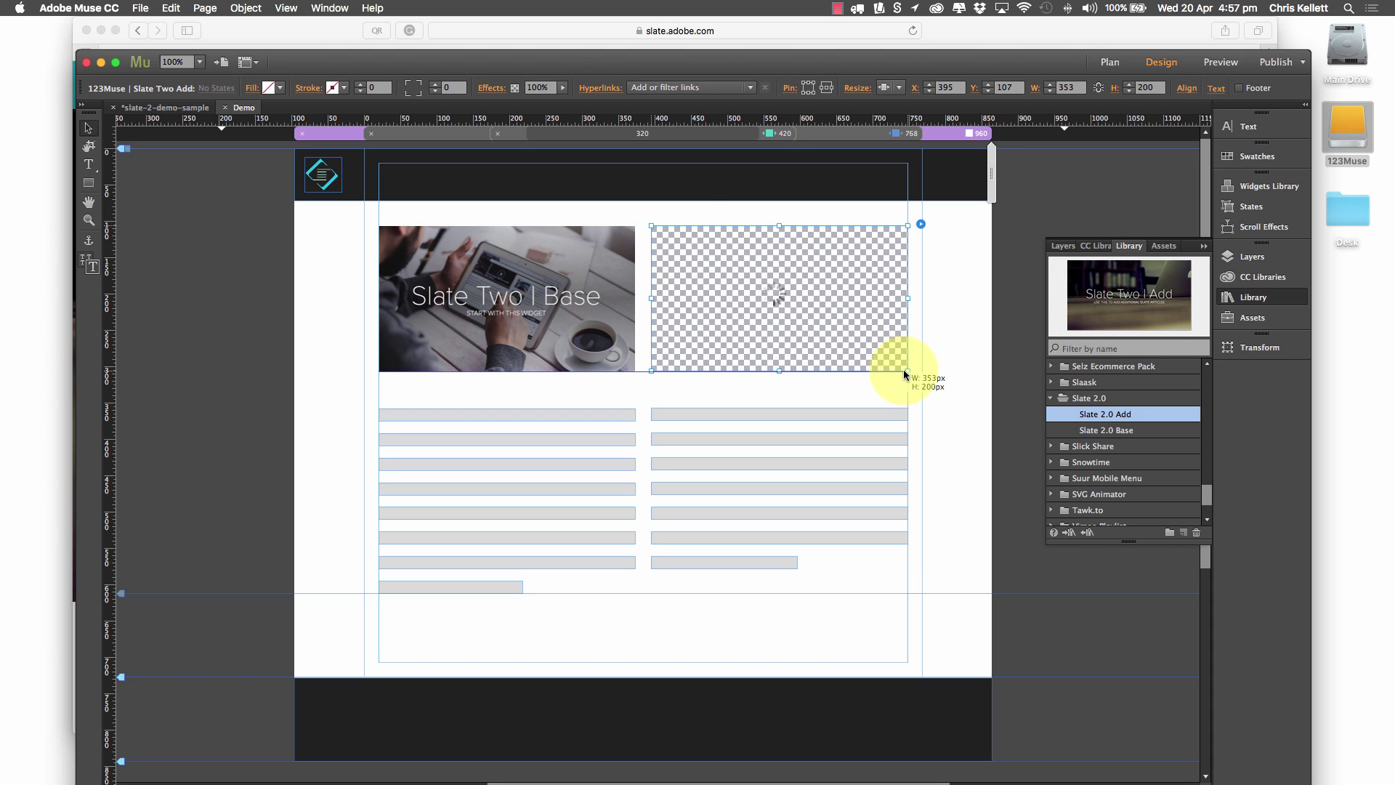
Preview the page, open the Slate Two | Add story from its tile, scroll it, and close it
click(1222, 62)
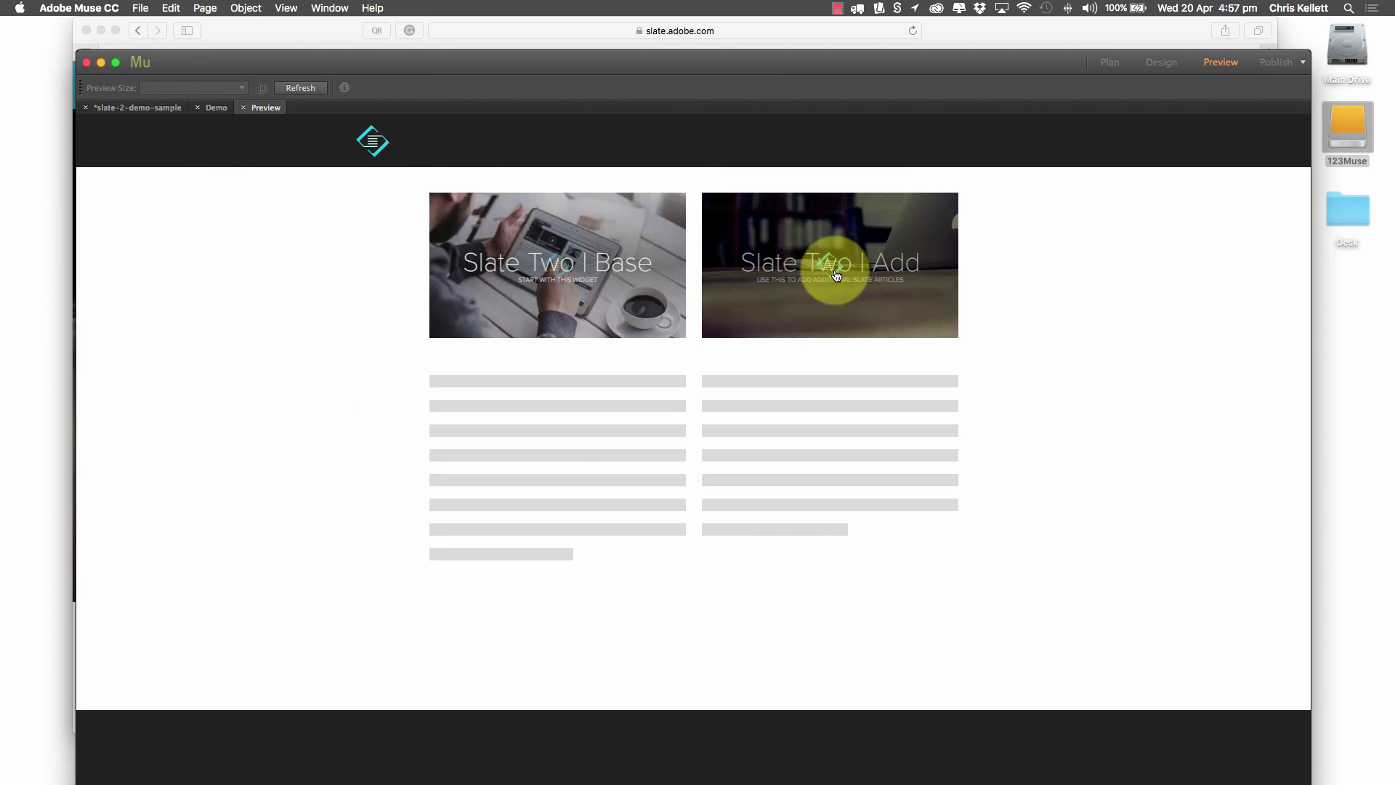
click(836, 273)
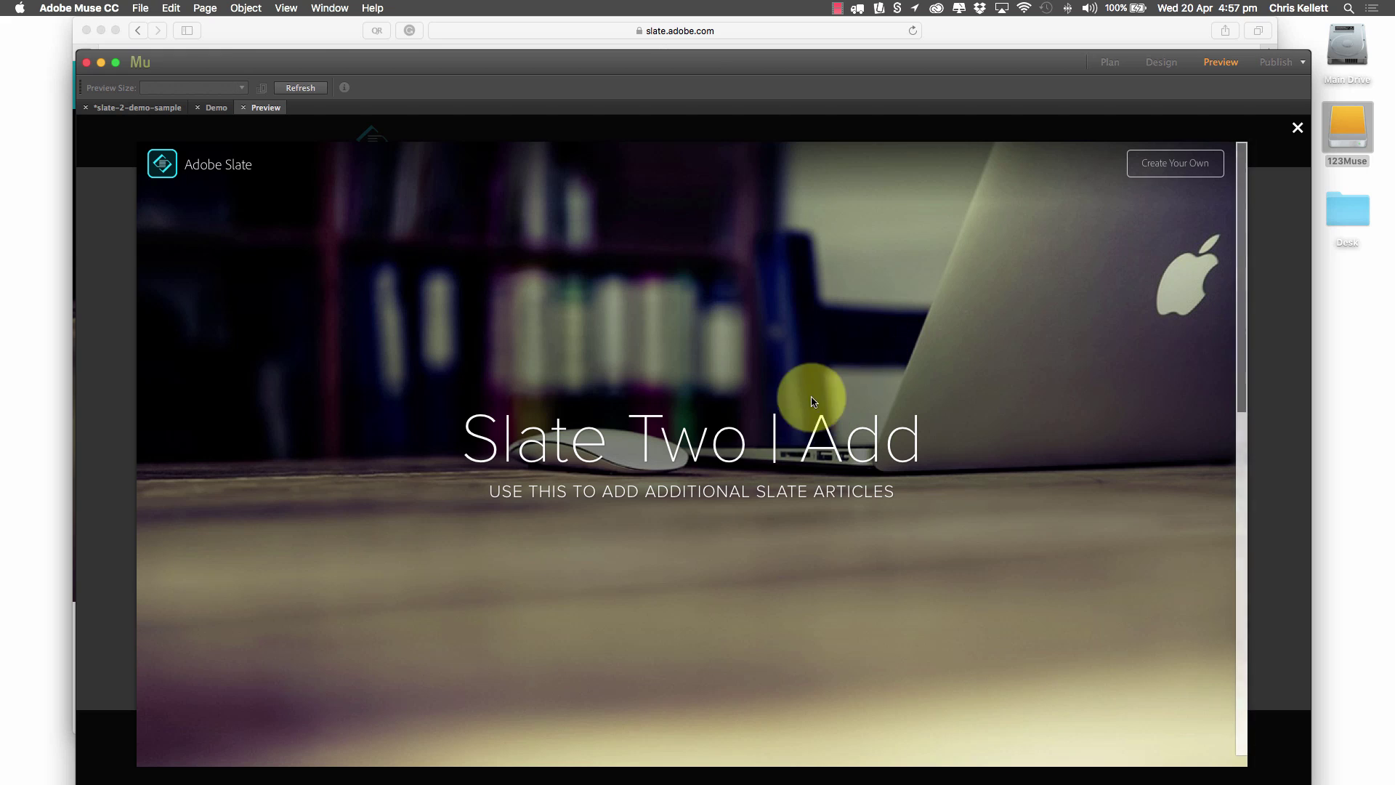
scroll(1116, 260, down, 15)
scroll(1155, 251, up, 10)
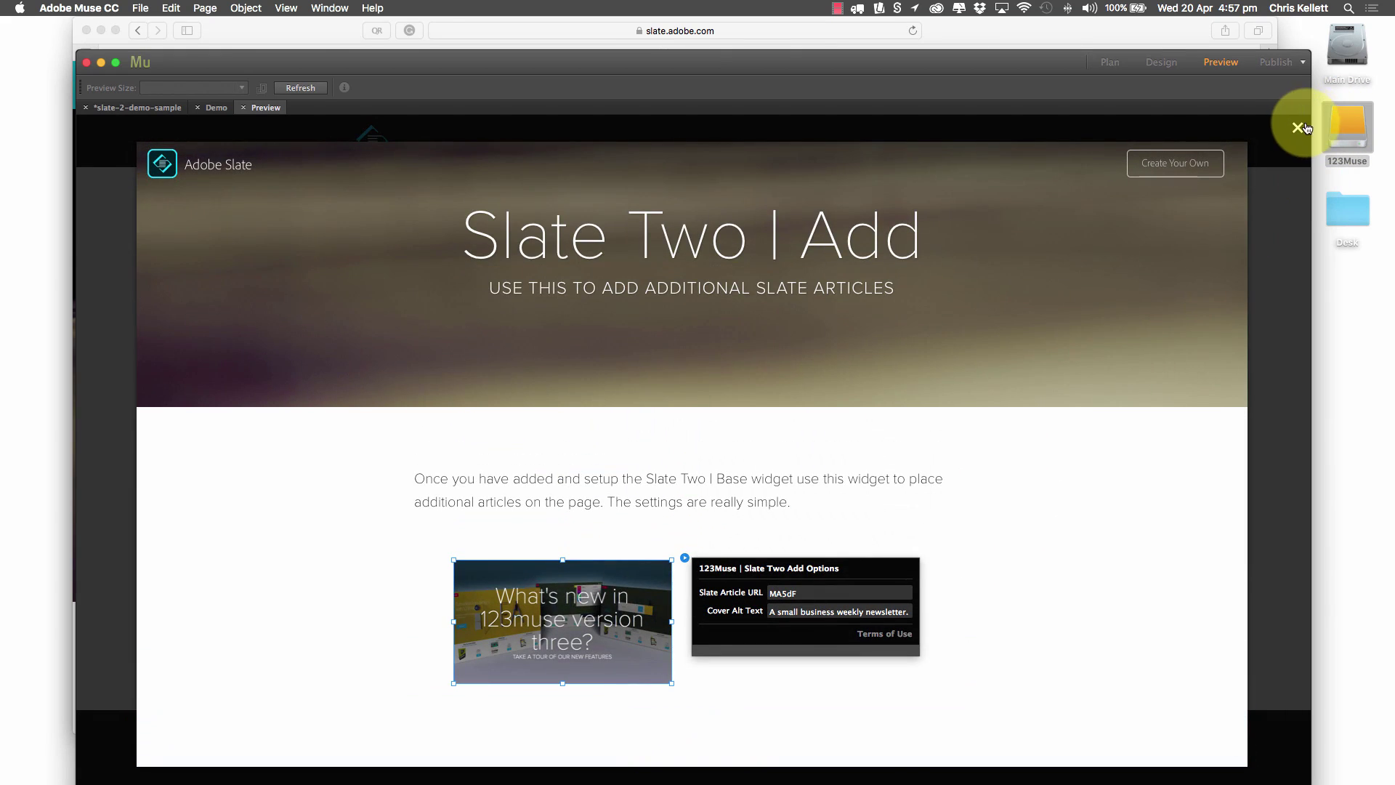
click(1299, 128)
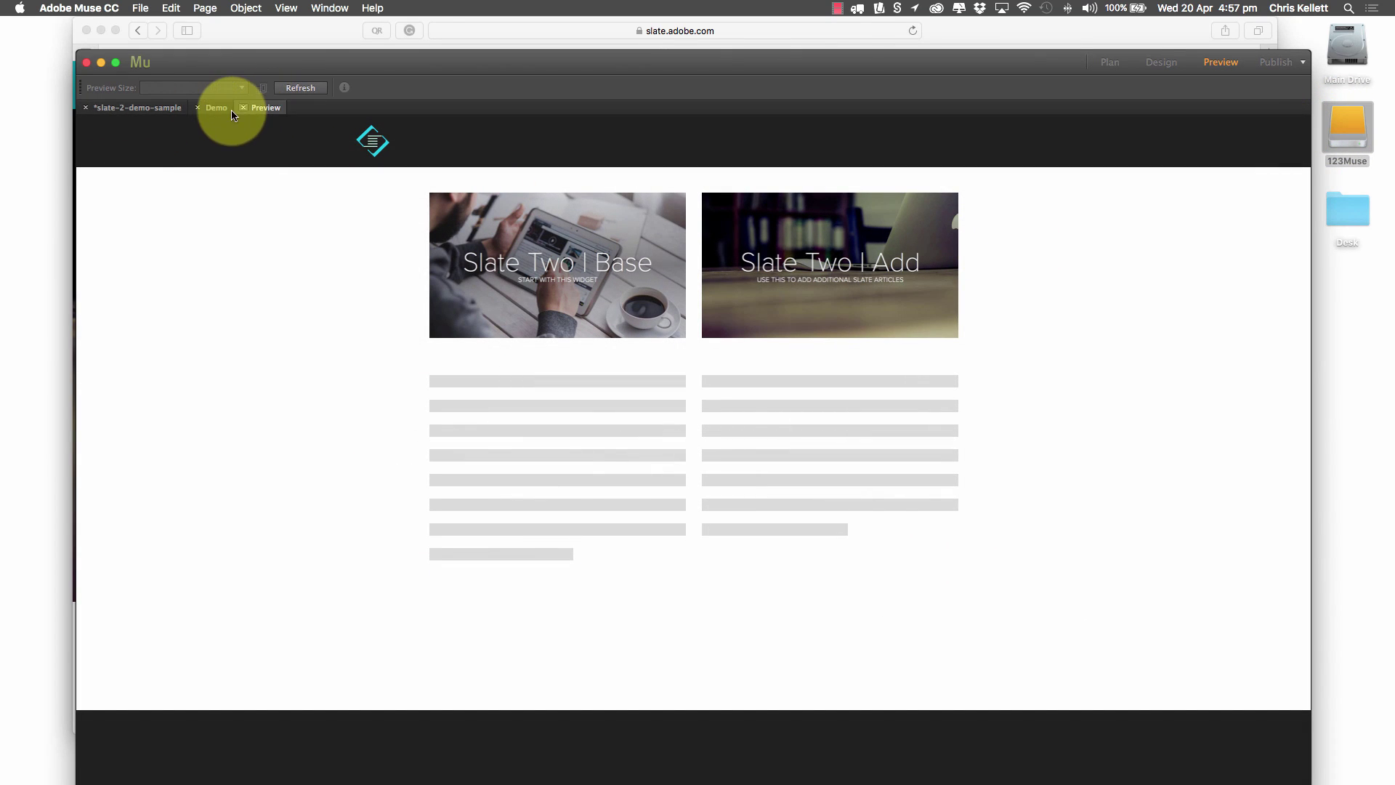
Back on the Demo layout, select the grey placeholder bars and move them further down
click(221, 110)
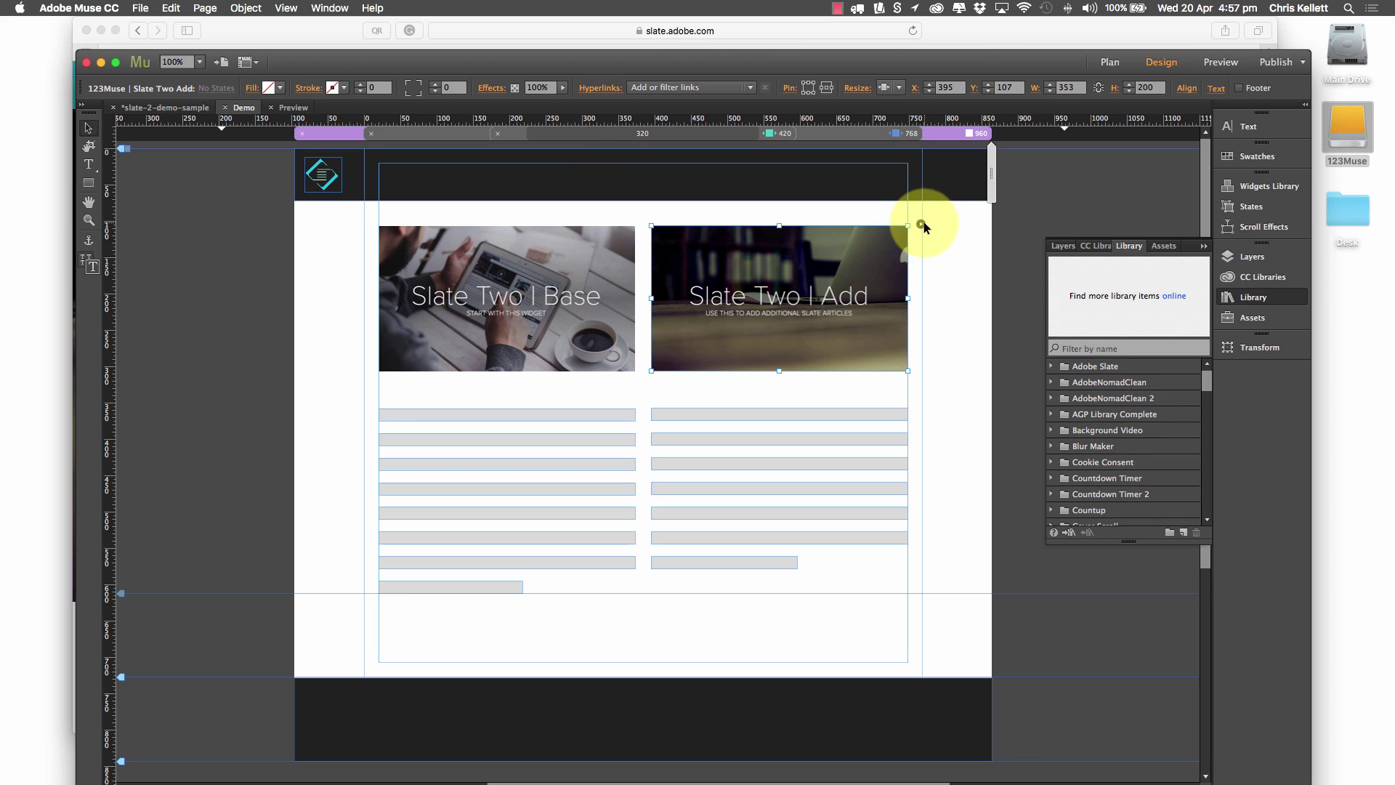
click(922, 224)
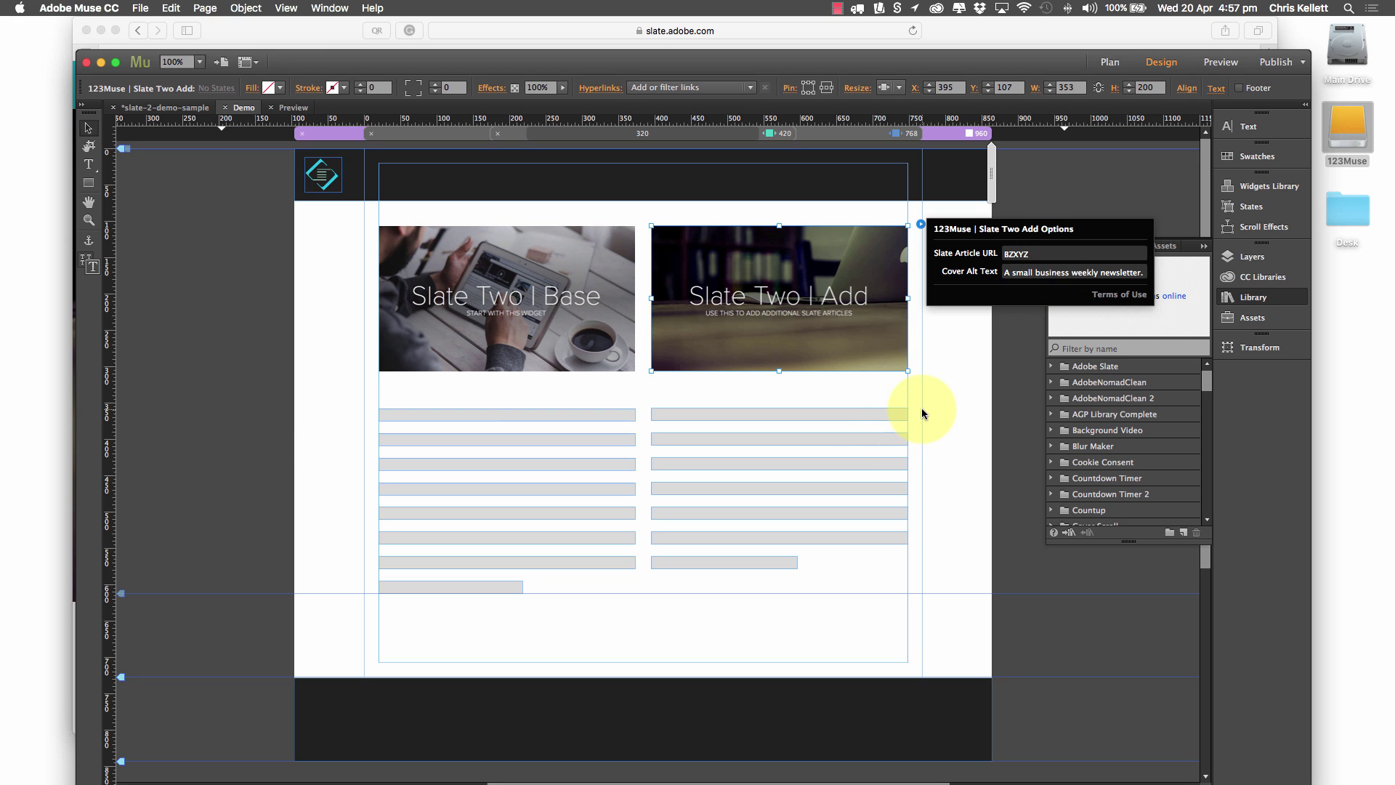
drag(338, 402, 880, 603)
drag(602, 445, 601, 538)
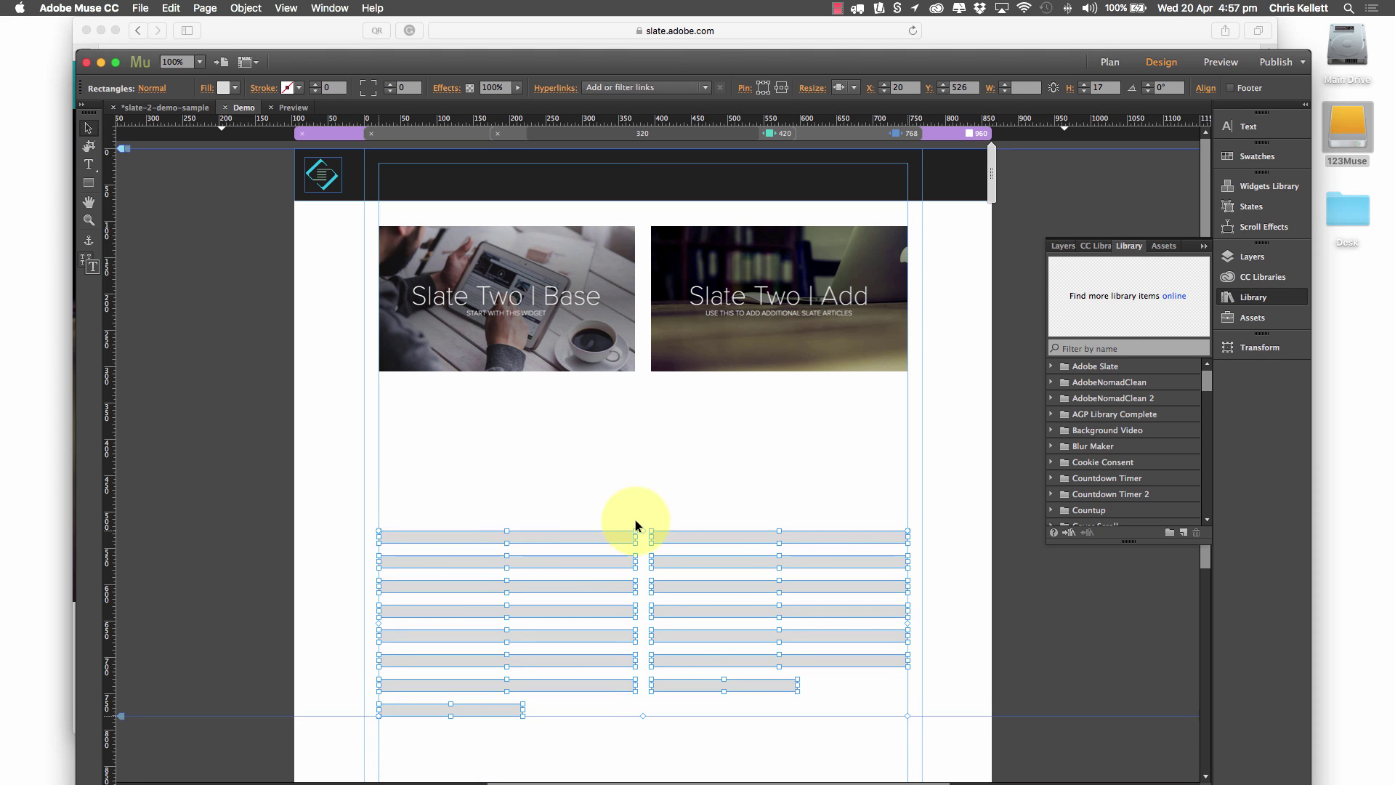
Alt-drag a copy of the Add widget below the Base tile and nudge the grey bars to Y 556
click(750, 338)
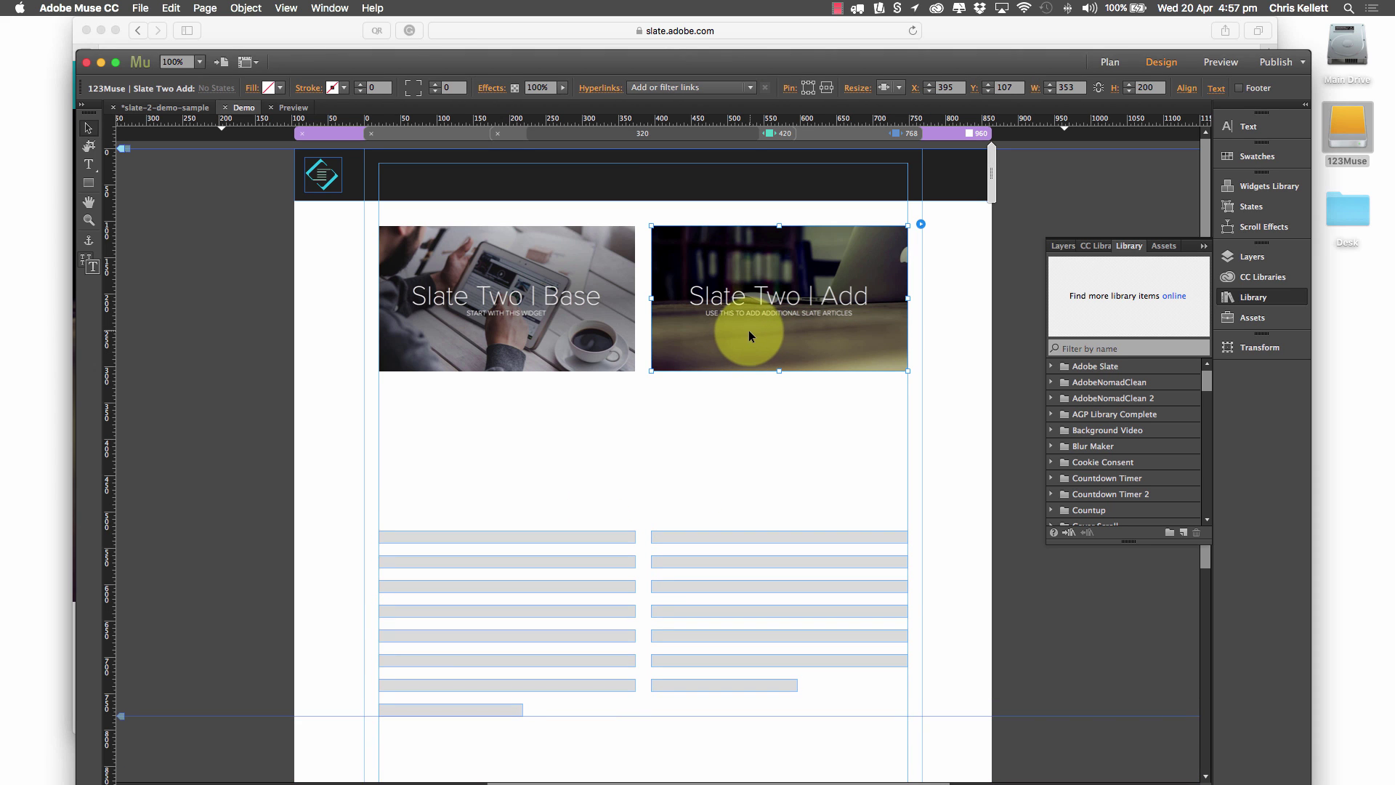
drag(745, 345, 819, 467)
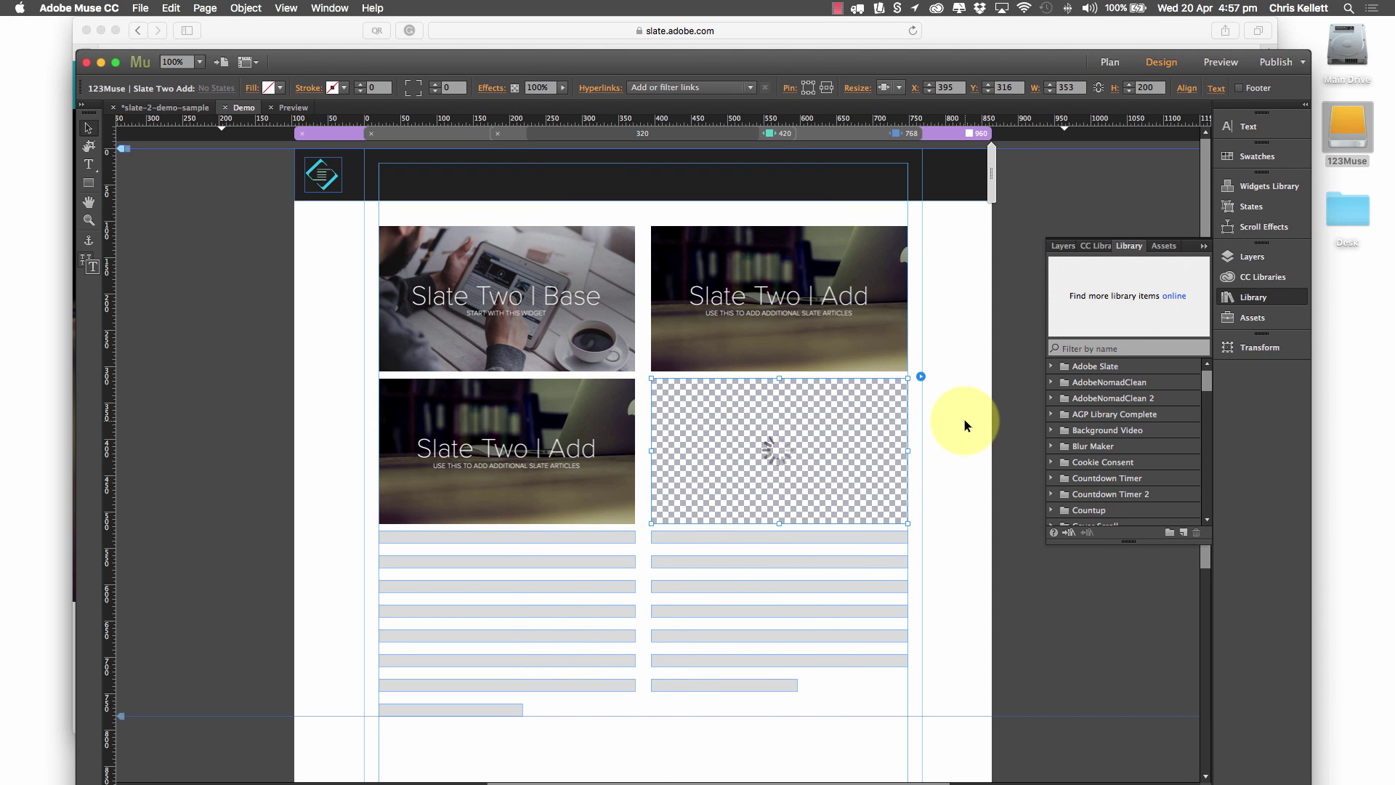
click(496, 595)
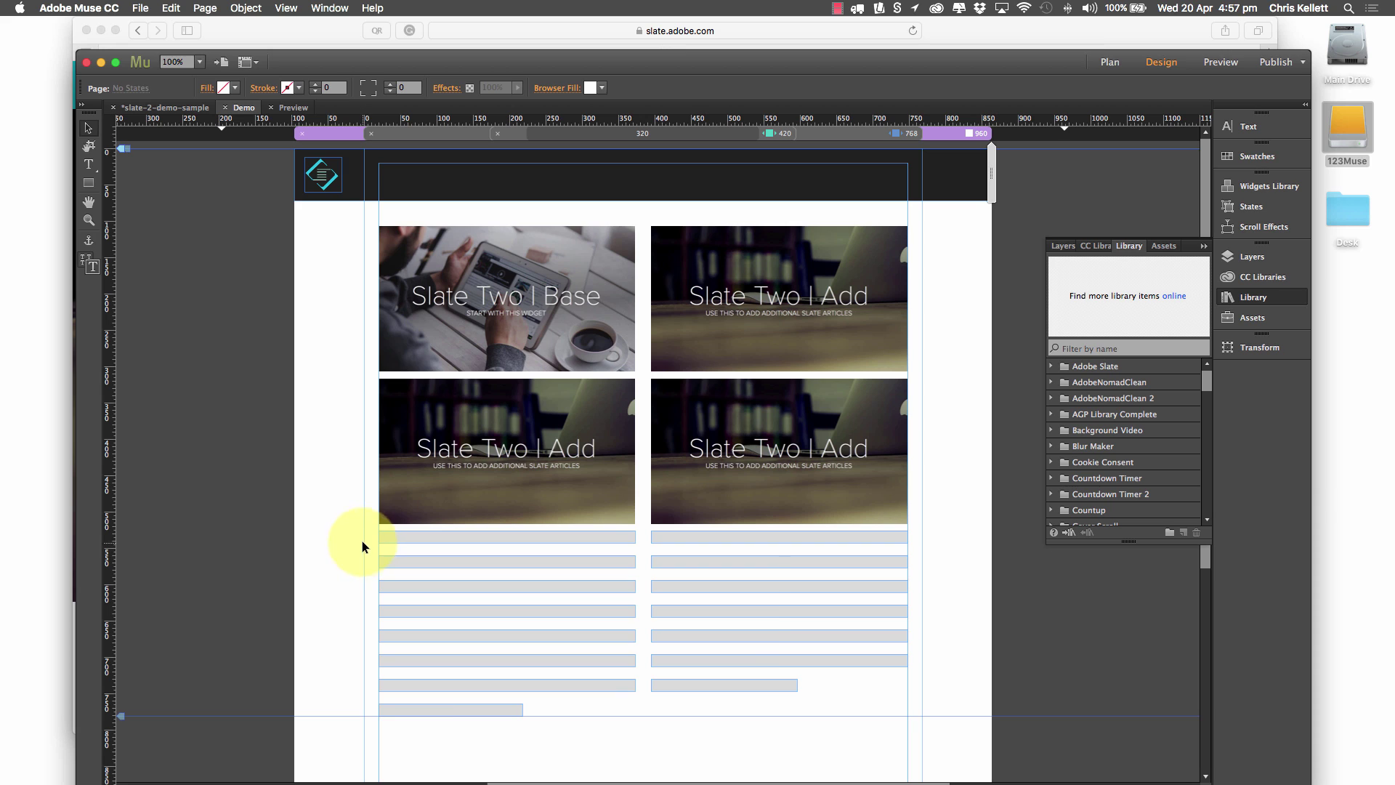
drag(363, 541, 948, 725)
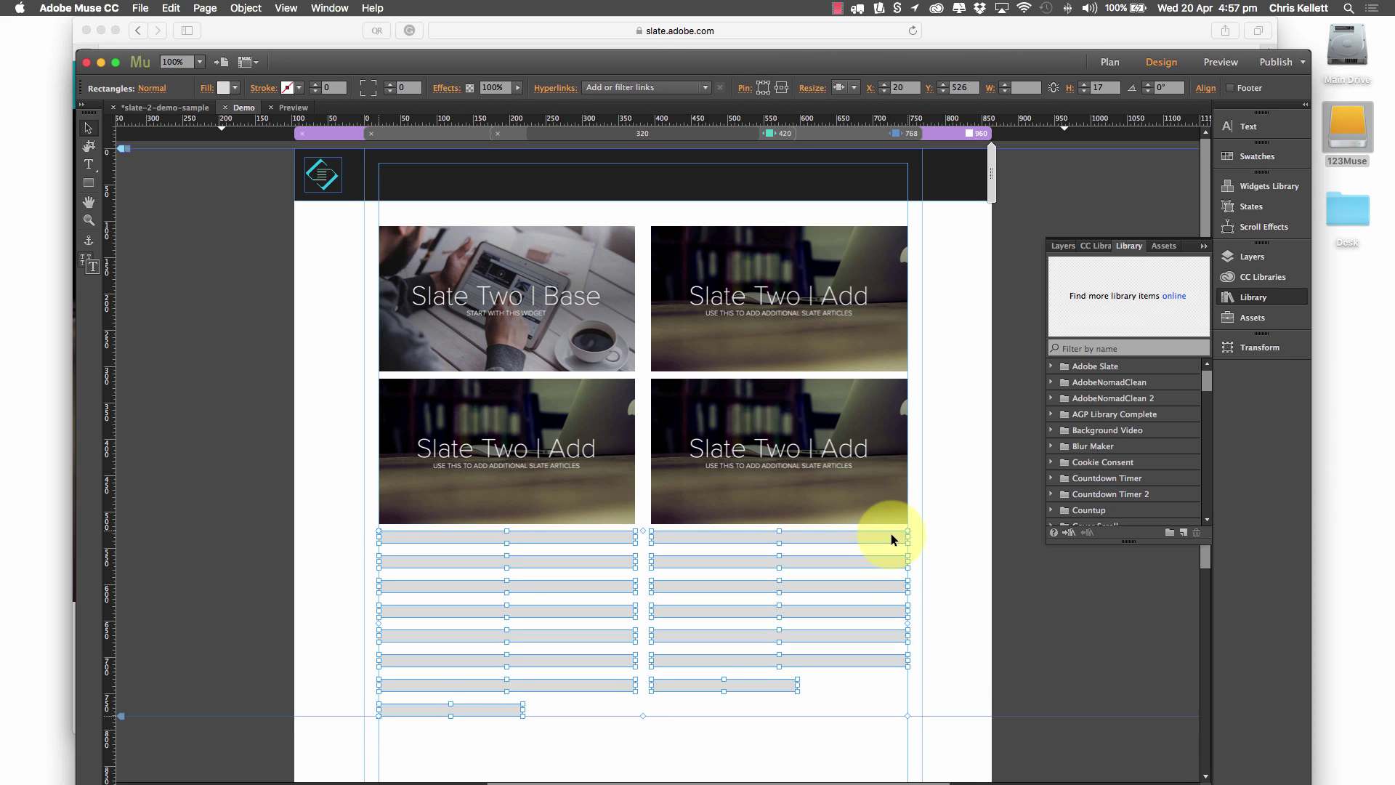
key(shift+Down)
key(shift+Down)
key(shift+Down)
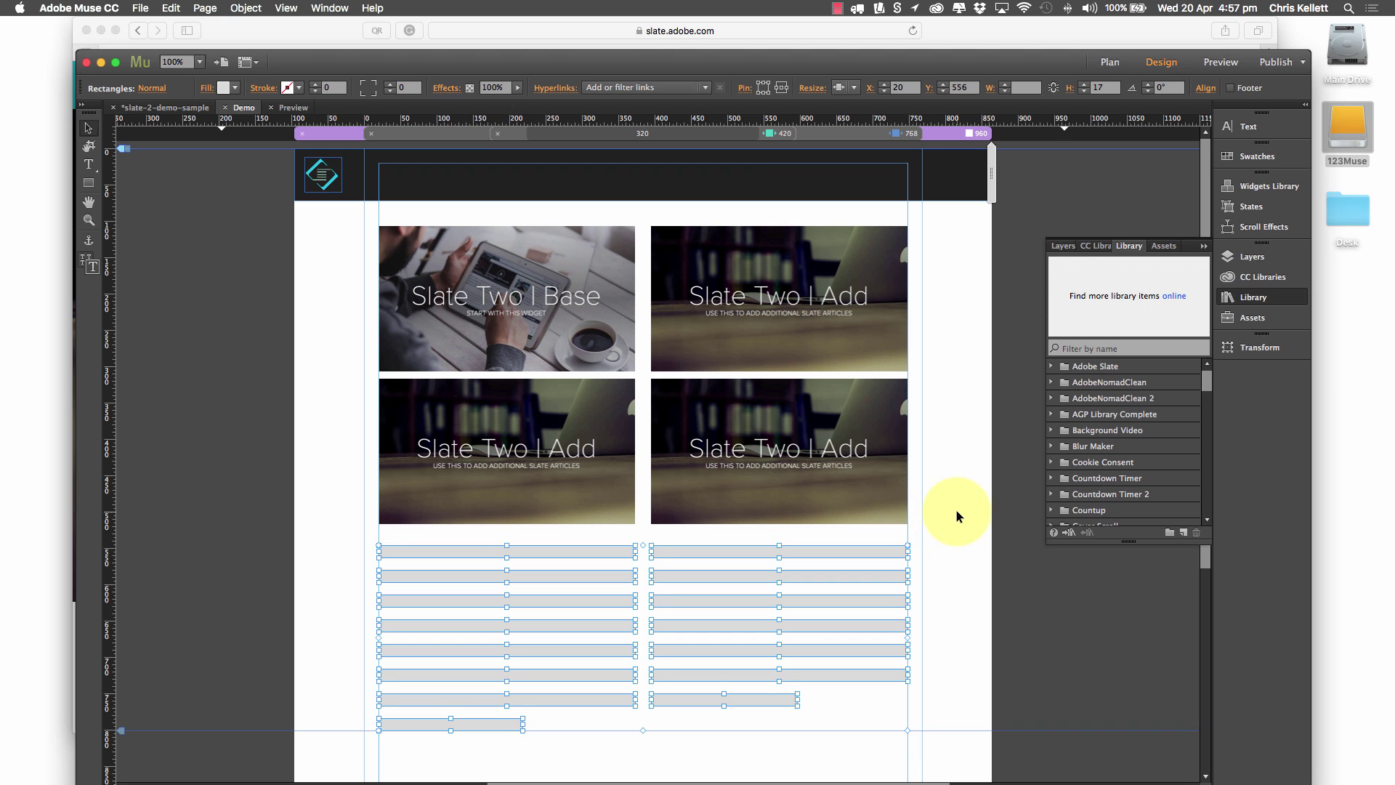
Copy the Adobe Slate share link for the Welcome to Hollywood story
click(956, 511)
click(284, 35)
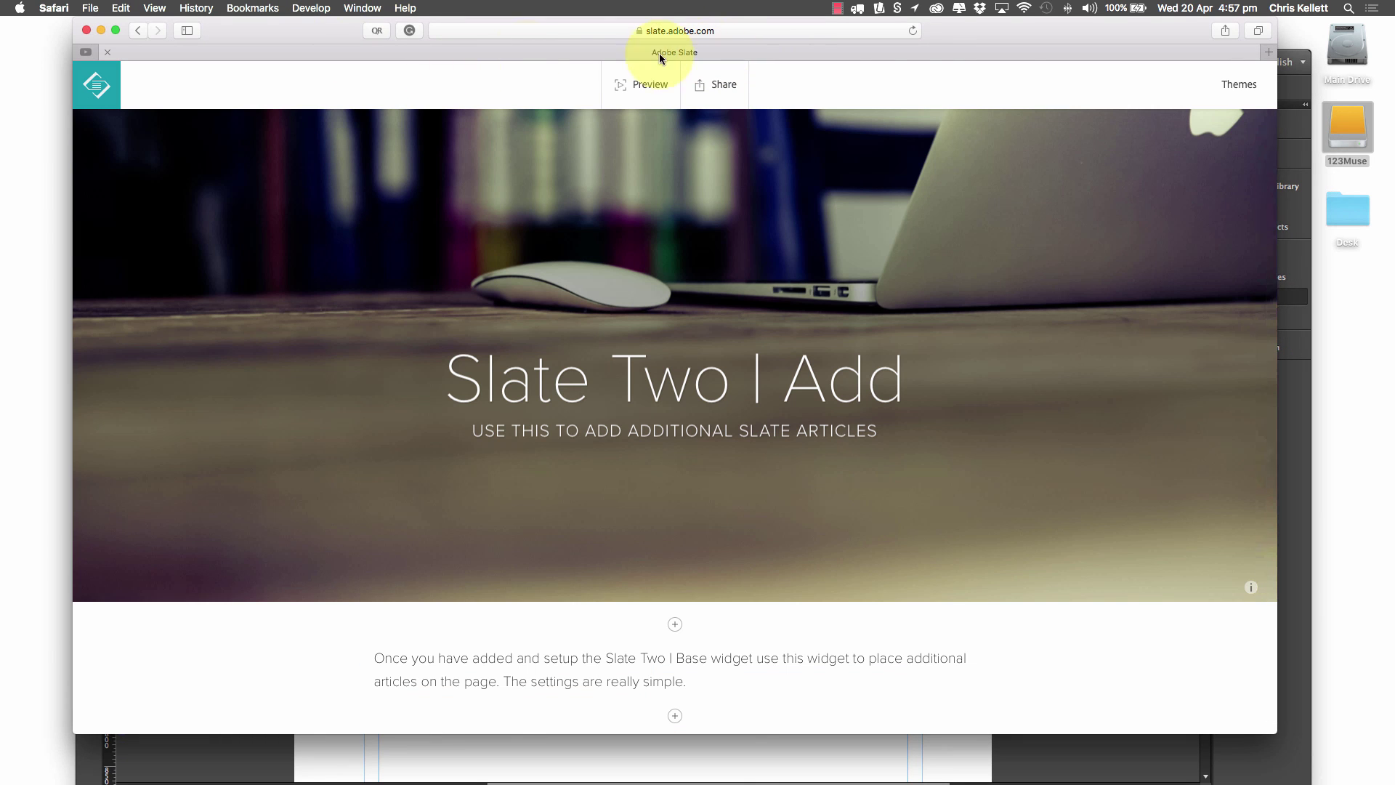
click(107, 85)
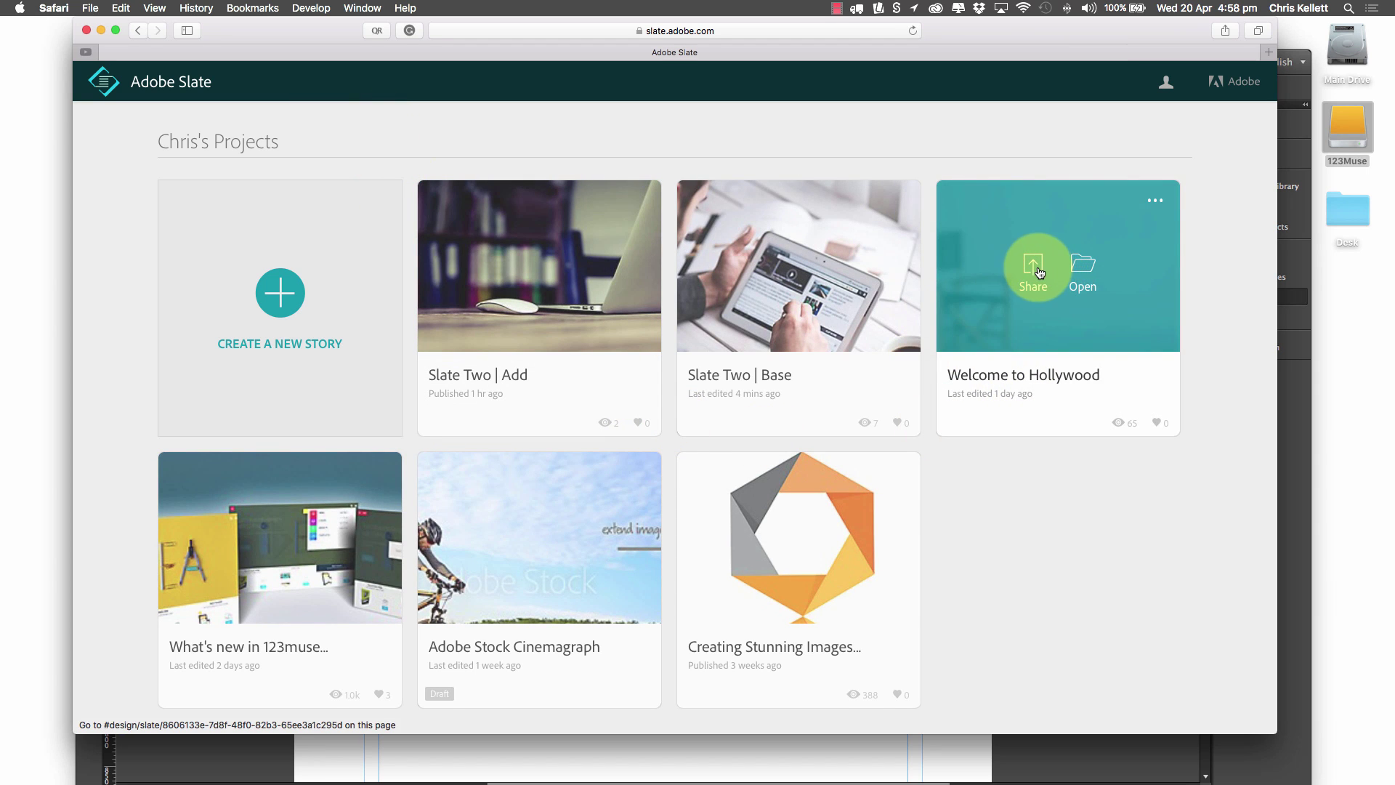
click(1039, 273)
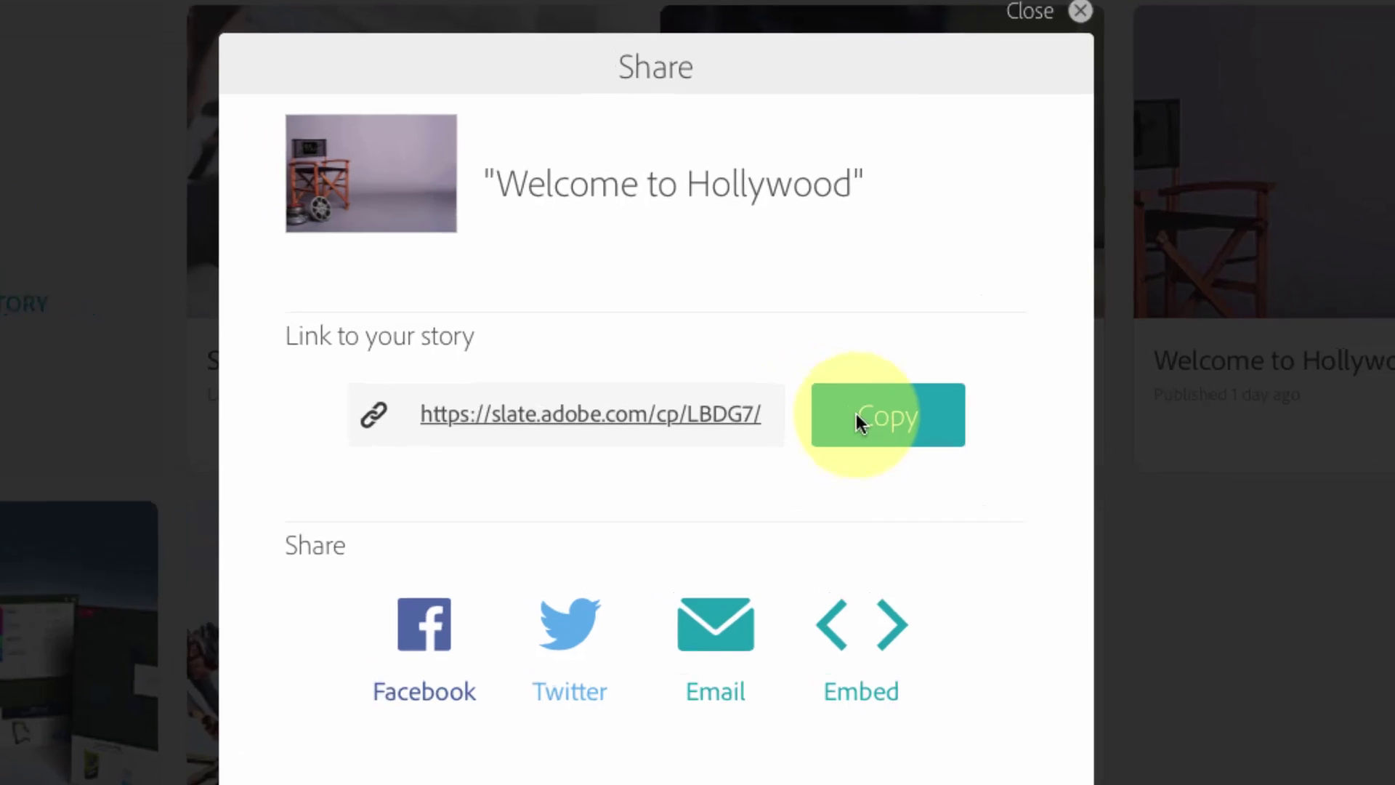
click(856, 418)
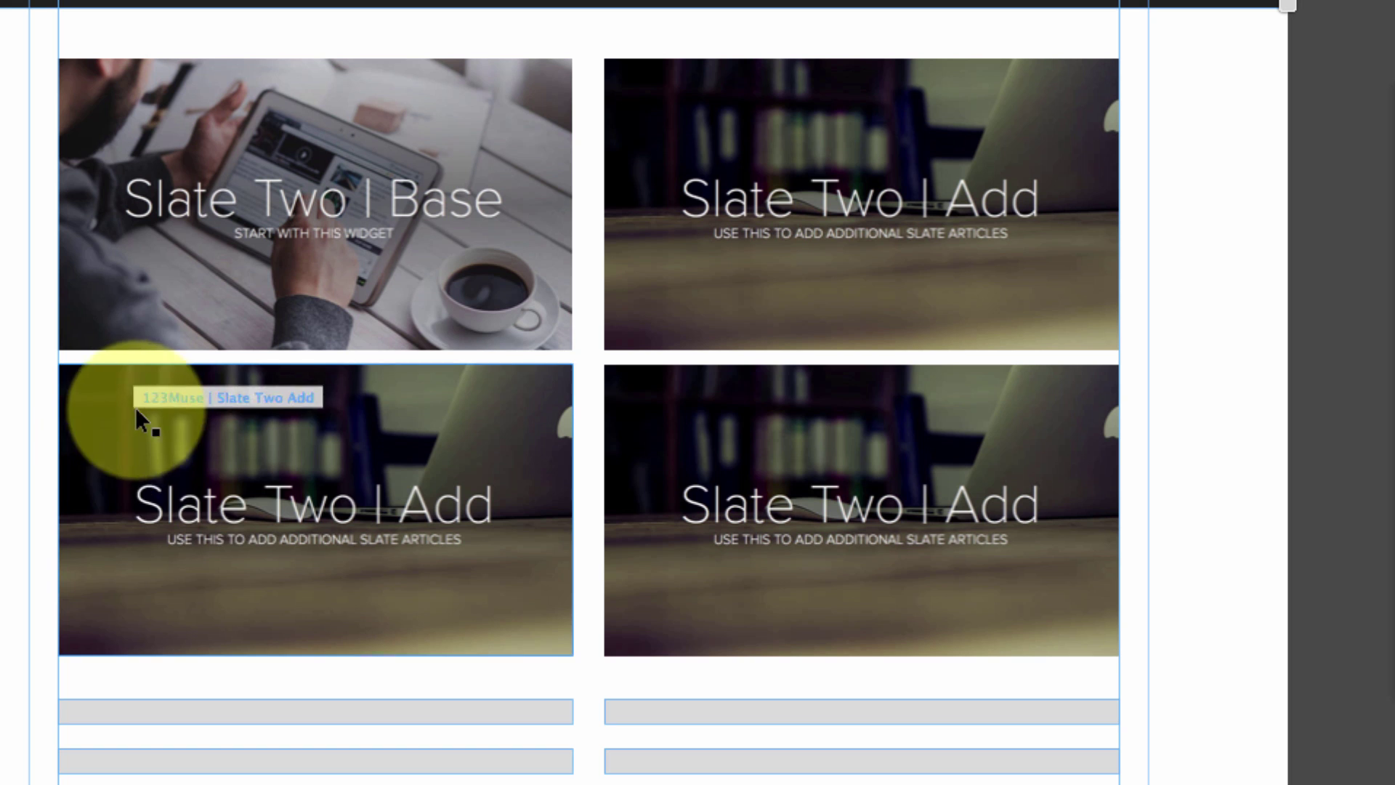
click(135, 407)
Set the lower-left Add widget's Slate Article URL to the Welcome to Hollywood ID LBDG7
click(598, 360)
click(848, 421)
key(super+v)
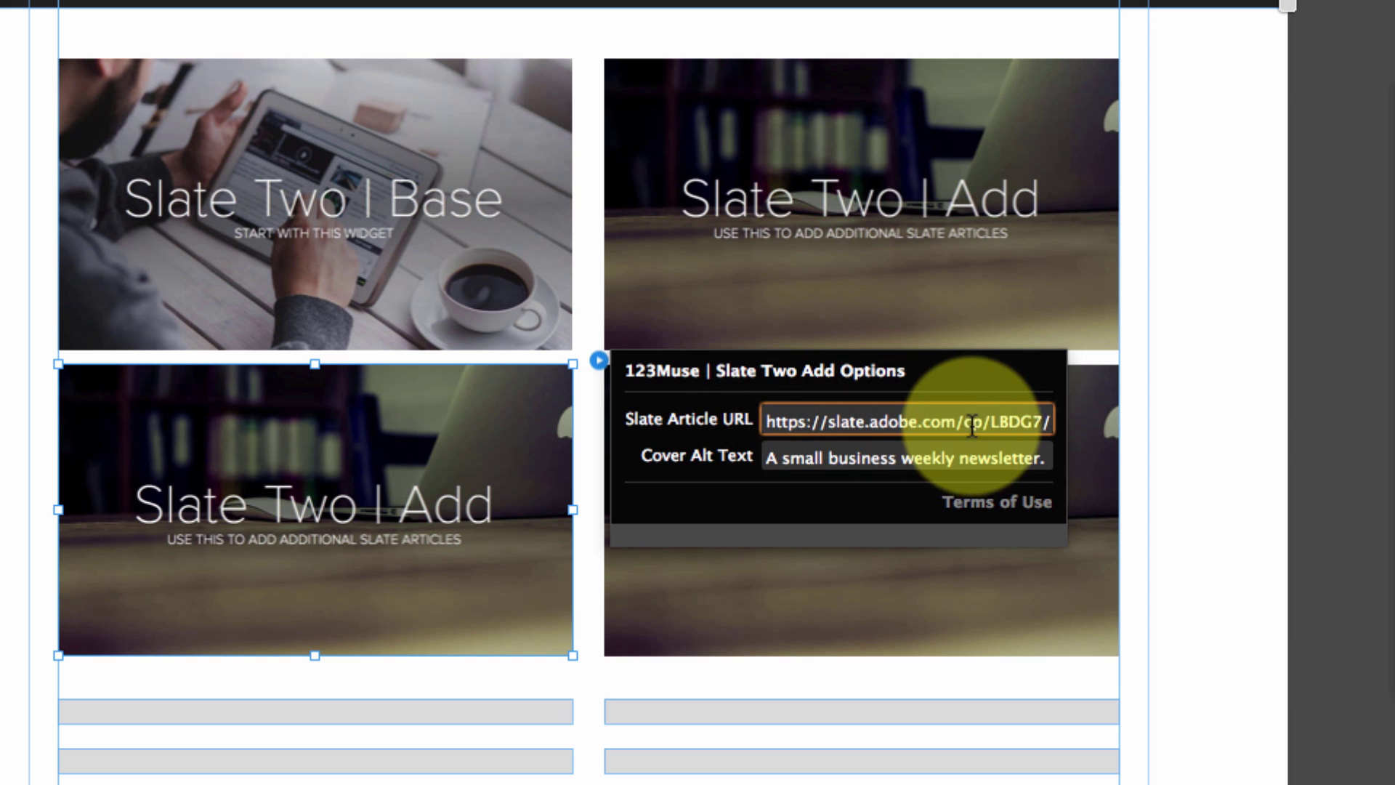
drag(990, 420, 516, 427)
key(BackSpace)
click(940, 428)
key(BackSpace)
key(Return)
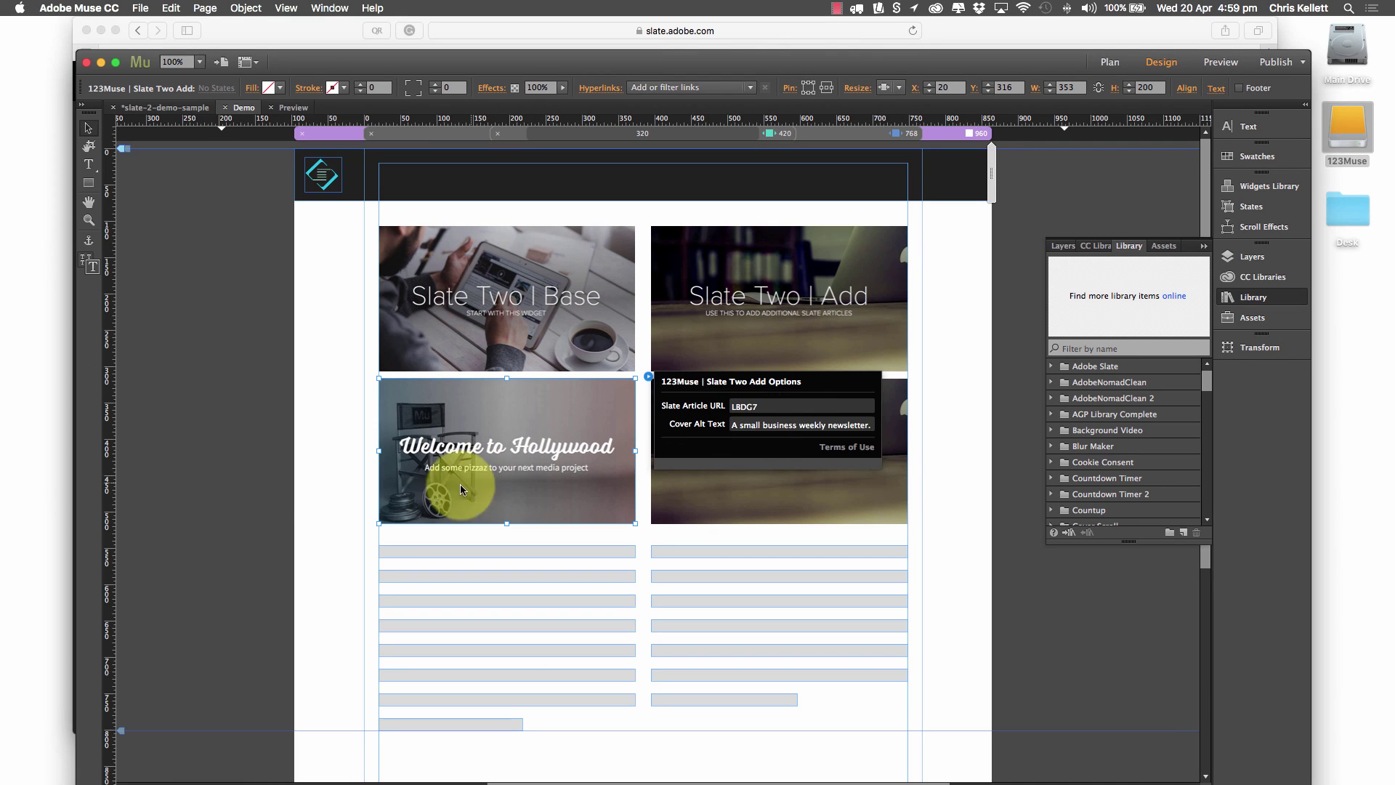
Close the Hollywood share panel and copy the What's new in 123muse story link
click(350, 39)
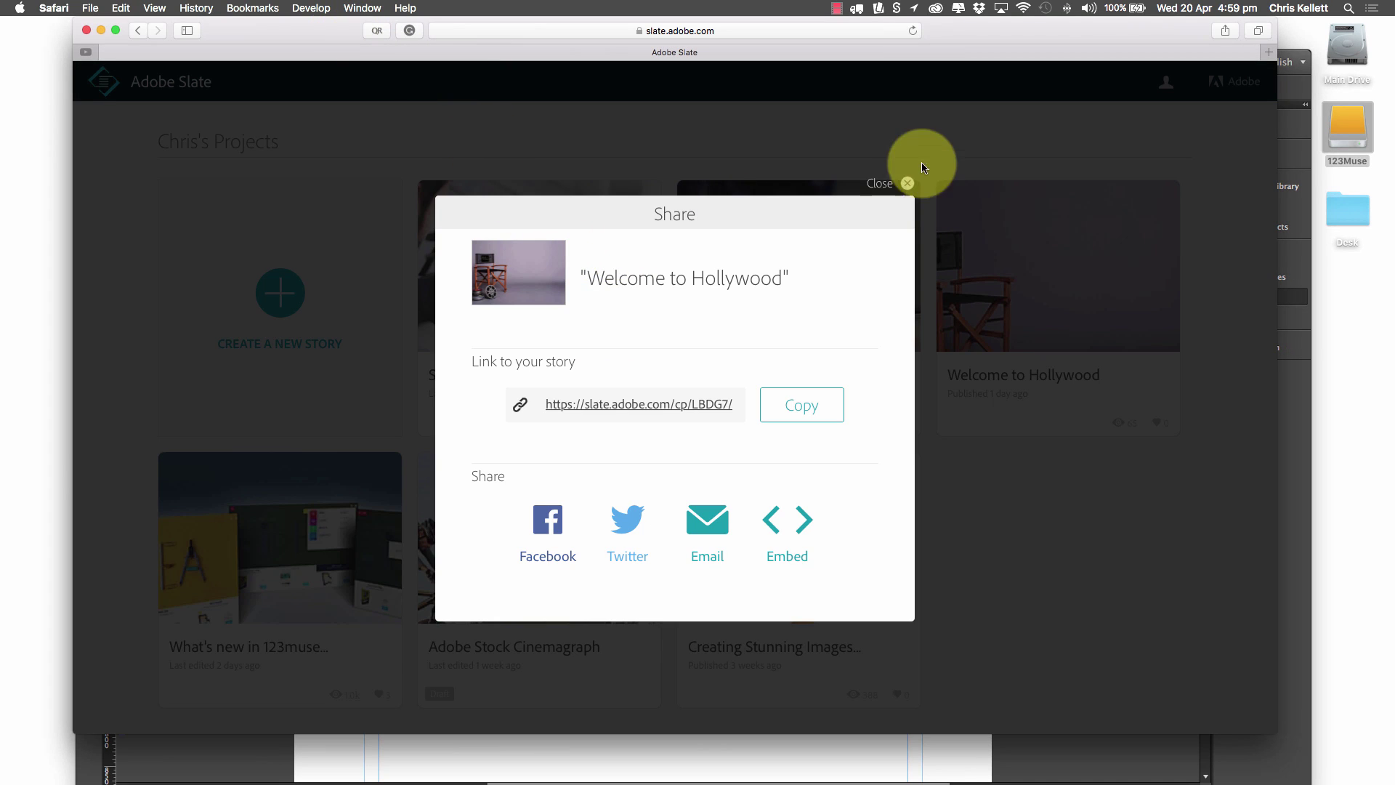
click(909, 184)
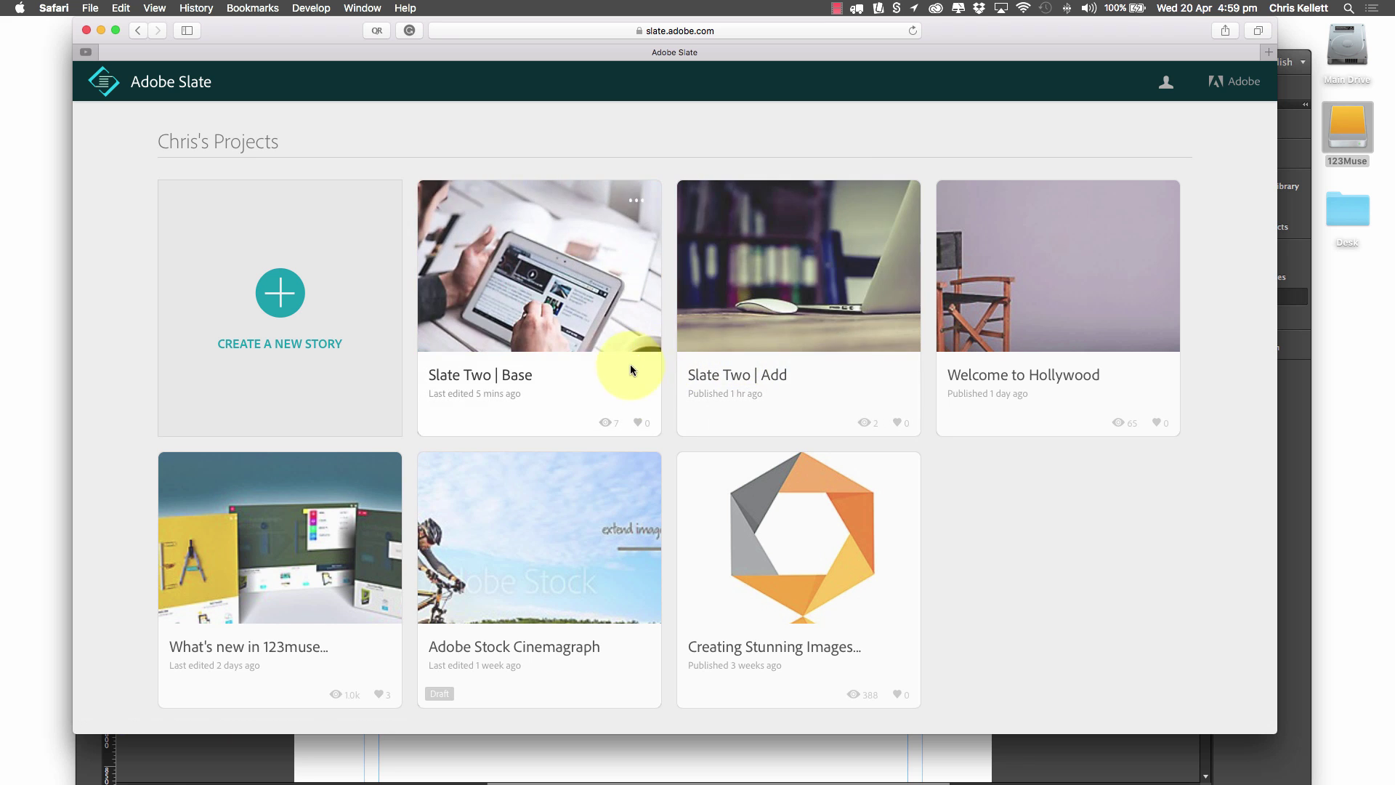
mouse_move(390, 498)
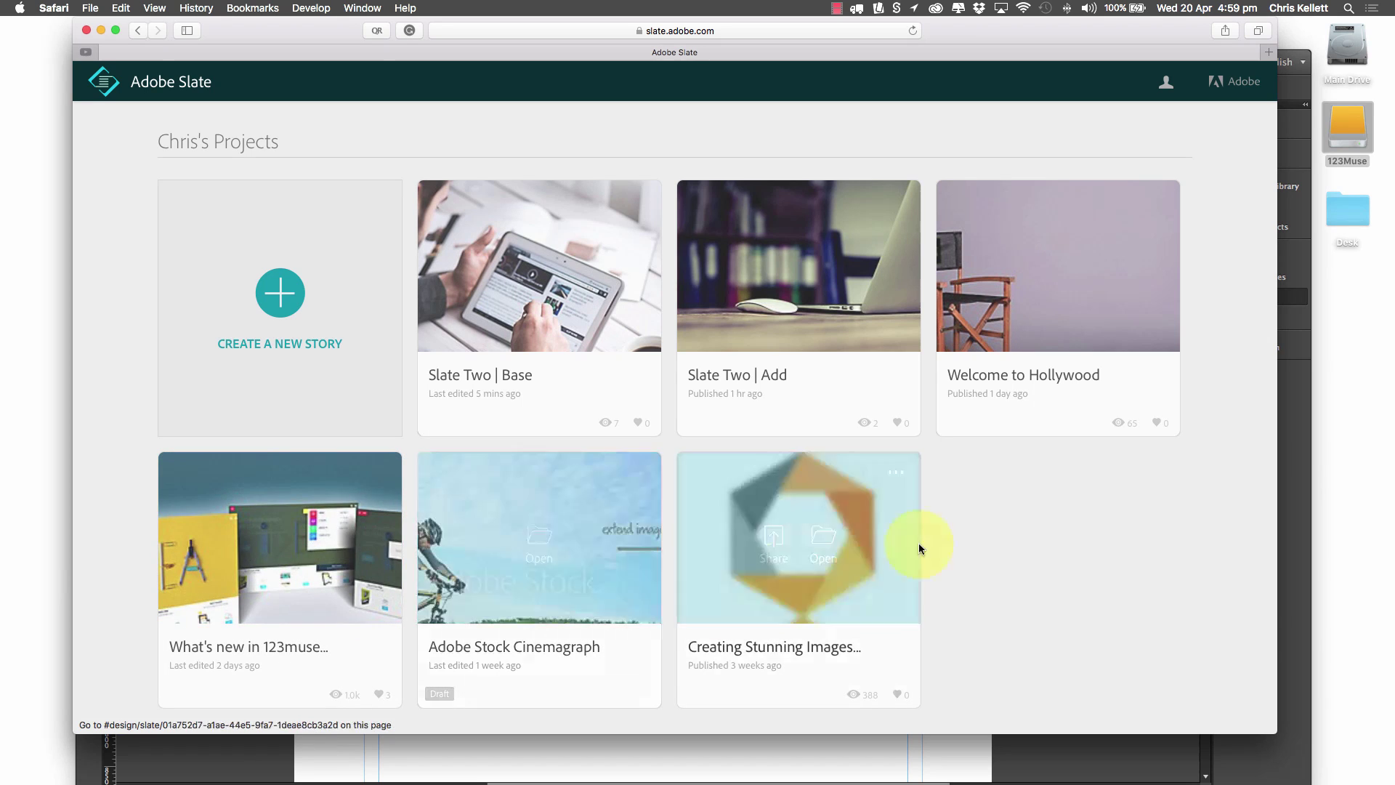
click(255, 542)
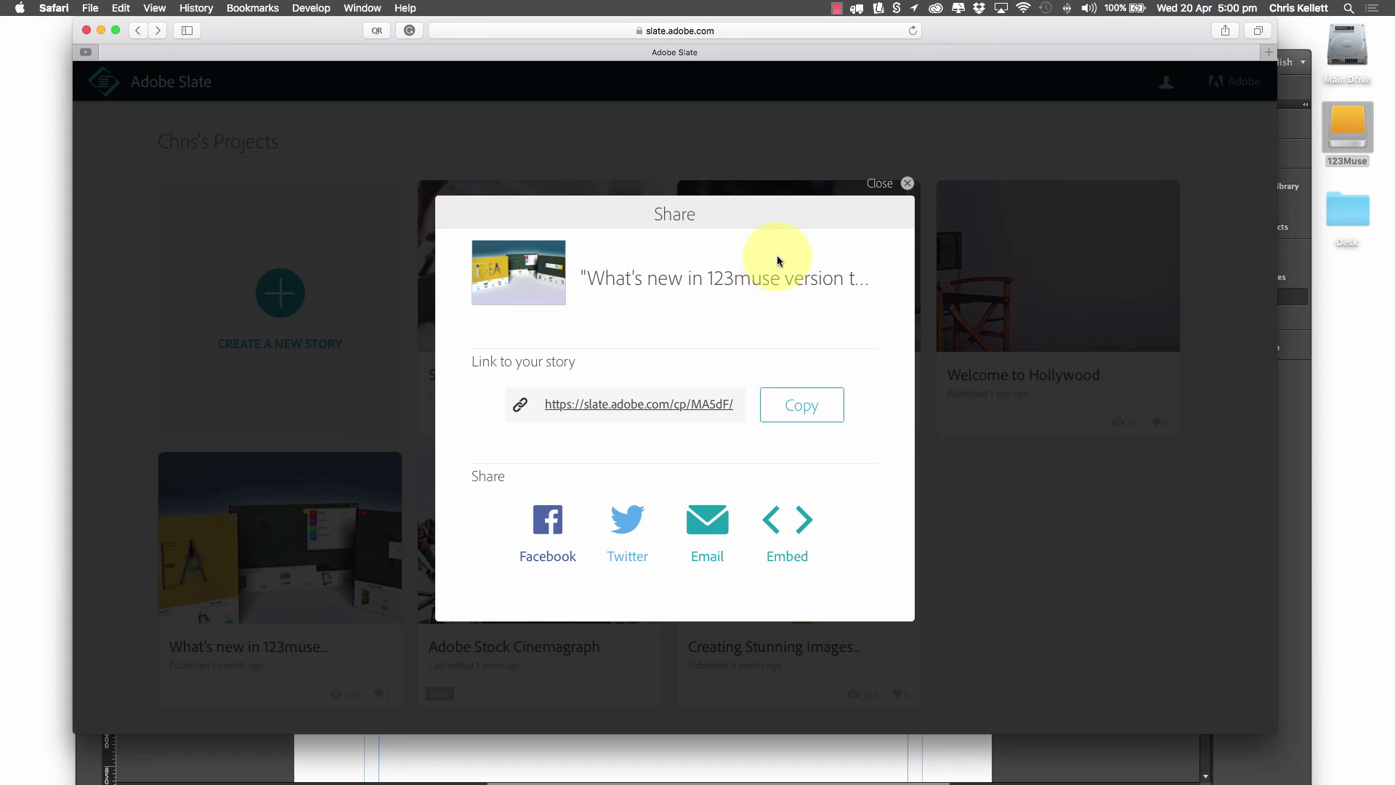
drag(670, 402, 737, 408)
click(778, 405)
Replace the lower-right Add widget's article ID BZXYZ with the What's new ID MA5dF
click(274, 763)
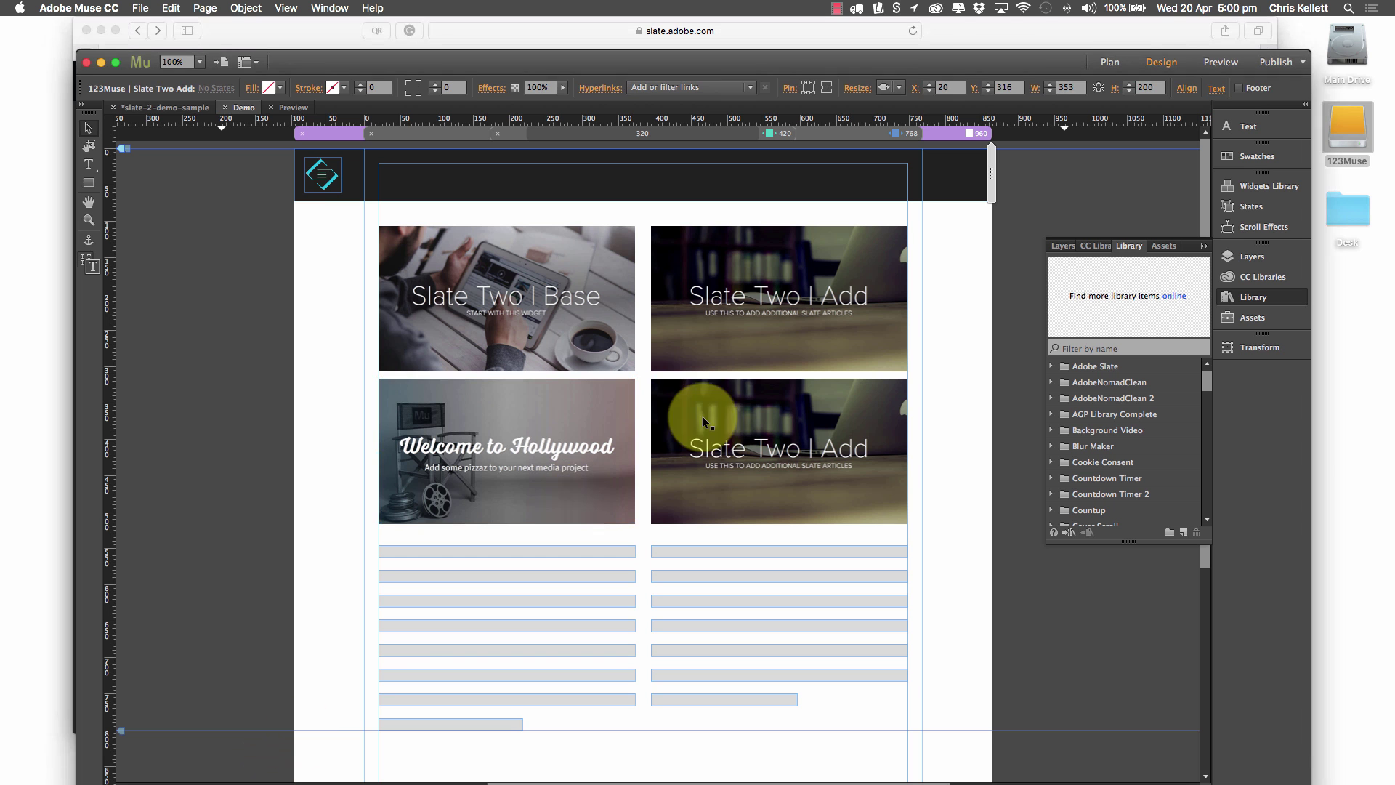
click(921, 376)
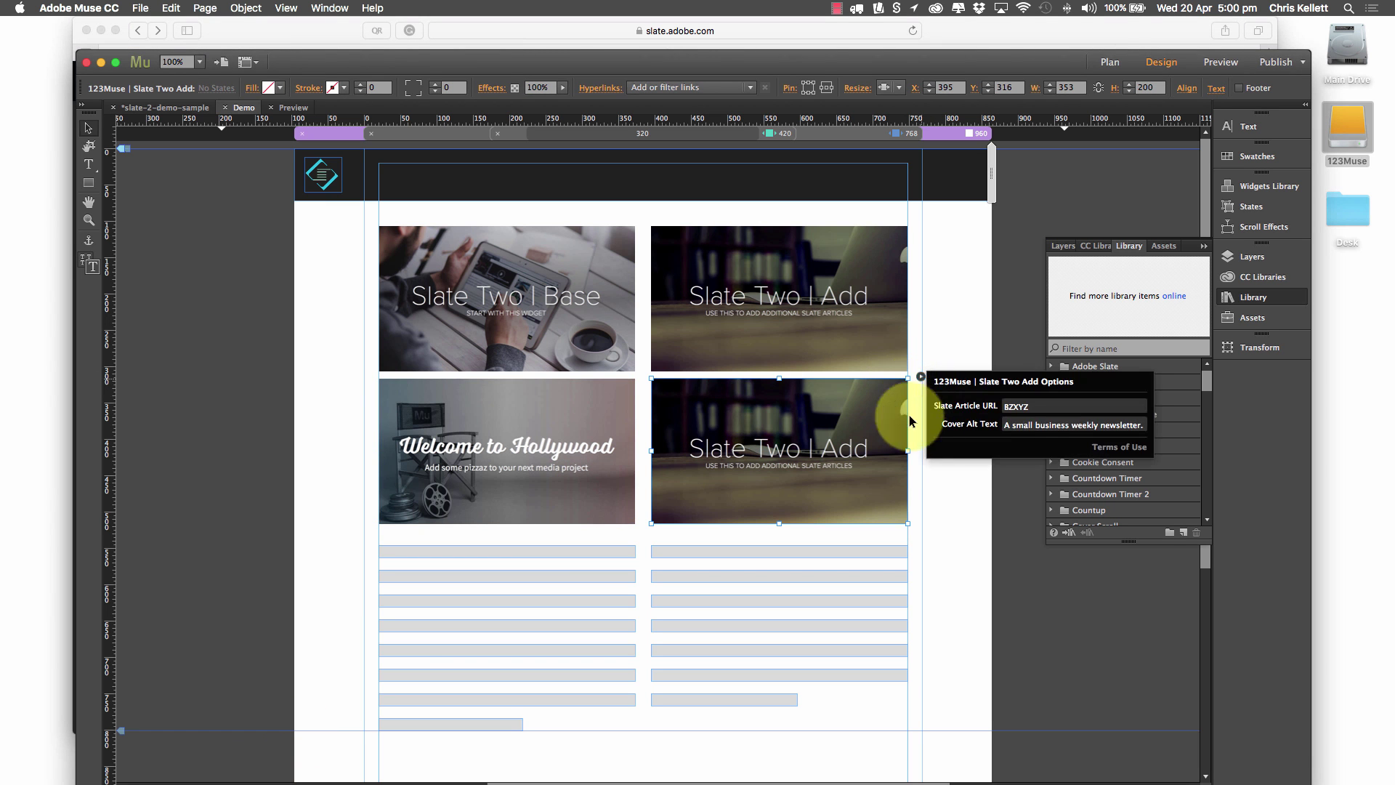
click(1042, 409)
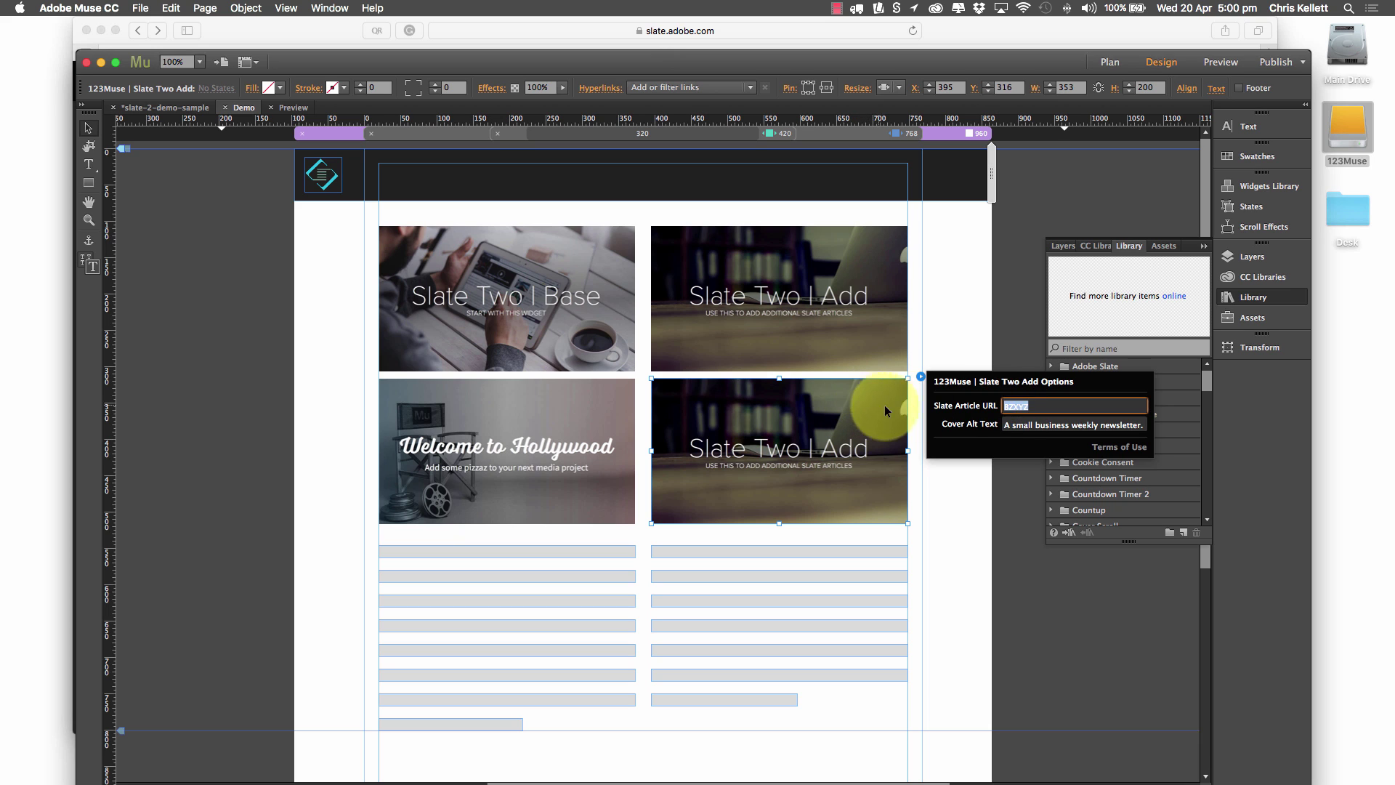
key(super+v)
click(1114, 407)
key(super+BackSpace)
key(BackSpace)
key(Return)
click(927, 596)
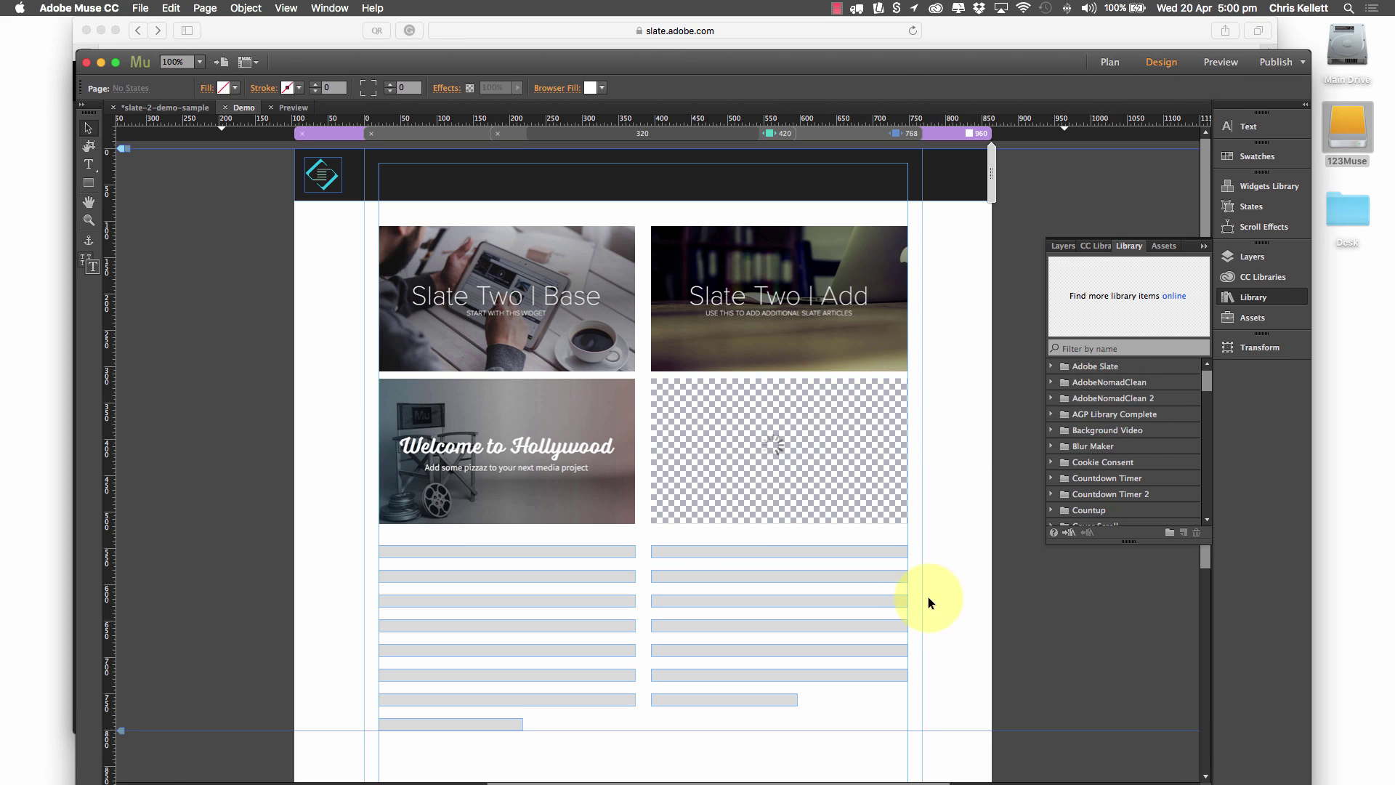
Preview the page and view the Welcome to Hollywood story lightbox, then close it
click(1221, 62)
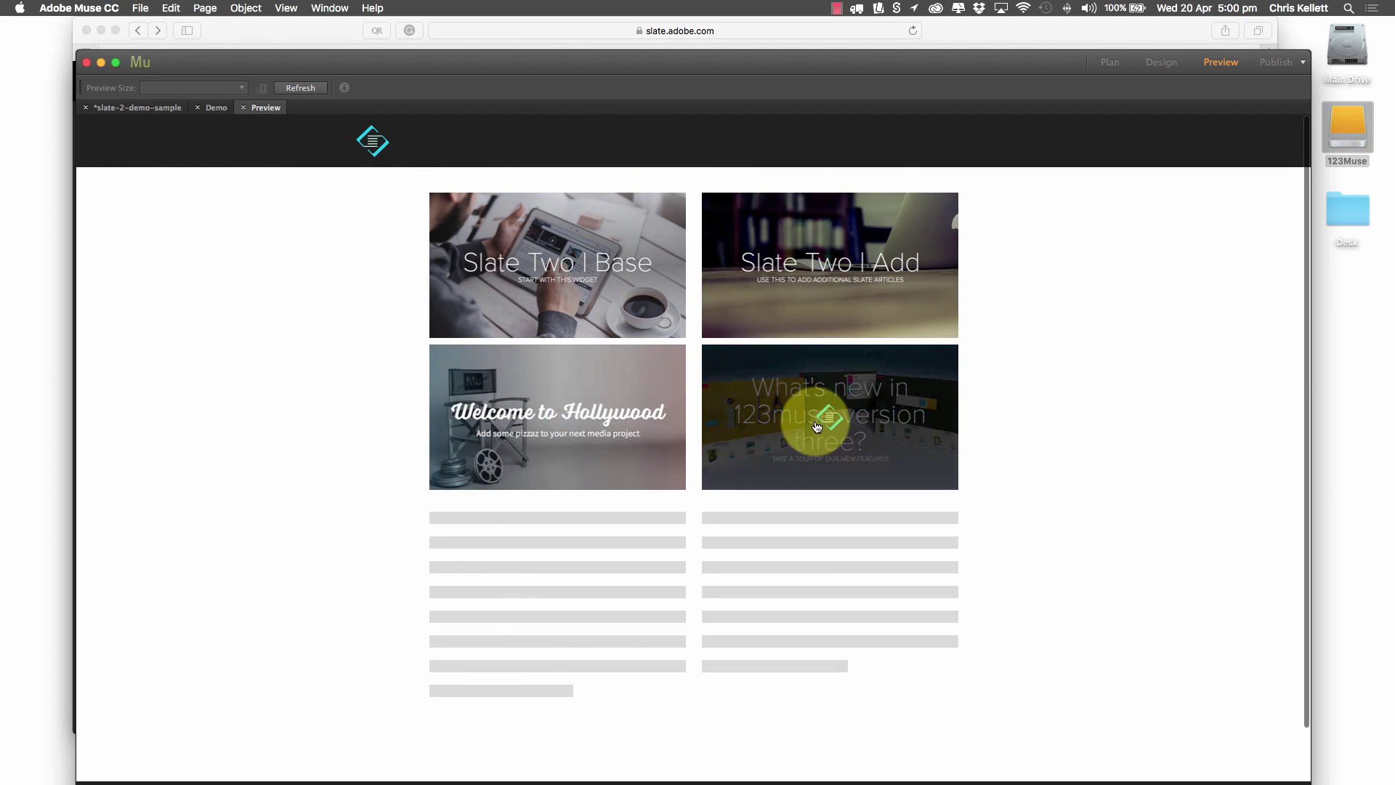
click(552, 418)
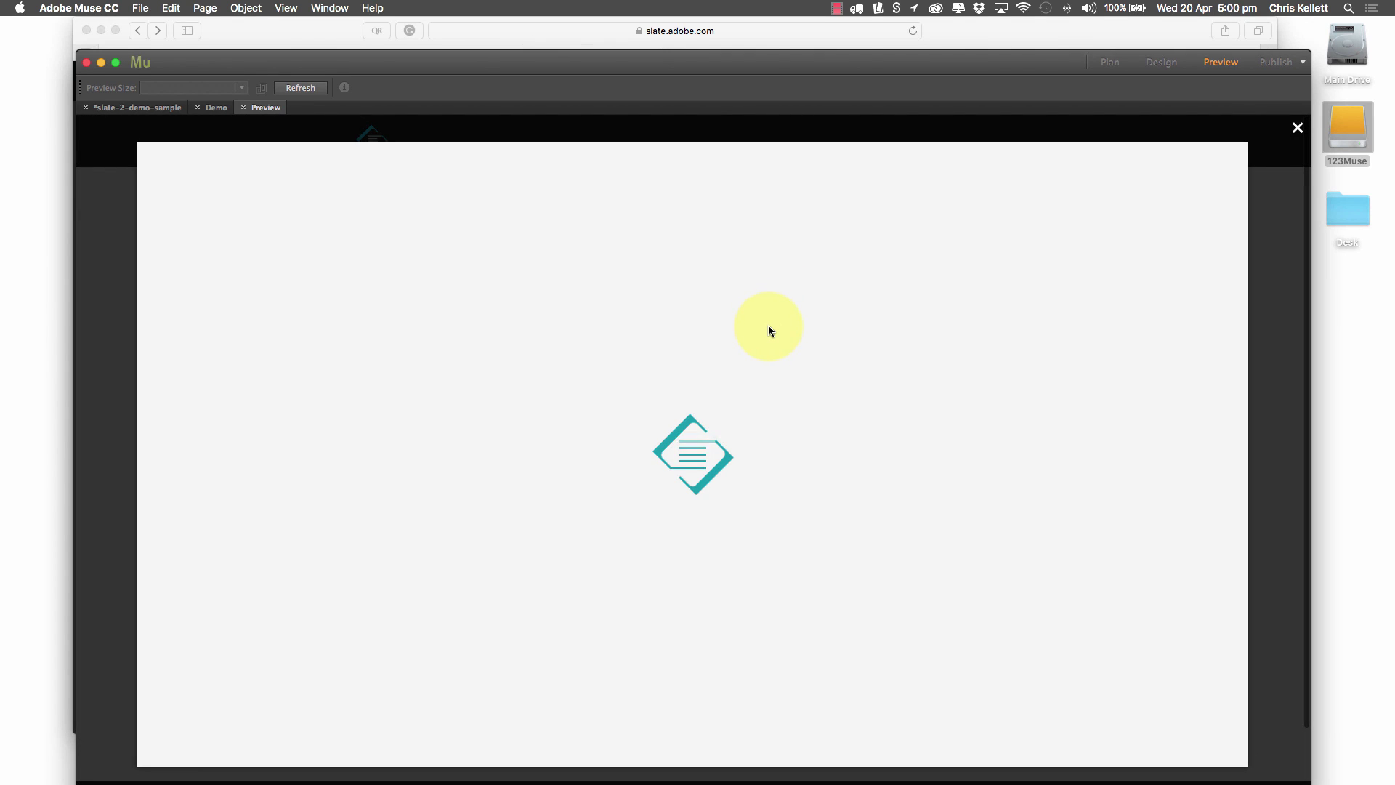
scroll(764, 331, down, 10)
scroll(765, 332, down, 15)
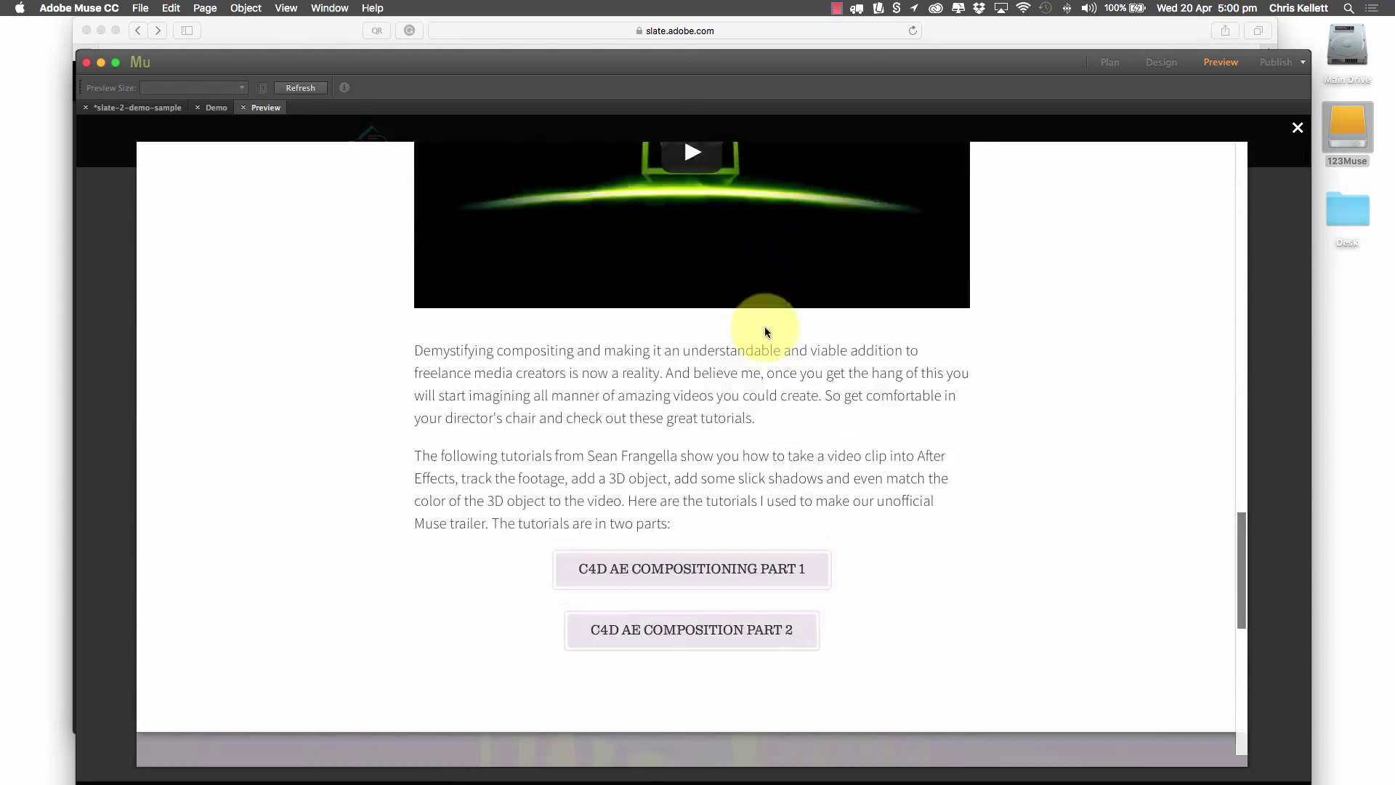
scroll(699, 333, up, 5)
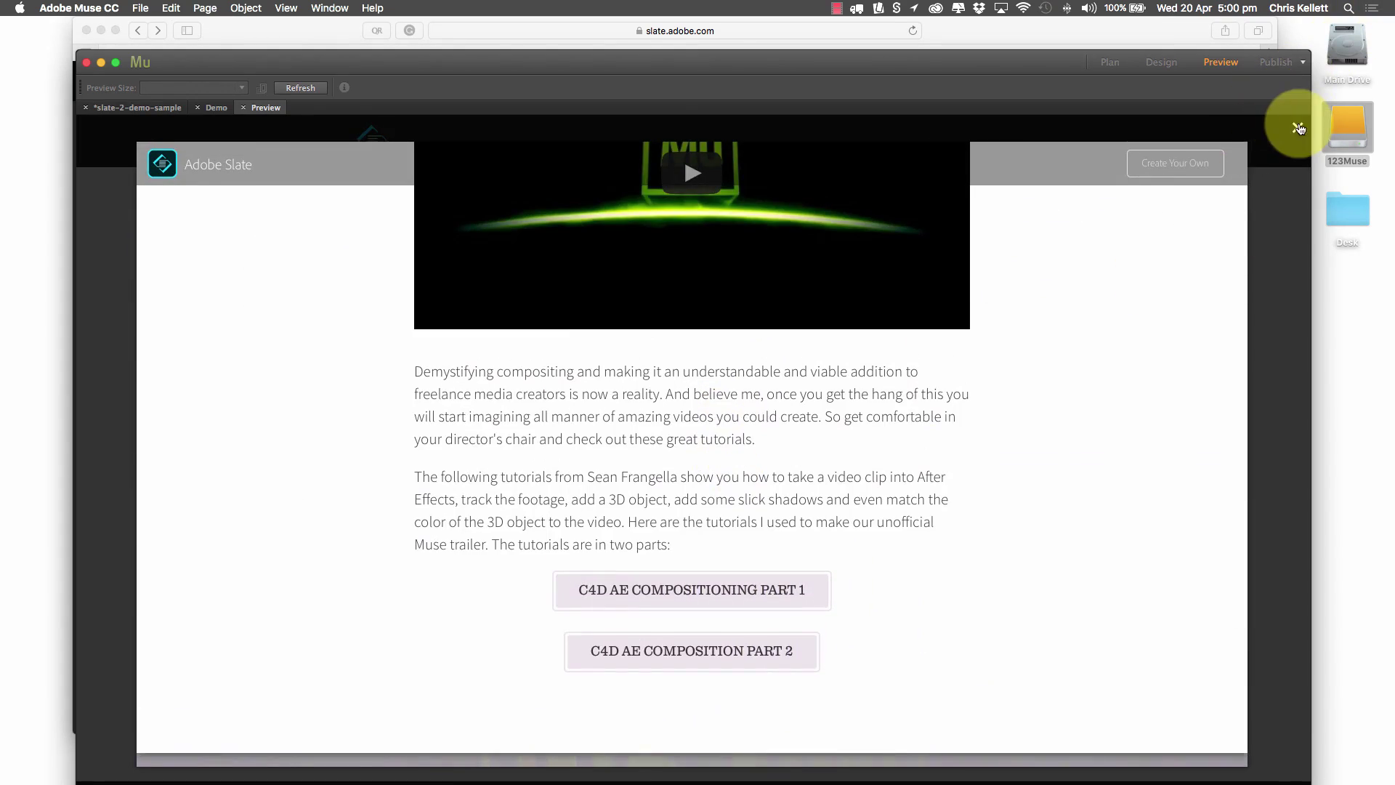
click(1298, 129)
Open and scroll through the What's new in 123muse story, then close it
click(829, 397)
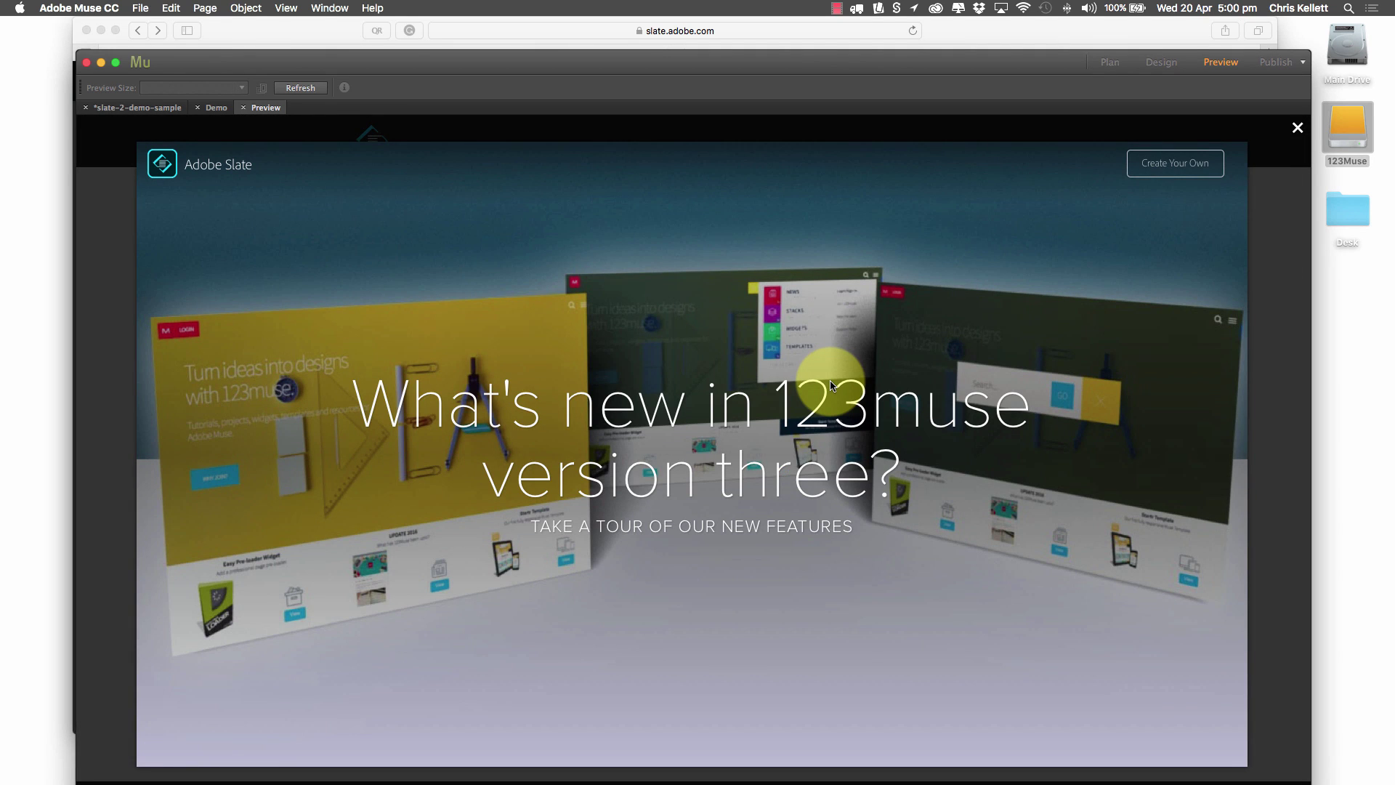
scroll(832, 385, down, 15)
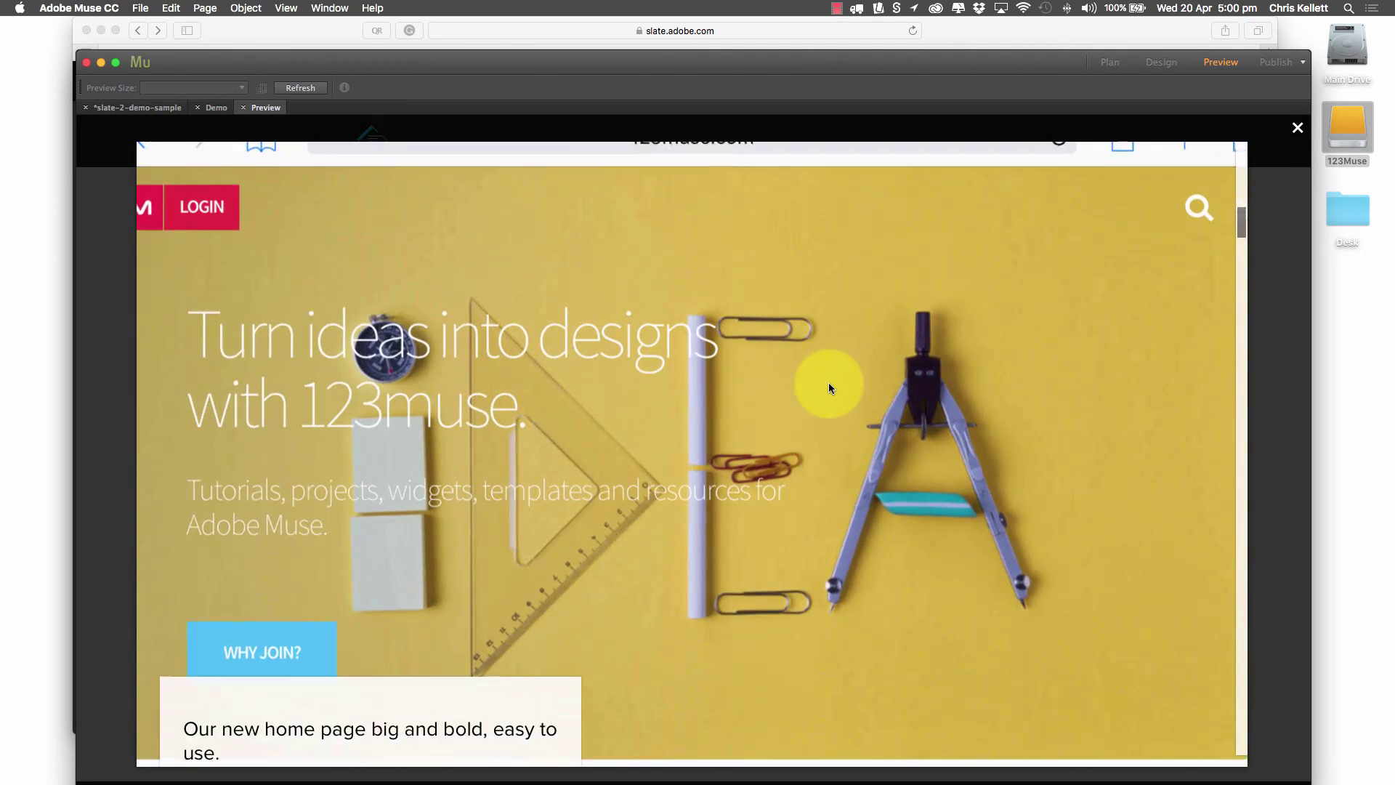
scroll(828, 383, down, 20)
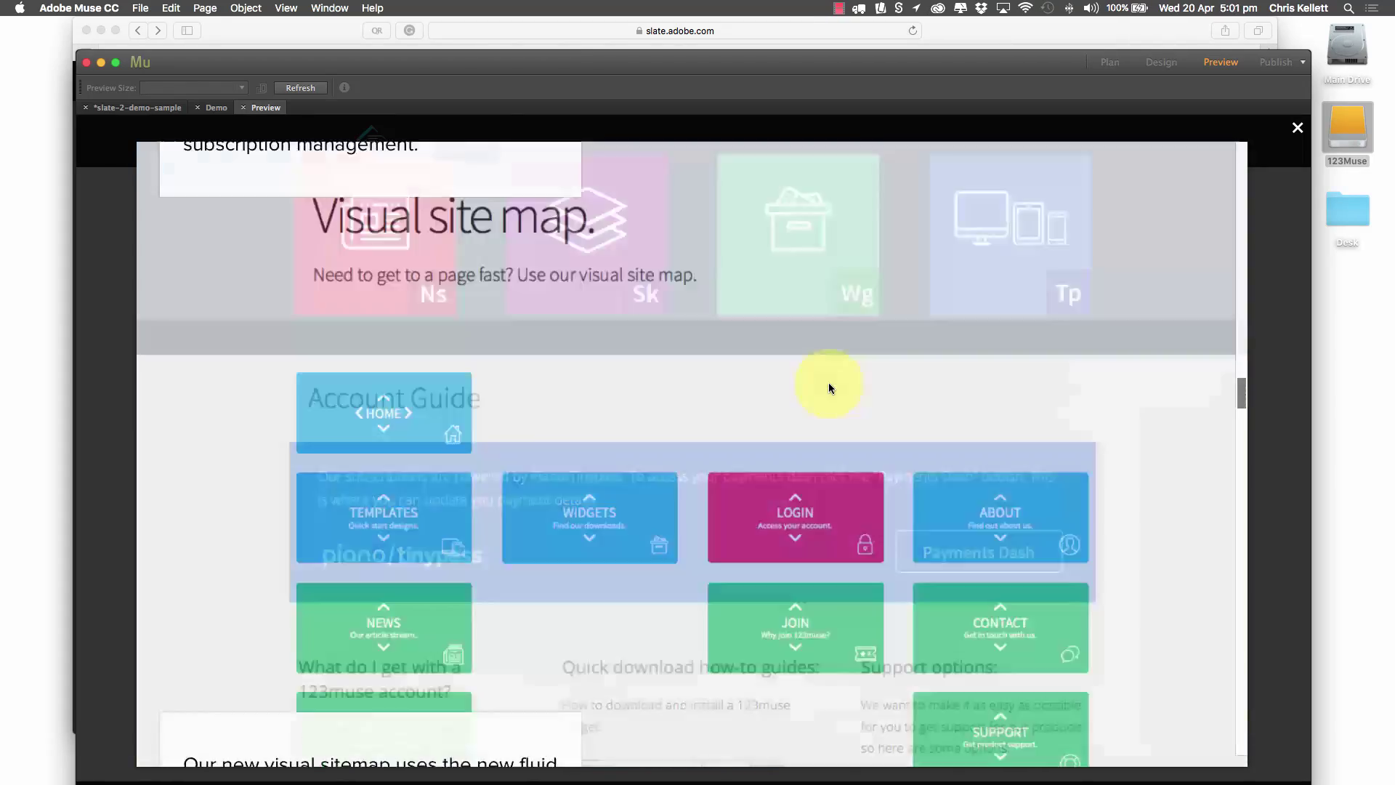
scroll(829, 382, down, 15)
scroll(879, 367, up, 4)
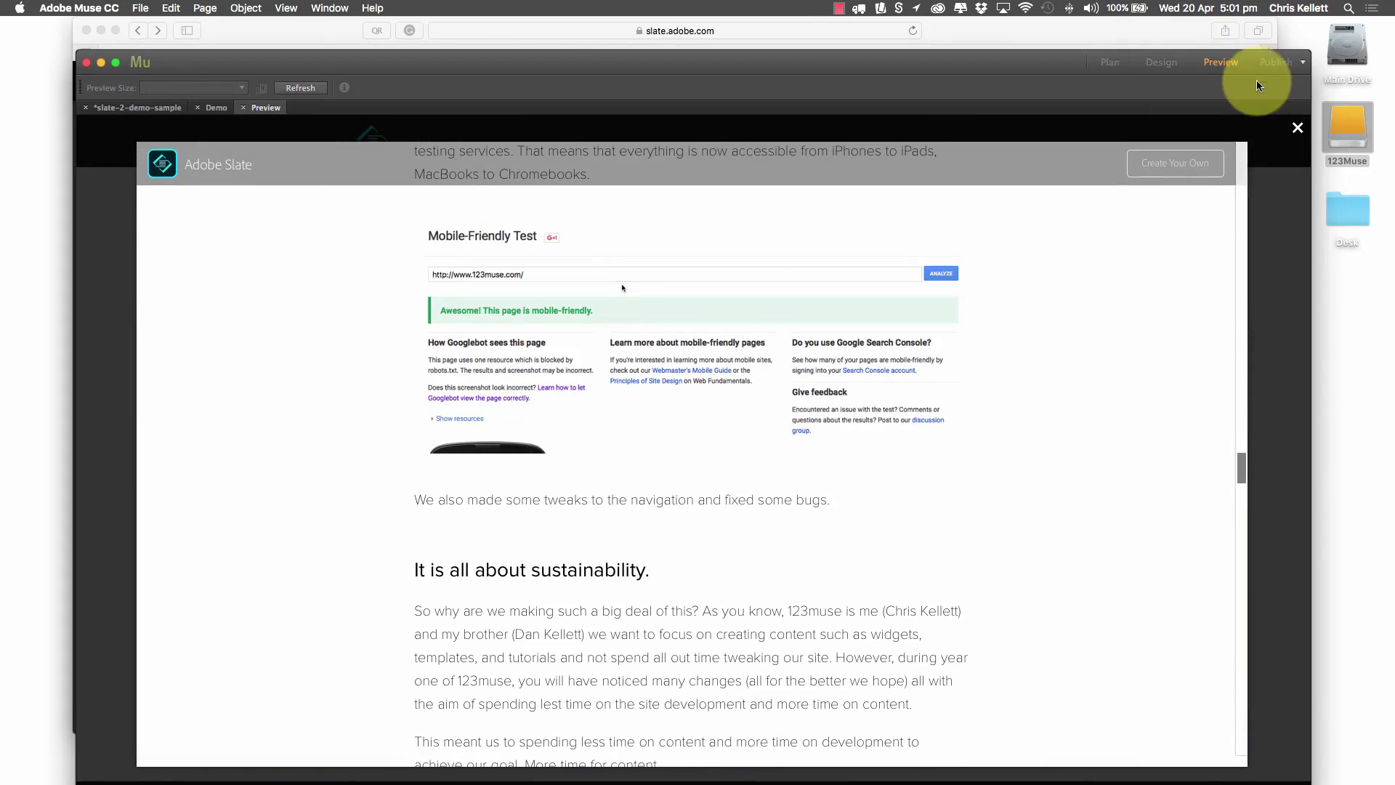
click(1298, 127)
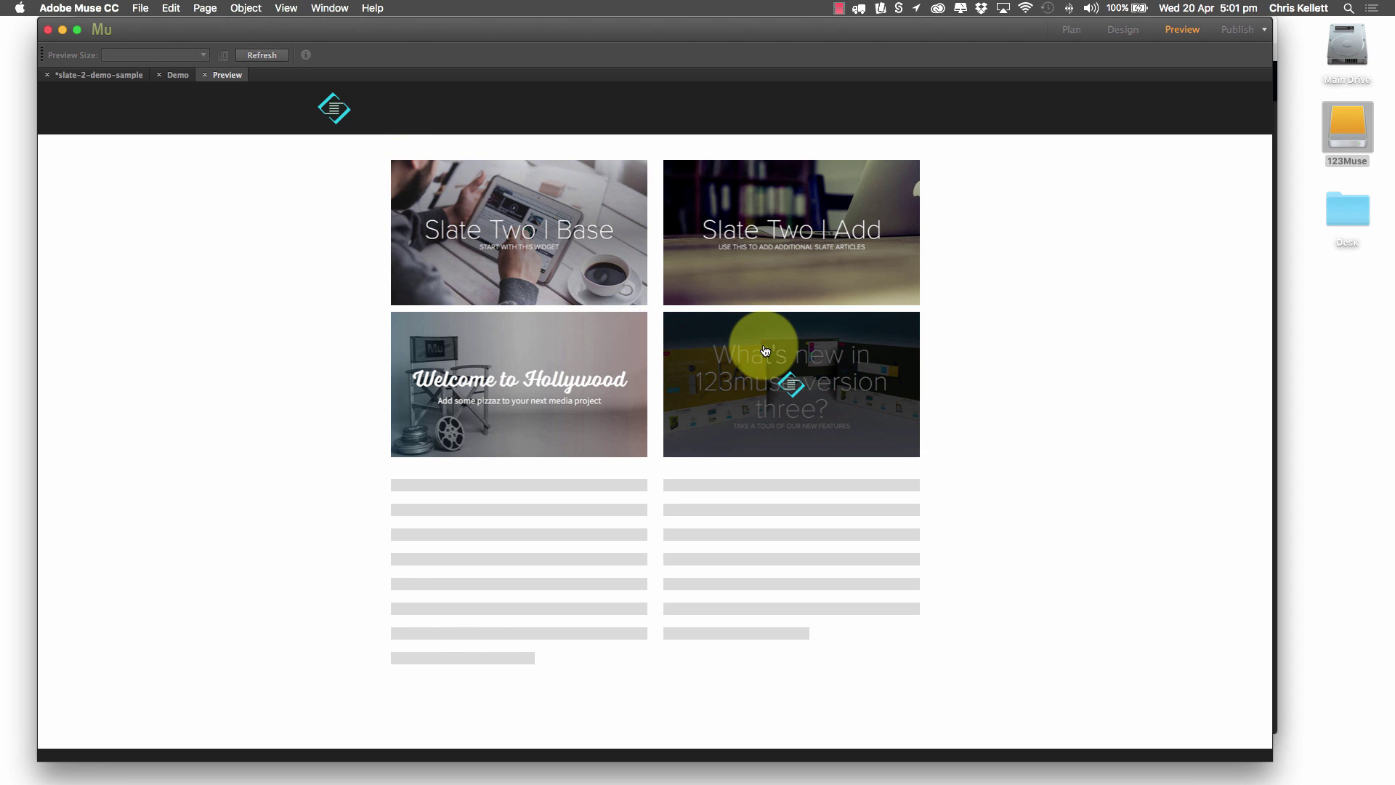
Reopen the What's new story, shrink and enlarge the window, then close the preview
click(756, 347)
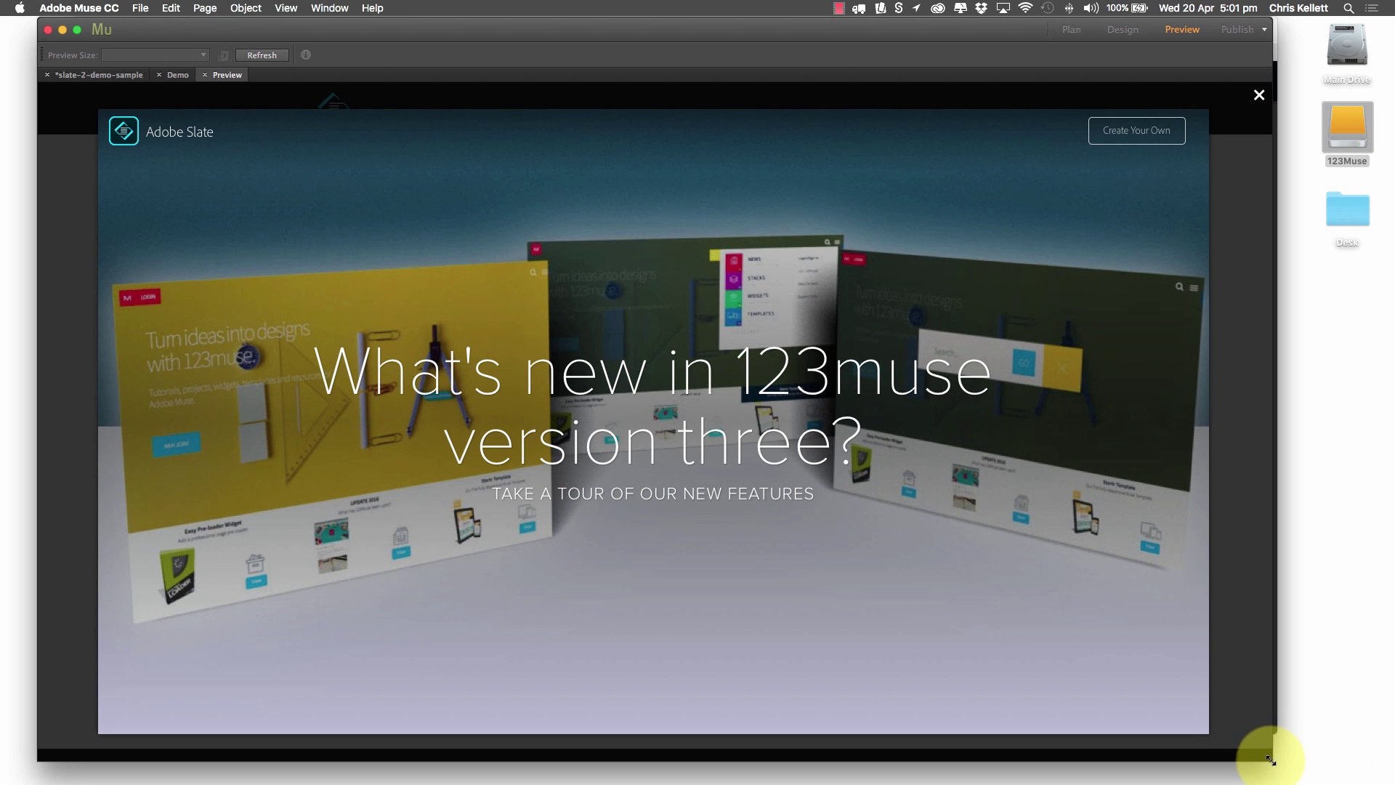
drag(1271, 756, 340, 327)
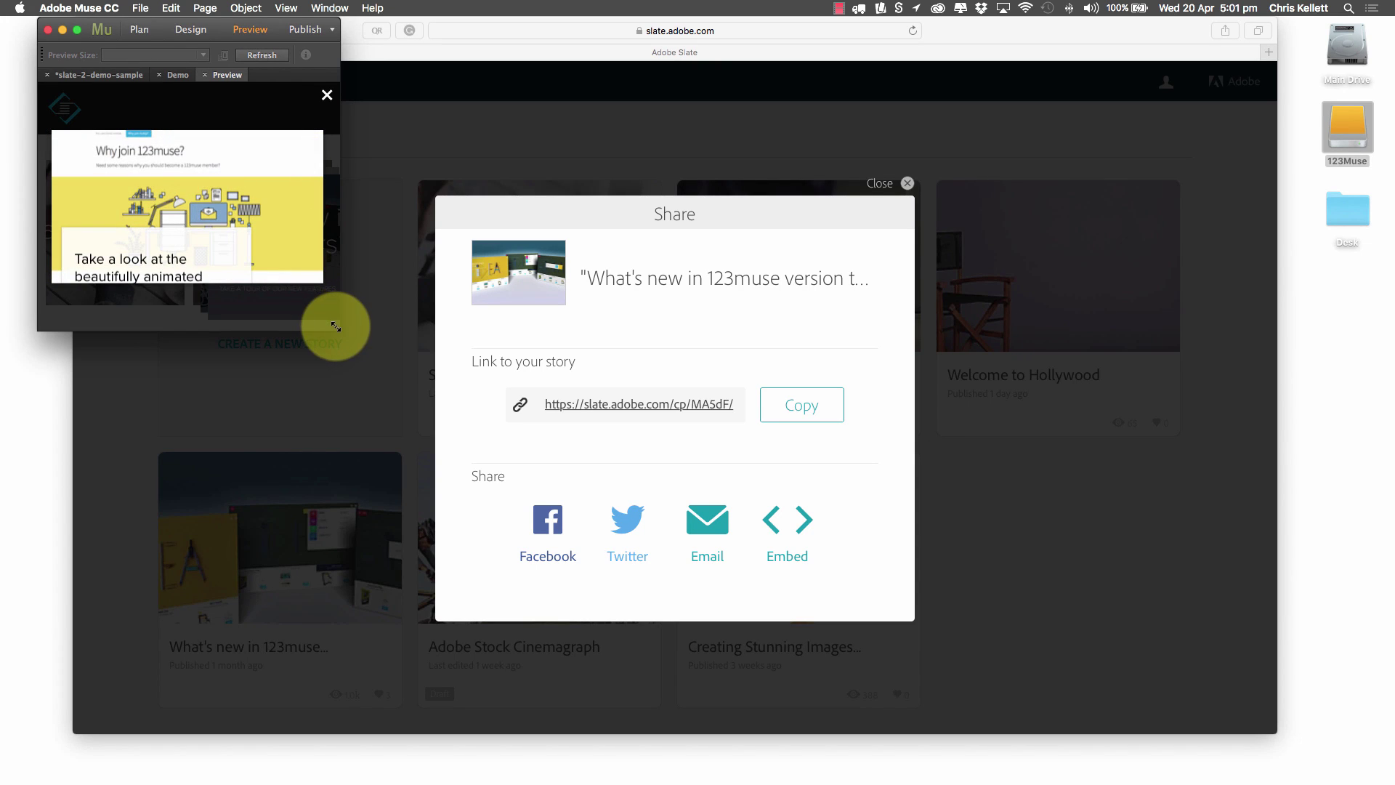
drag(336, 327, 1010, 609)
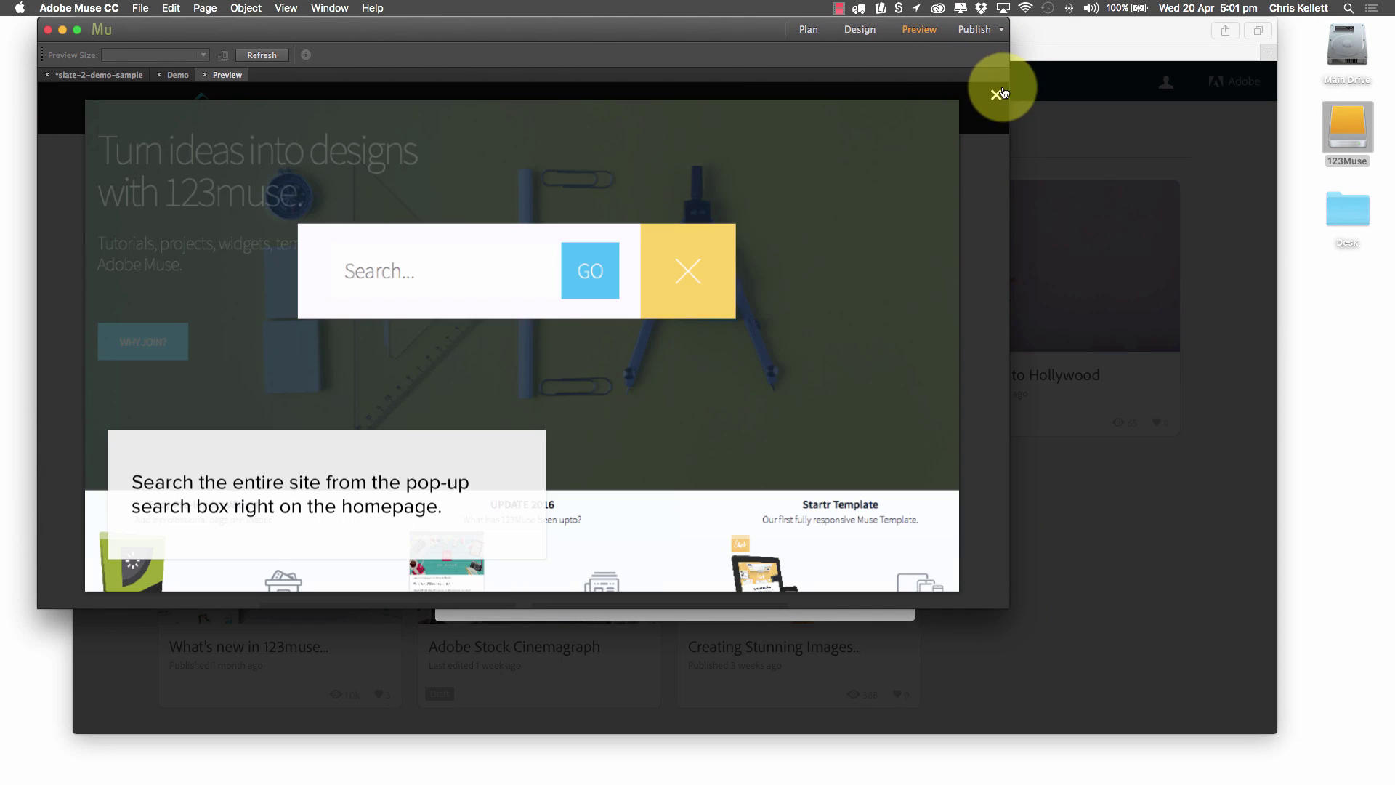
click(997, 95)
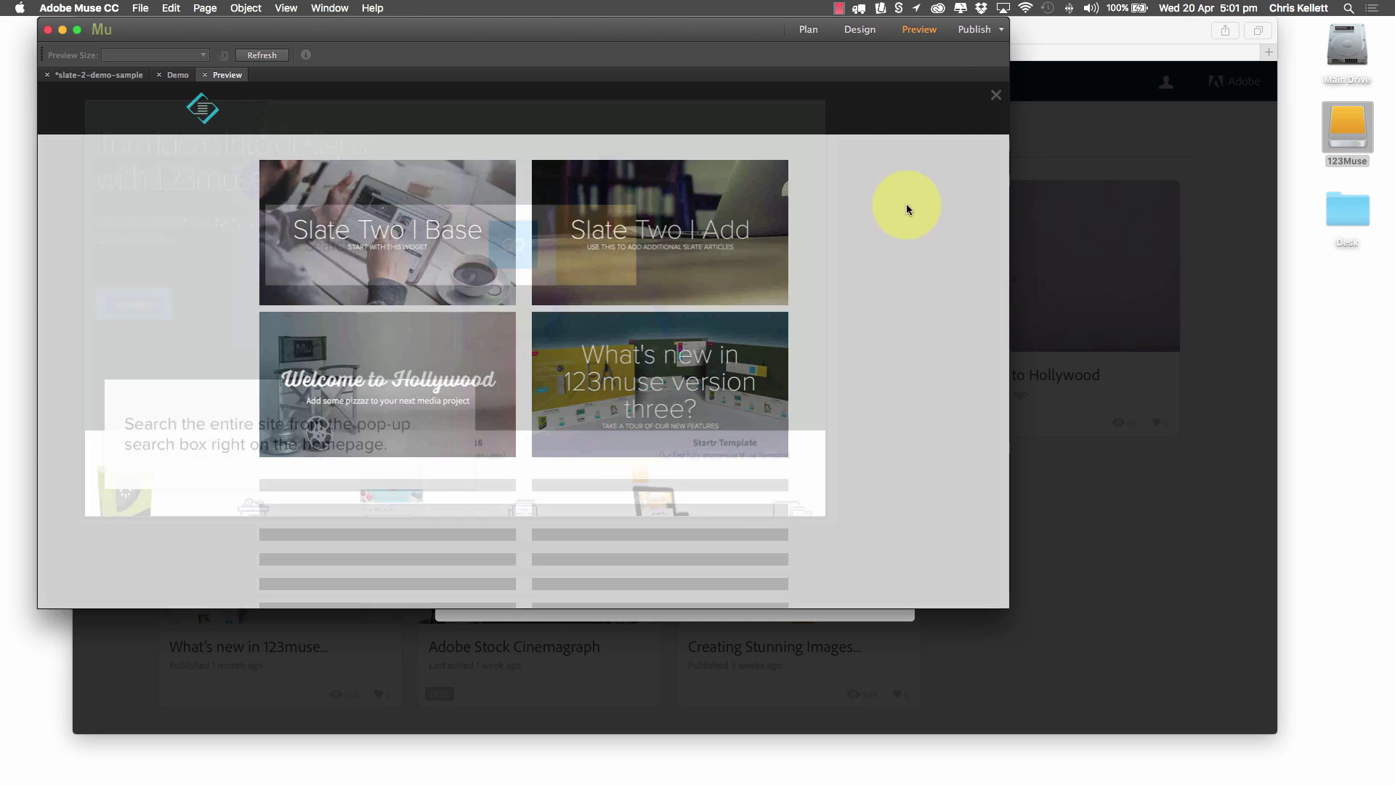
scroll(498, 167, down, 1)
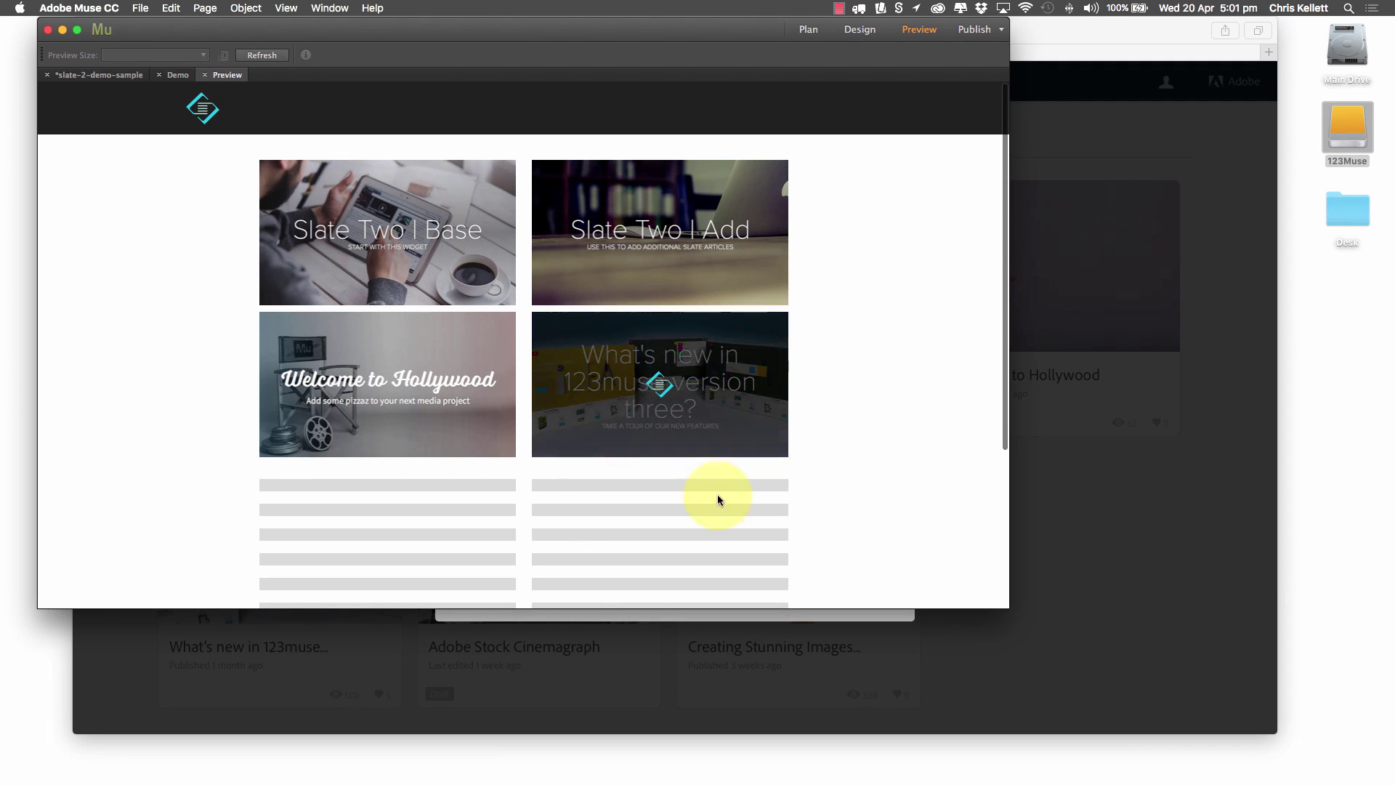
drag(1006, 605, 1132, 697)
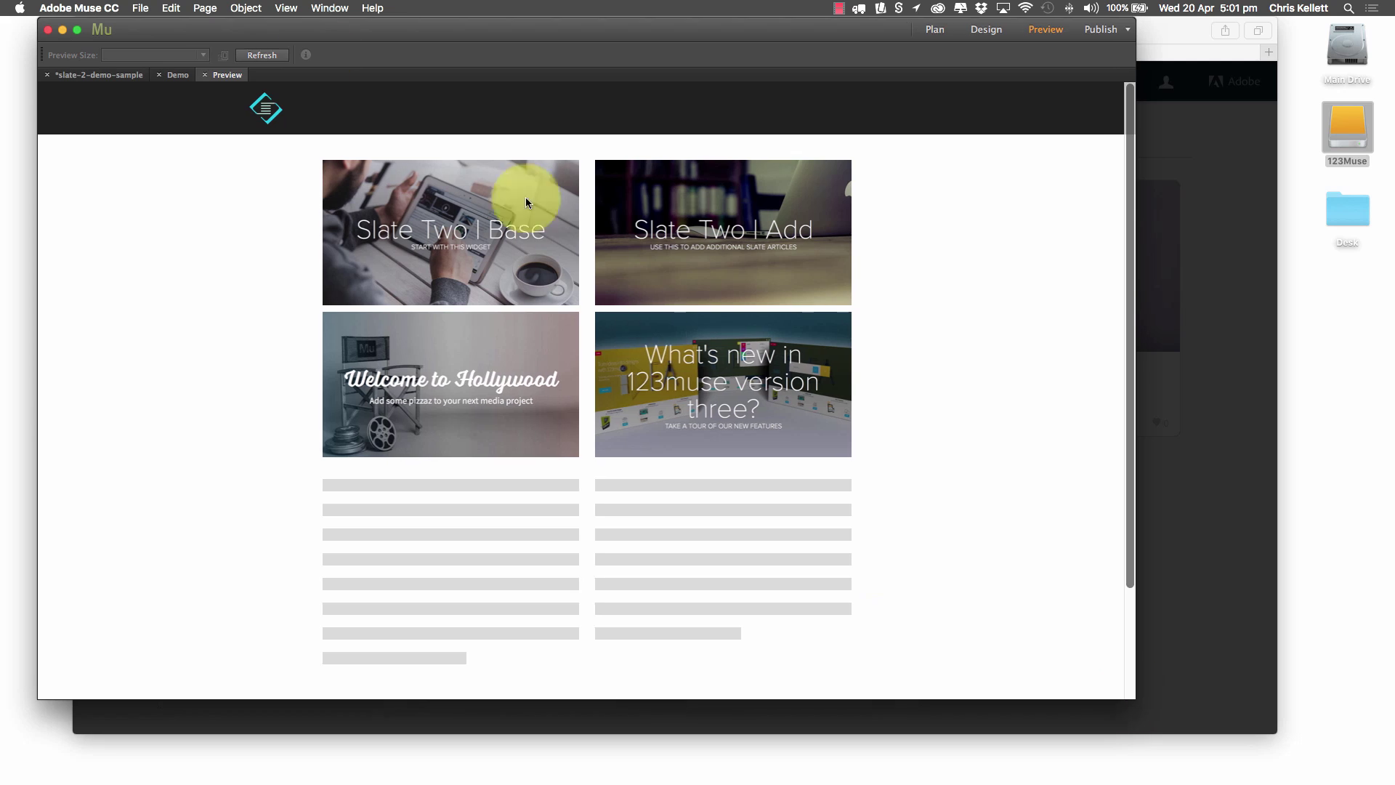
click(204, 76)
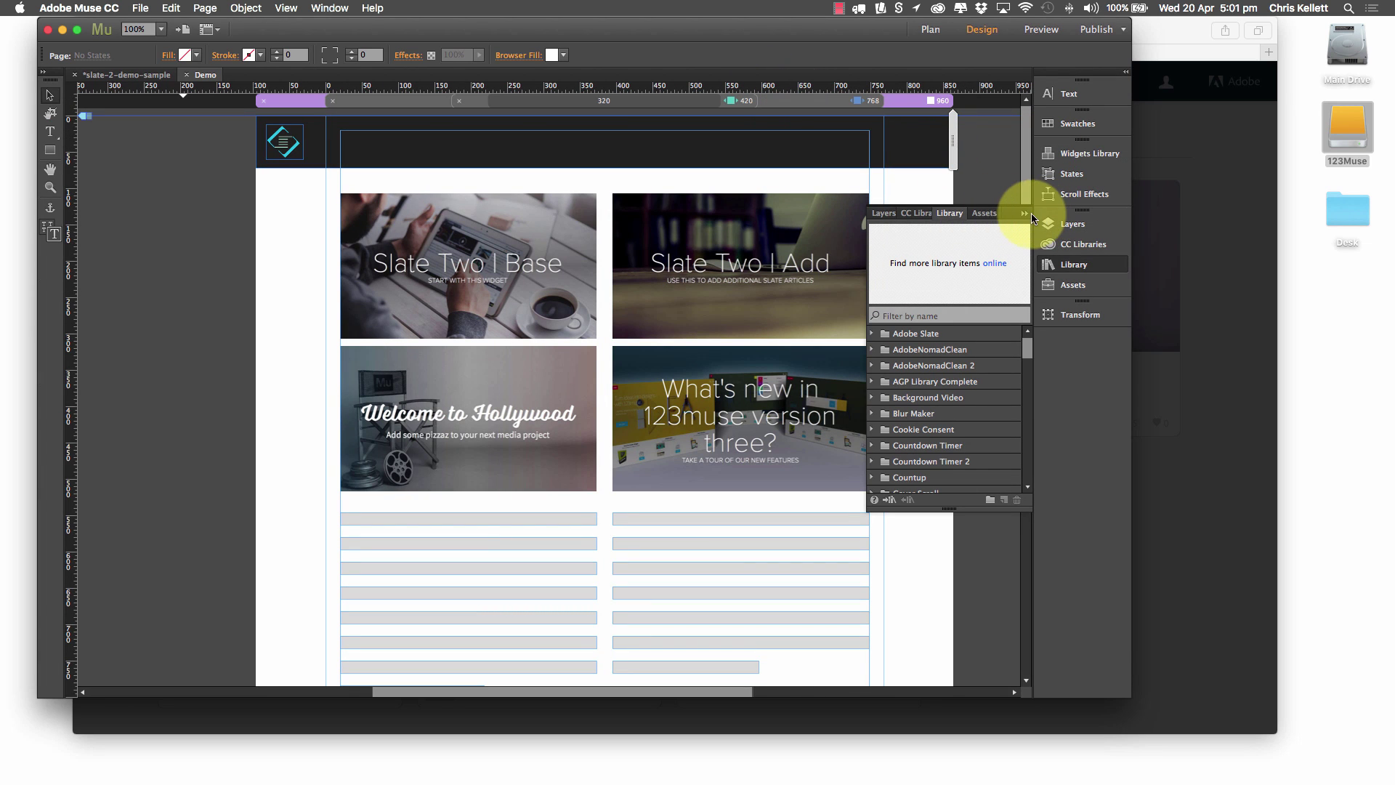
In the 768 px tablet layout, move the placeholder text lines further down the page
click(1026, 213)
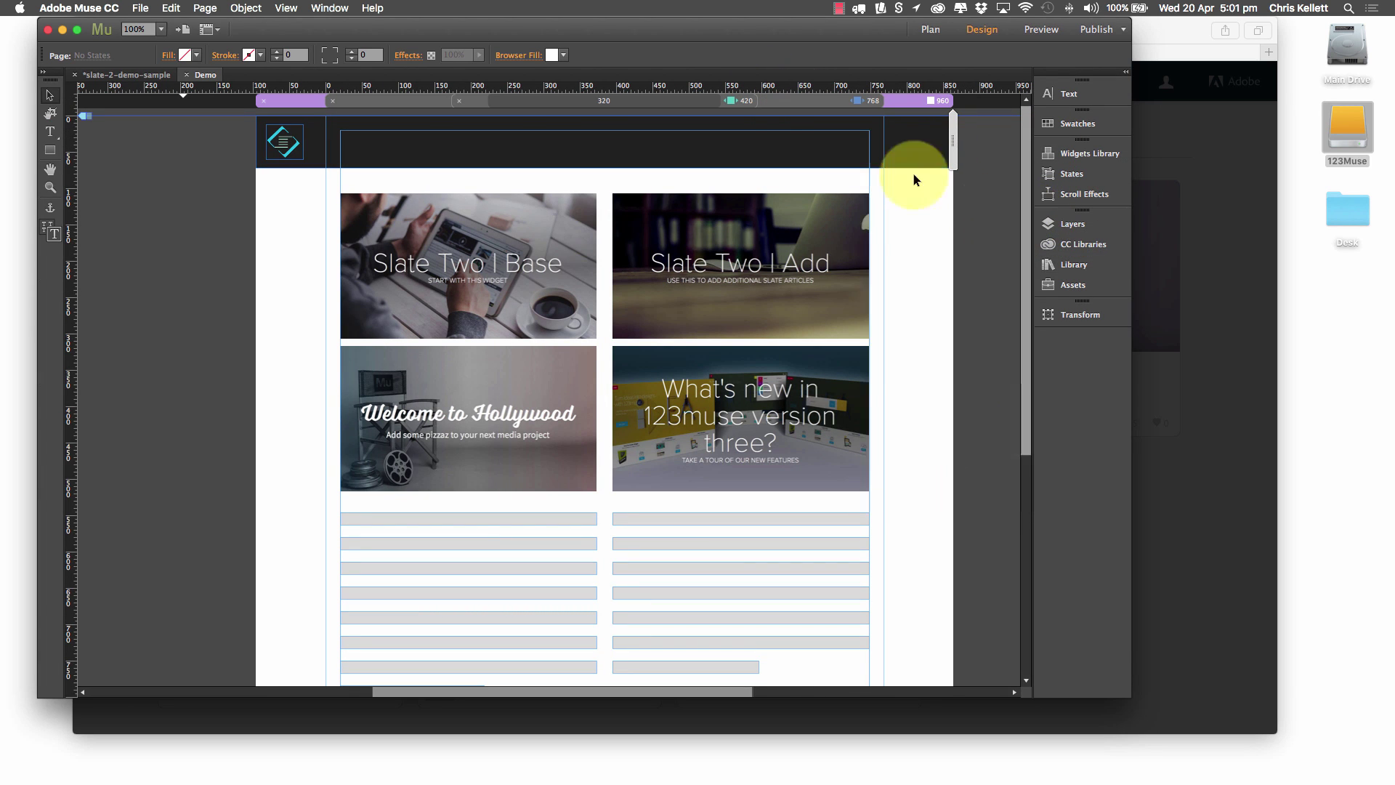
click(802, 99)
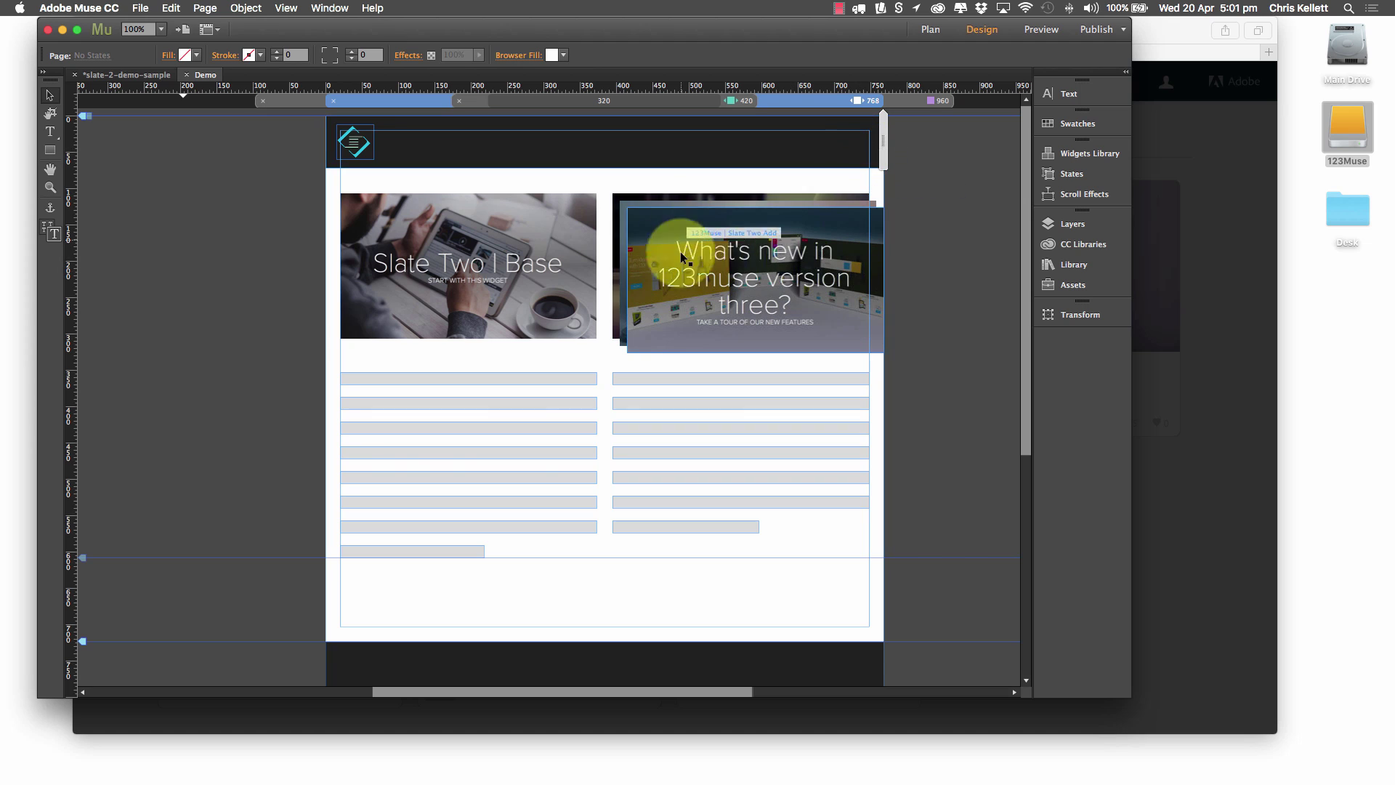
drag(351, 399, 909, 531)
drag(809, 550, 809, 551)
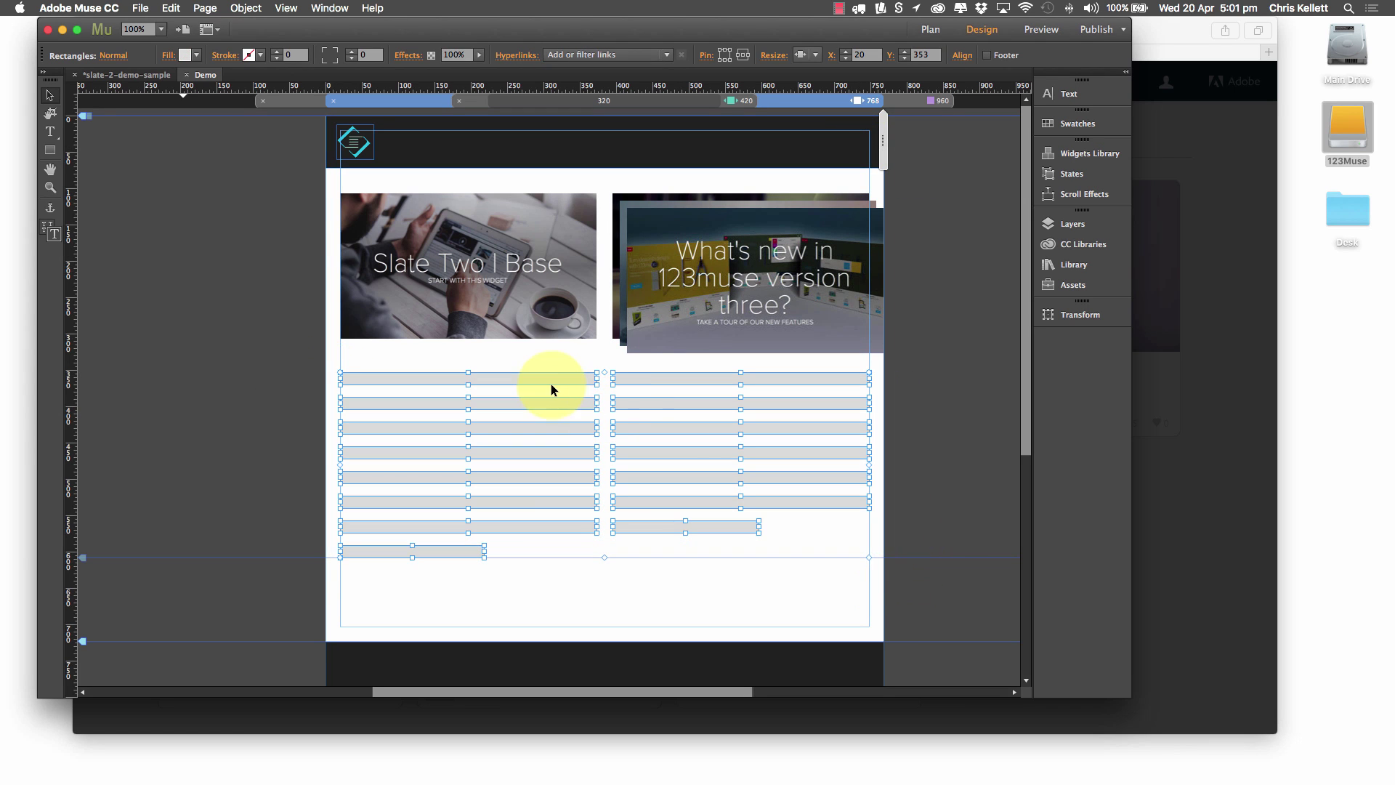
drag(542, 427, 550, 589)
Place Welcome to Hollywood in the lower-left slot with What's new beside it
drag(756, 341, 752, 458)
click(739, 234)
drag(652, 338, 461, 396)
click(757, 398)
drag(756, 397, 725, 389)
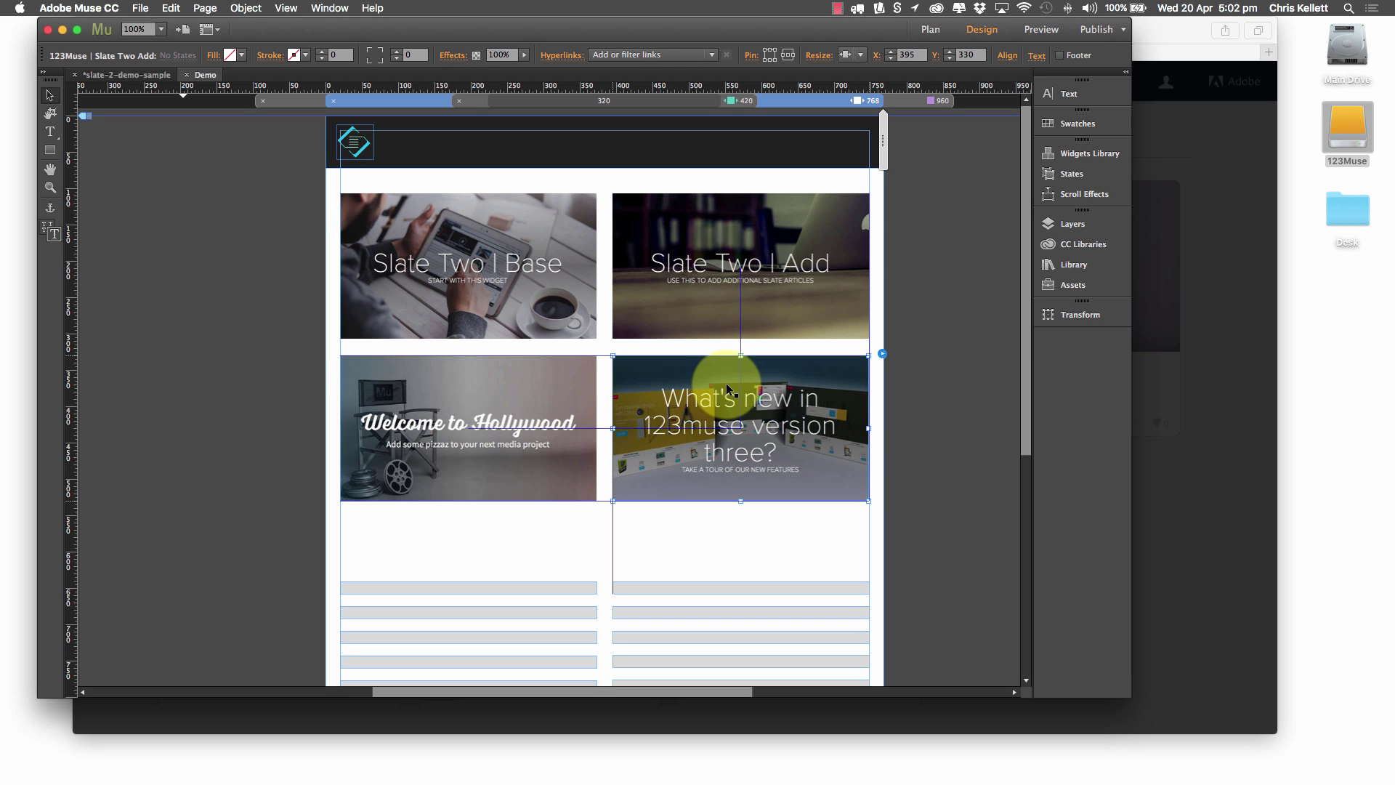
click(943, 355)
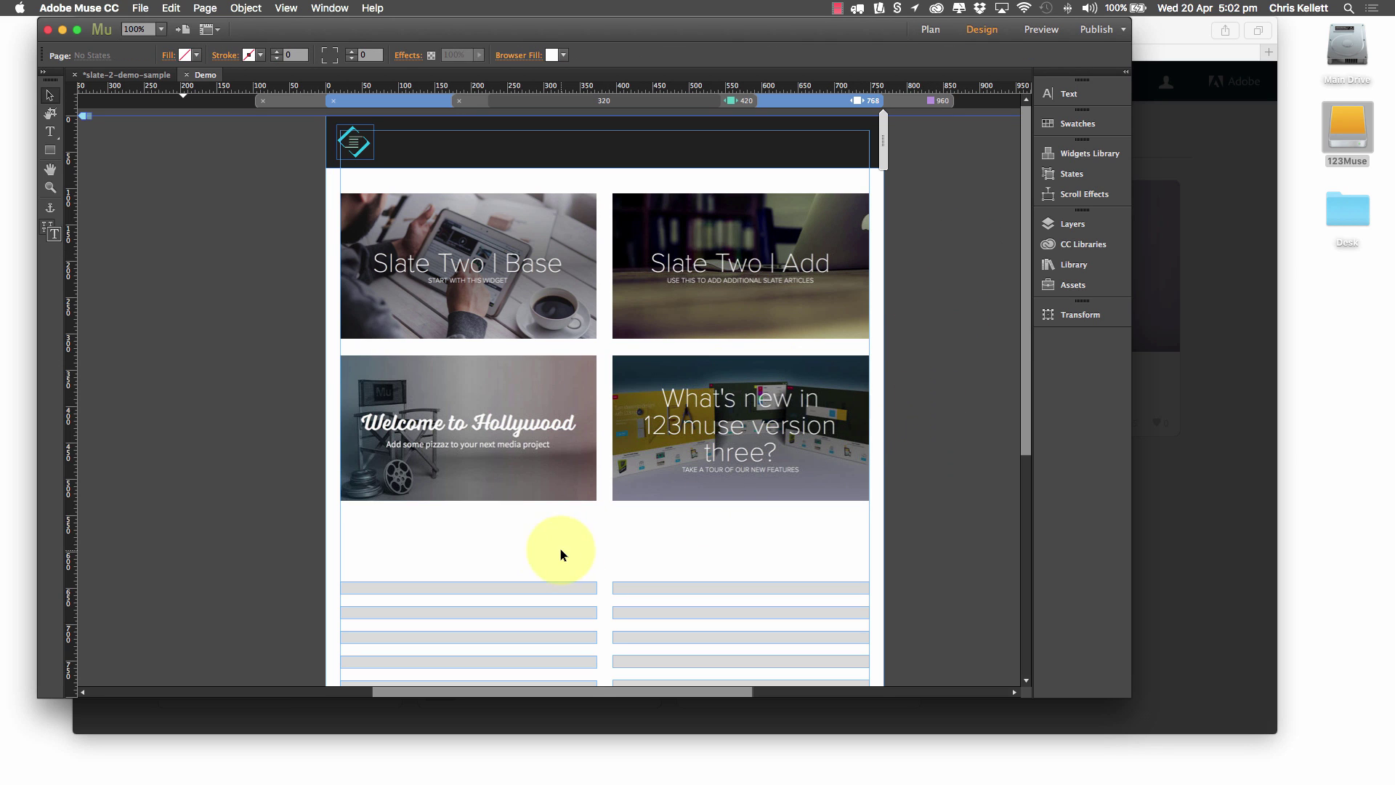
Drag the grey placeholder bars up about 67 px to sit under the tiles
scroll(398, 524, down, 5)
drag(301, 373, 908, 616)
drag(548, 405, 550, 345)
click(942, 325)
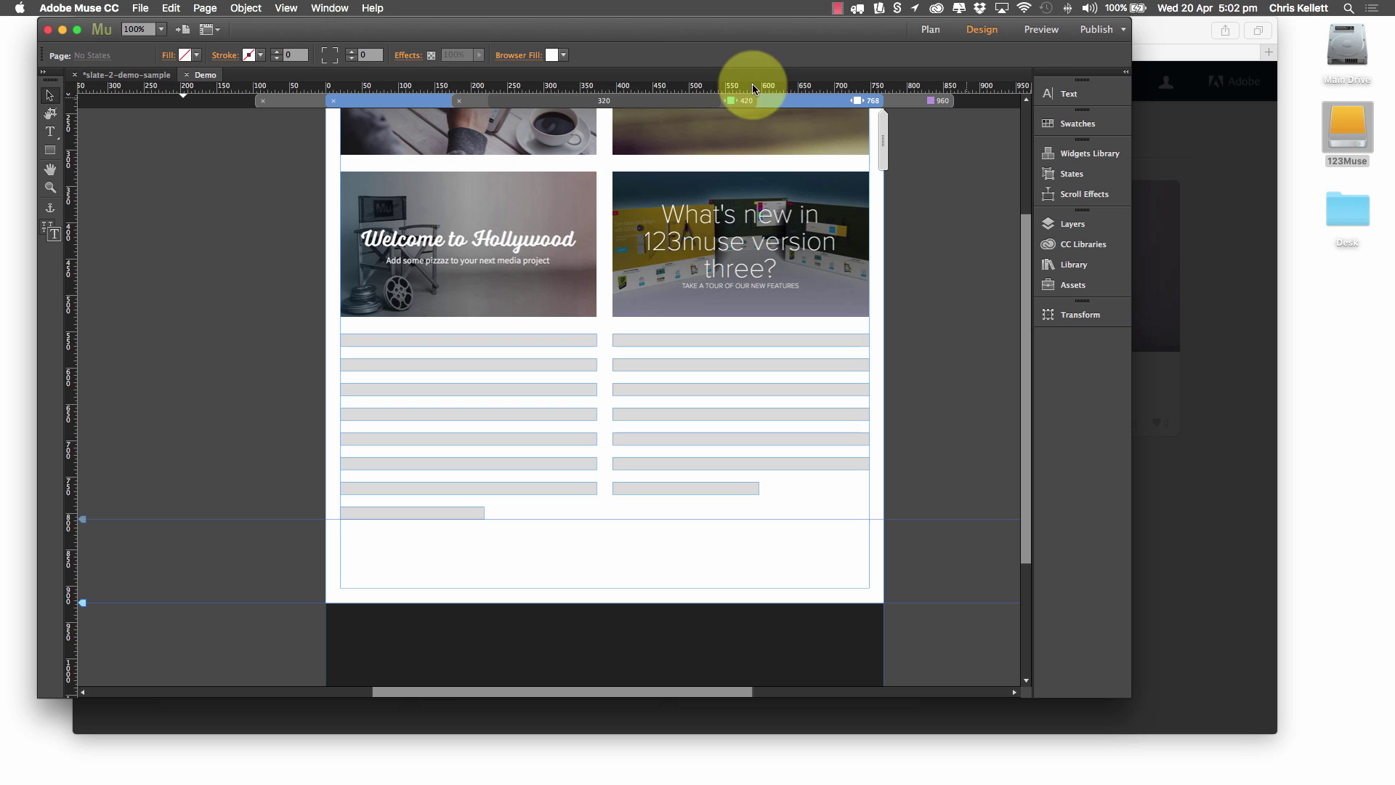
In the 420 px layout, stack the Add, Hollywood and What's new tiles below Slate Two Base
click(634, 102)
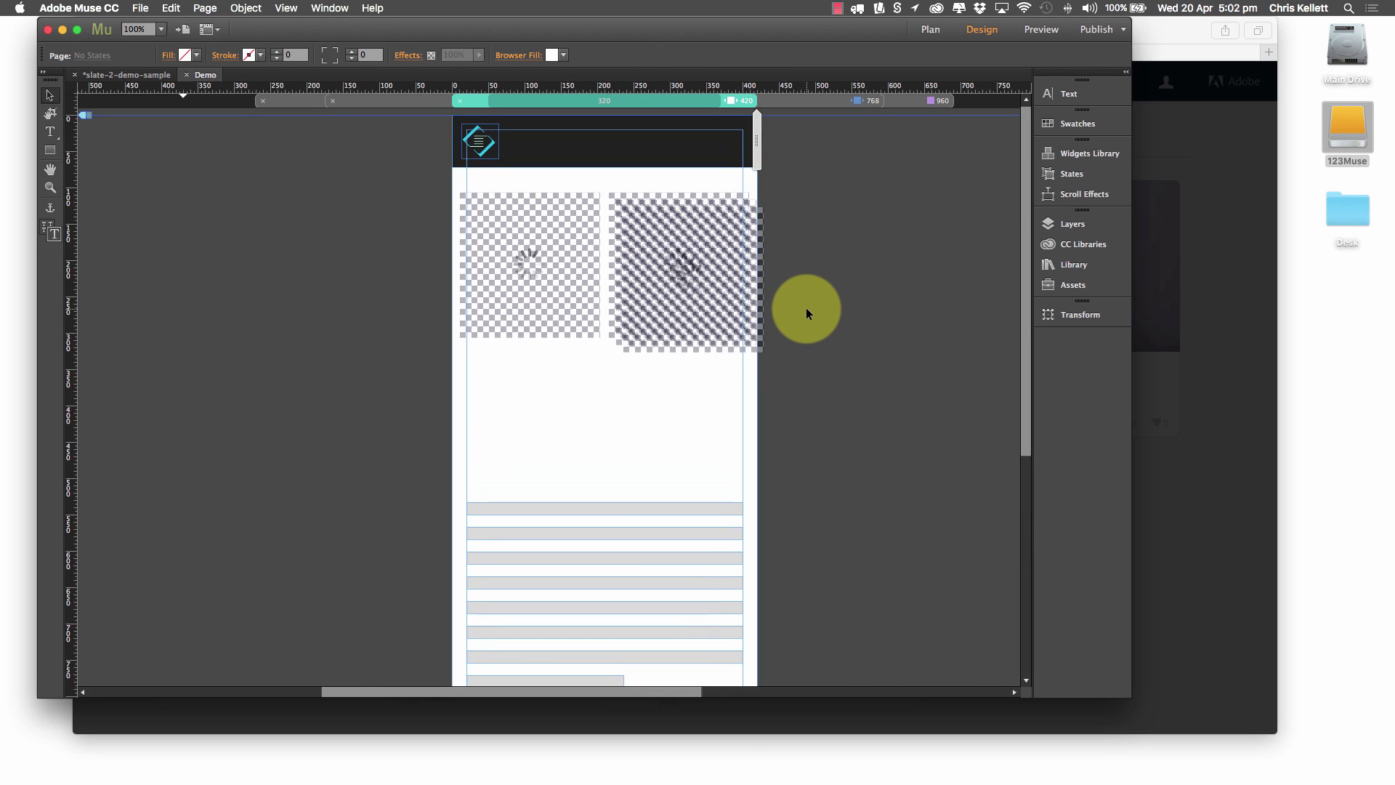
drag(716, 290, 622, 459)
drag(683, 239, 896, 297)
drag(530, 222, 538, 229)
drag(585, 486, 912, 656)
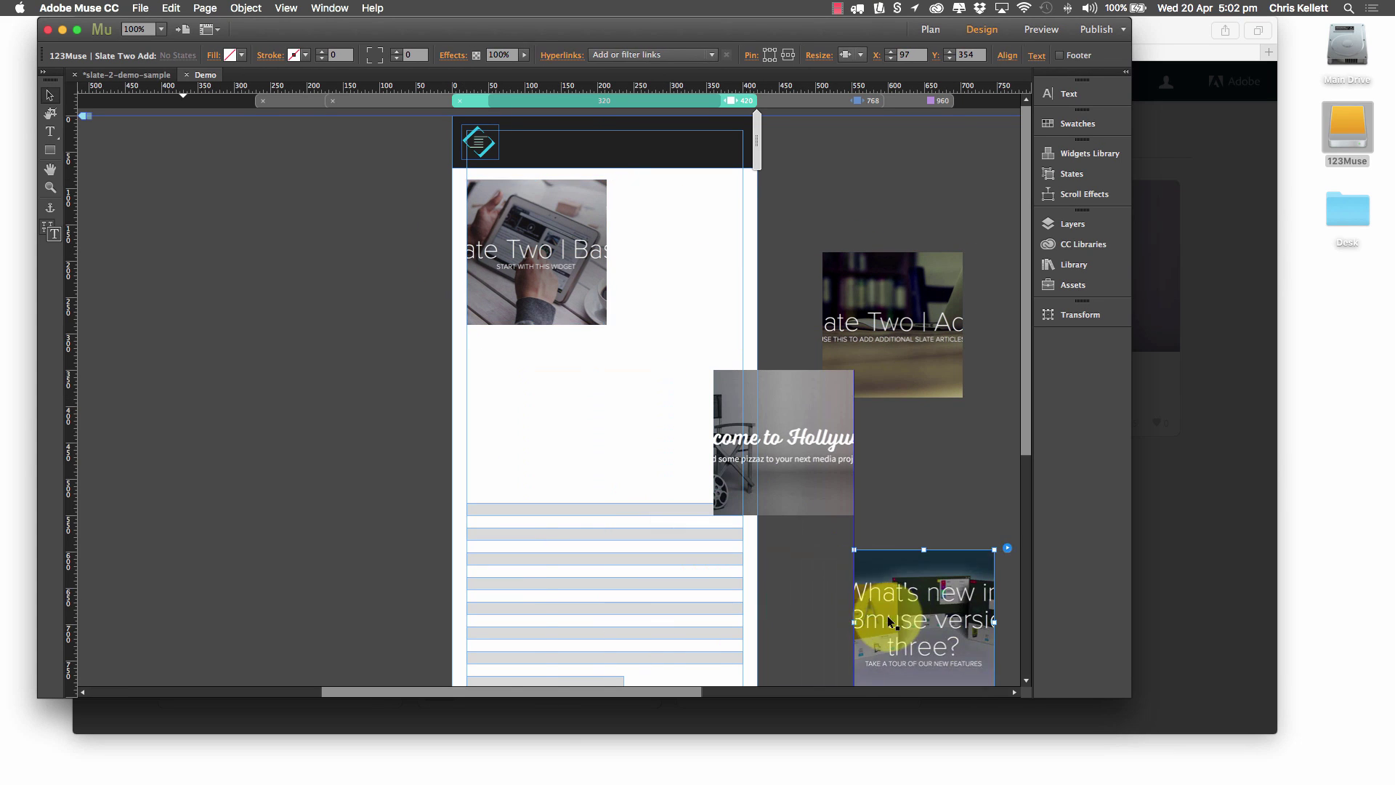
drag(912, 318, 551, 398)
drag(779, 407, 531, 525)
drag(934, 612, 543, 377)
click(705, 543)
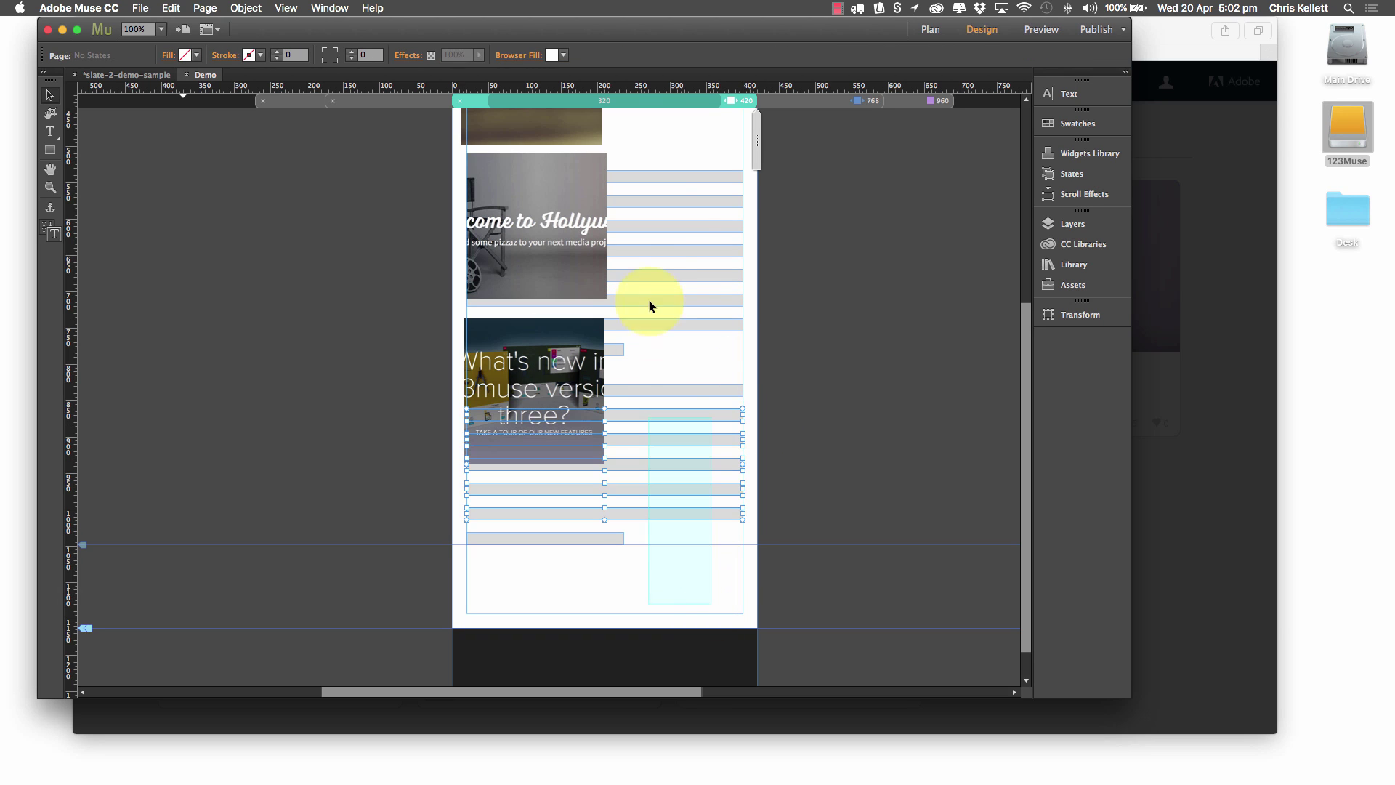
Select the Slate Two Base, Slate Two Add and Hollywood tiles together for alignment
right_click(655, 176)
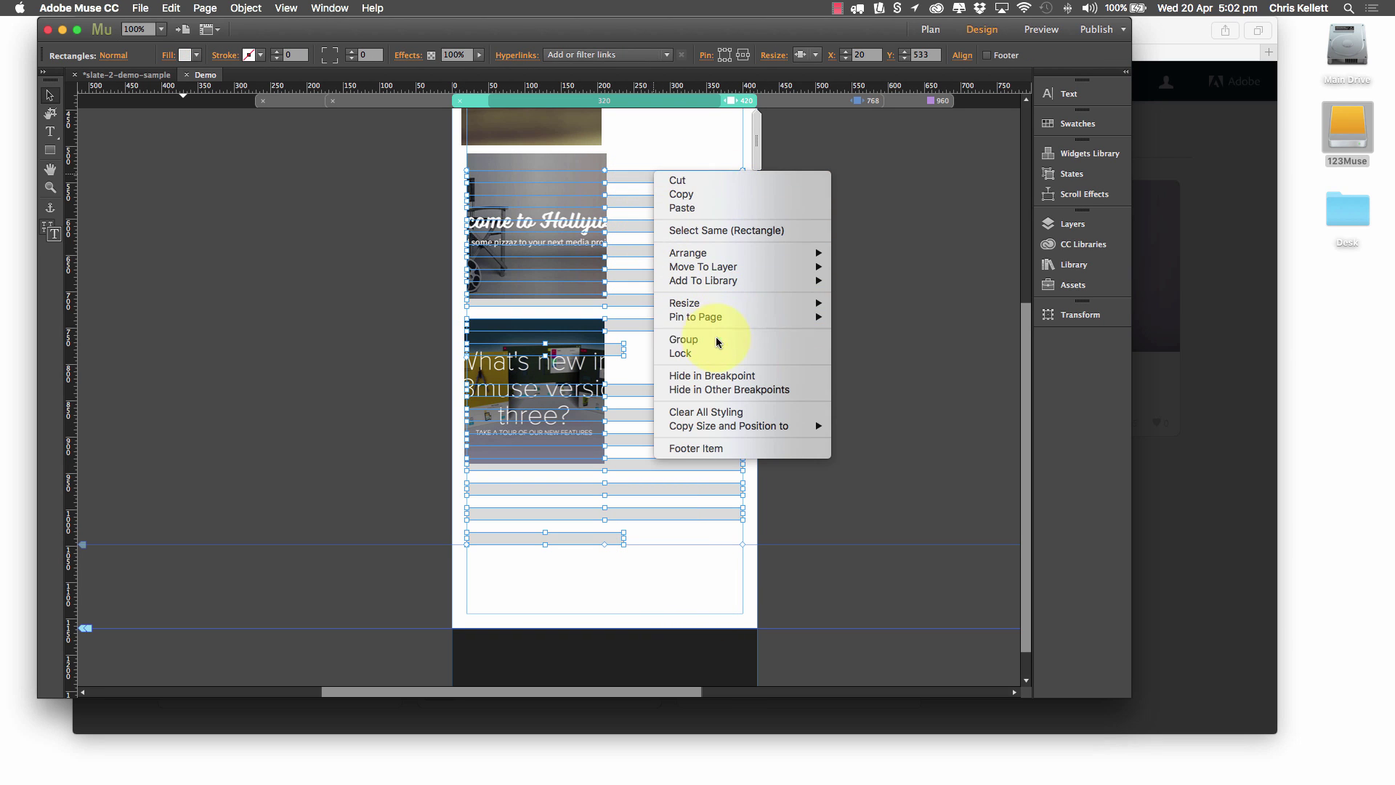
click(897, 313)
click(897, 312)
scroll(870, 307, up, 8)
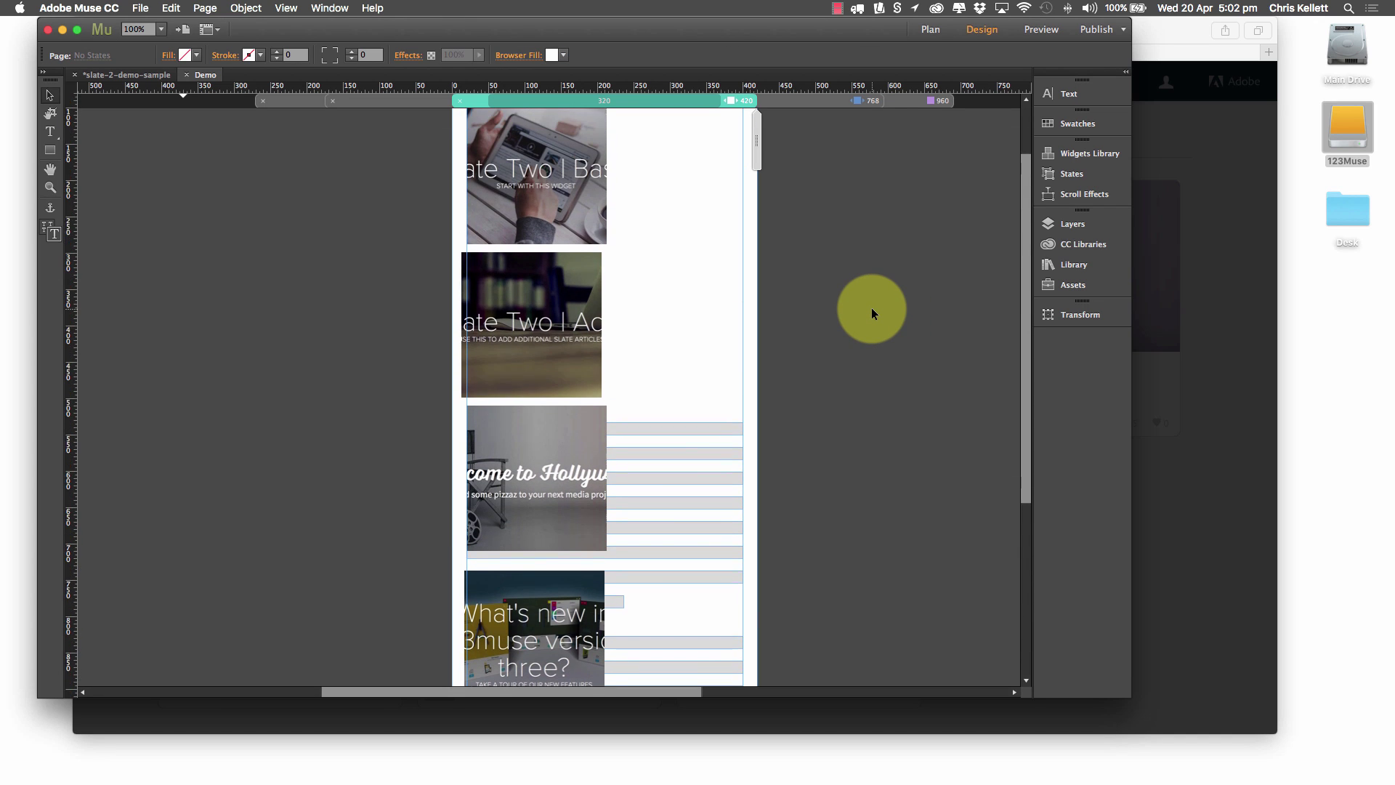
scroll(871, 307, up, 2)
click(529, 273)
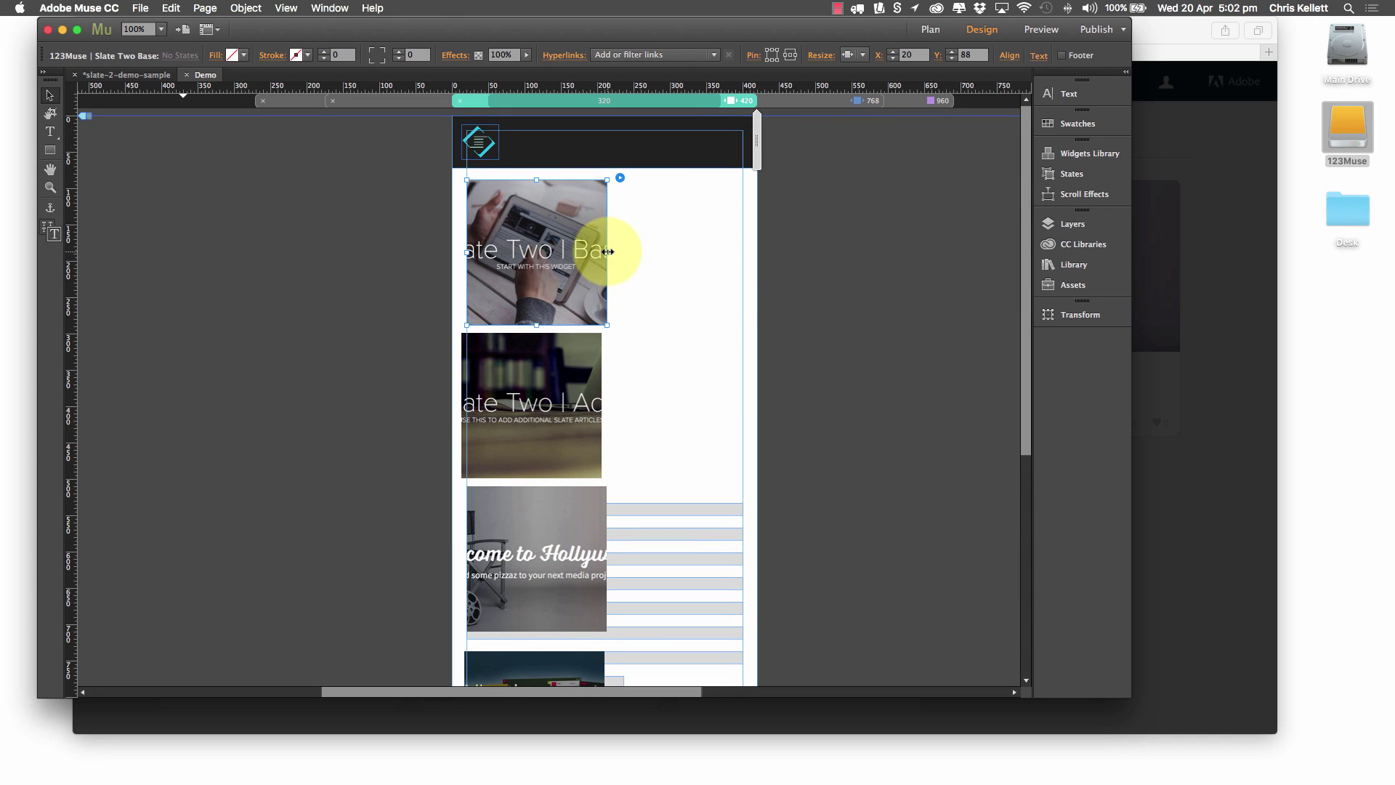
key(Escape)
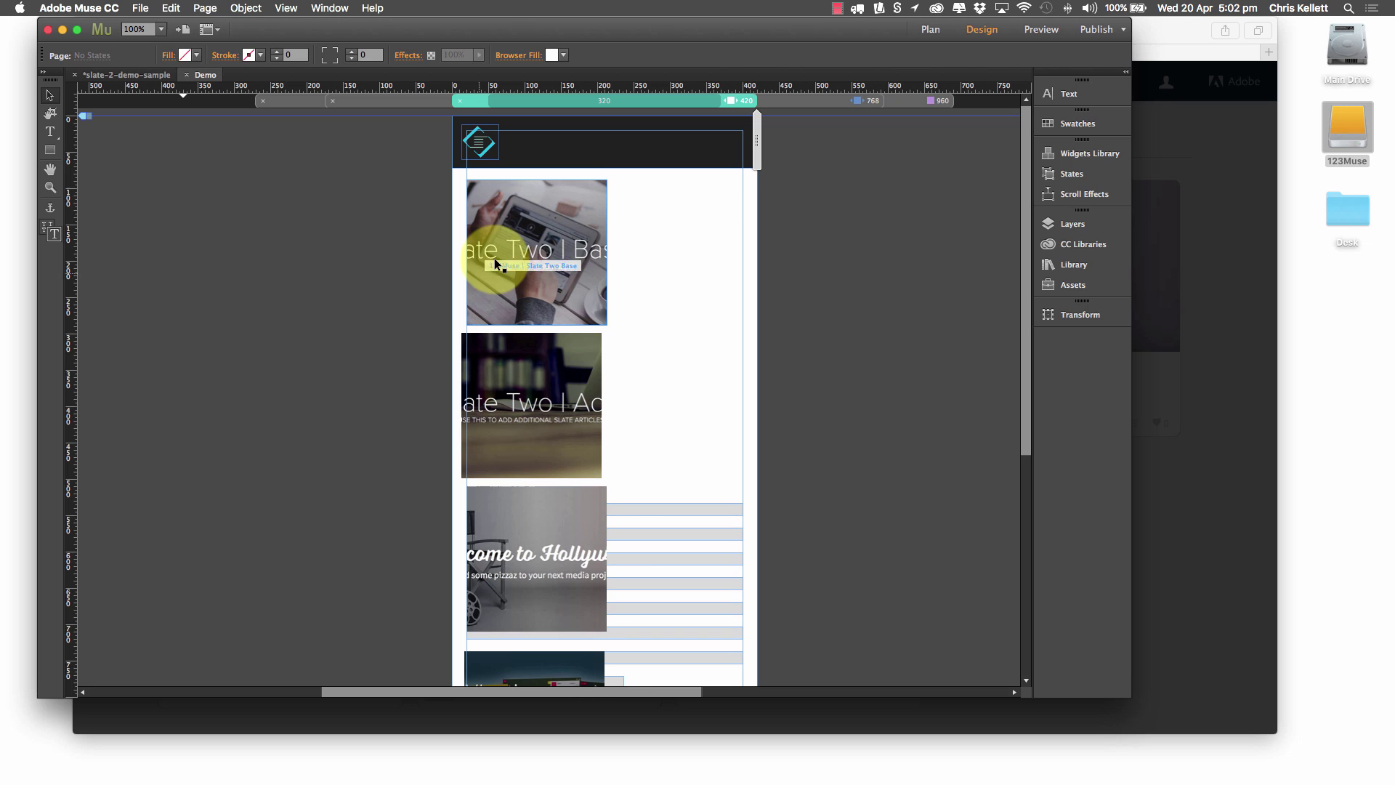
click(495, 261)
shift+click(529, 388)
shift+click(537, 523)
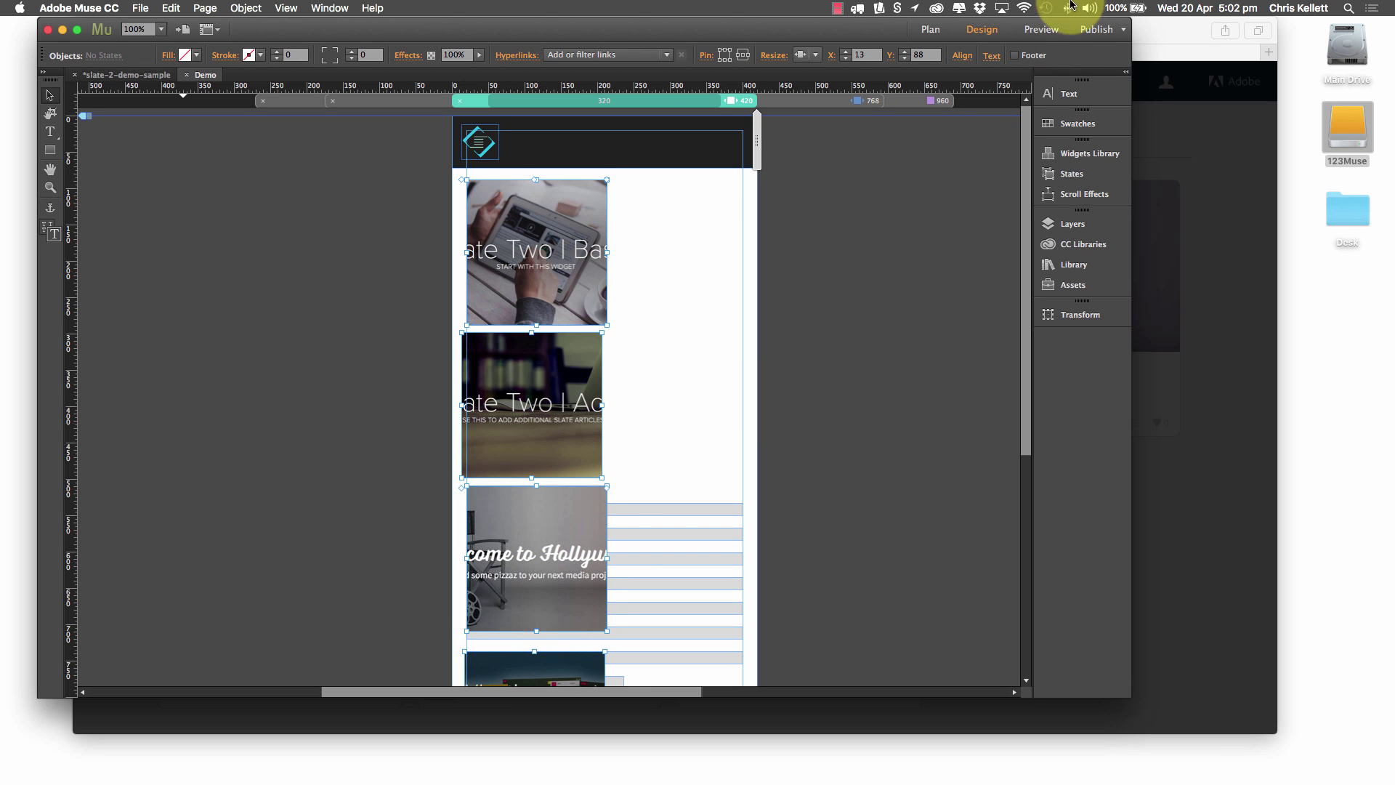
click(958, 57)
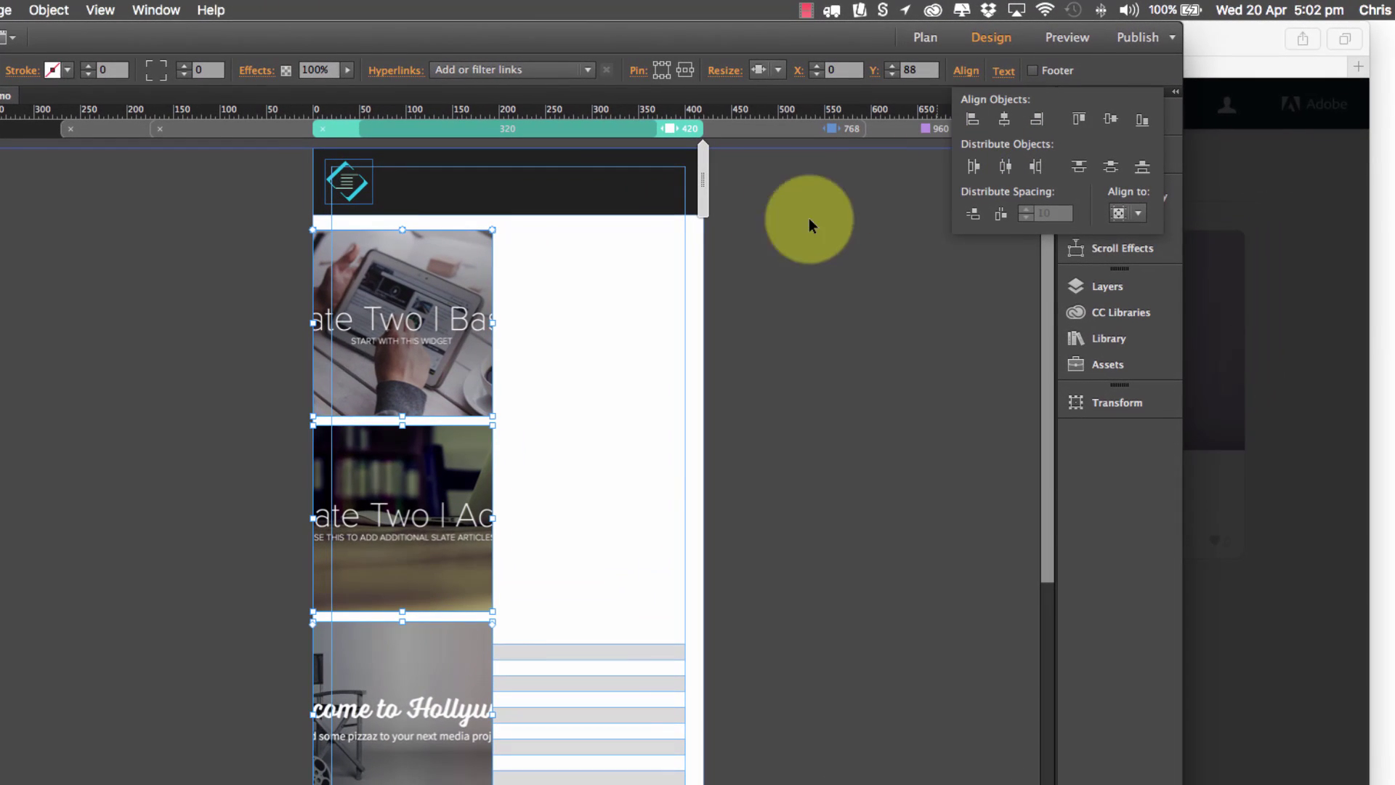
Set the Align panel's Align to option to Align to Key Object
click(411, 327)
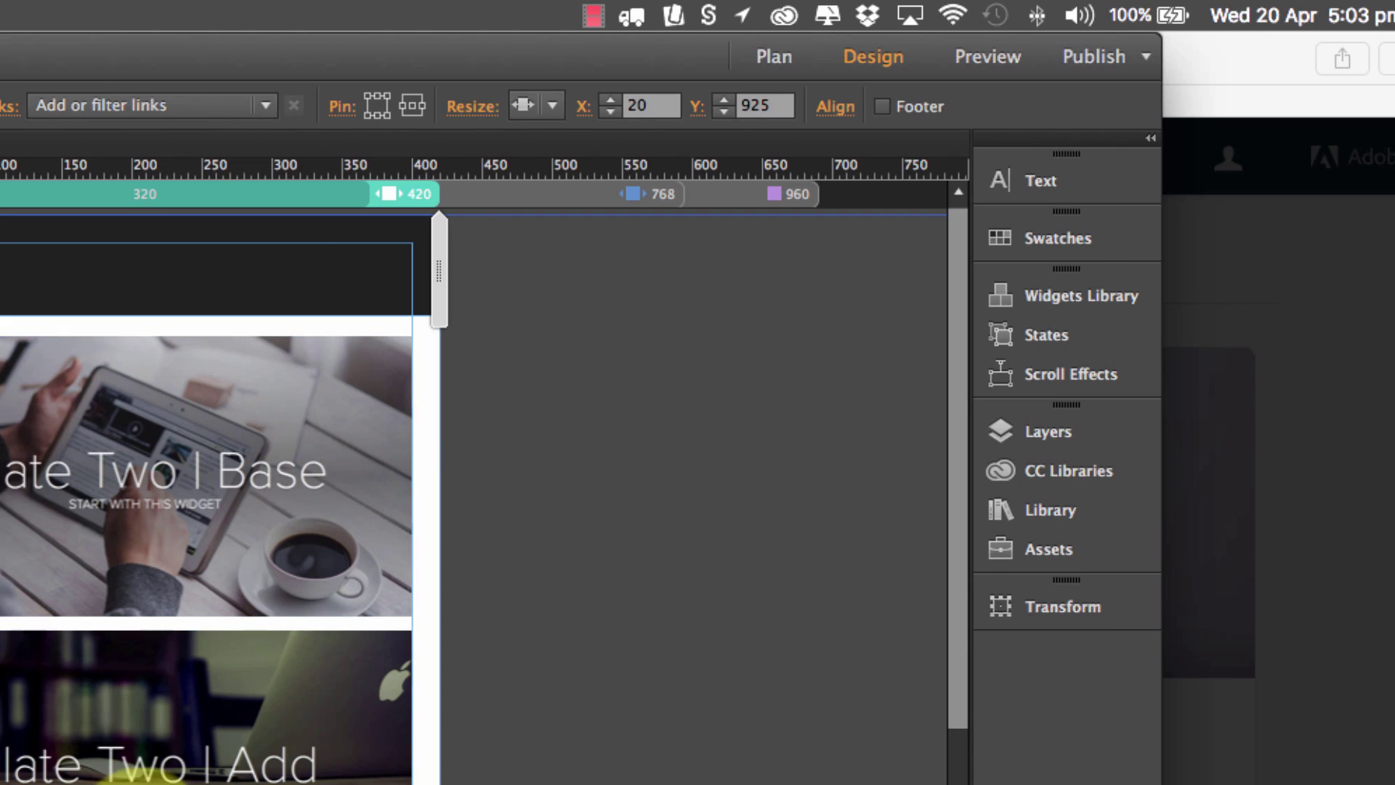
scroll(218, 494, down, 5)
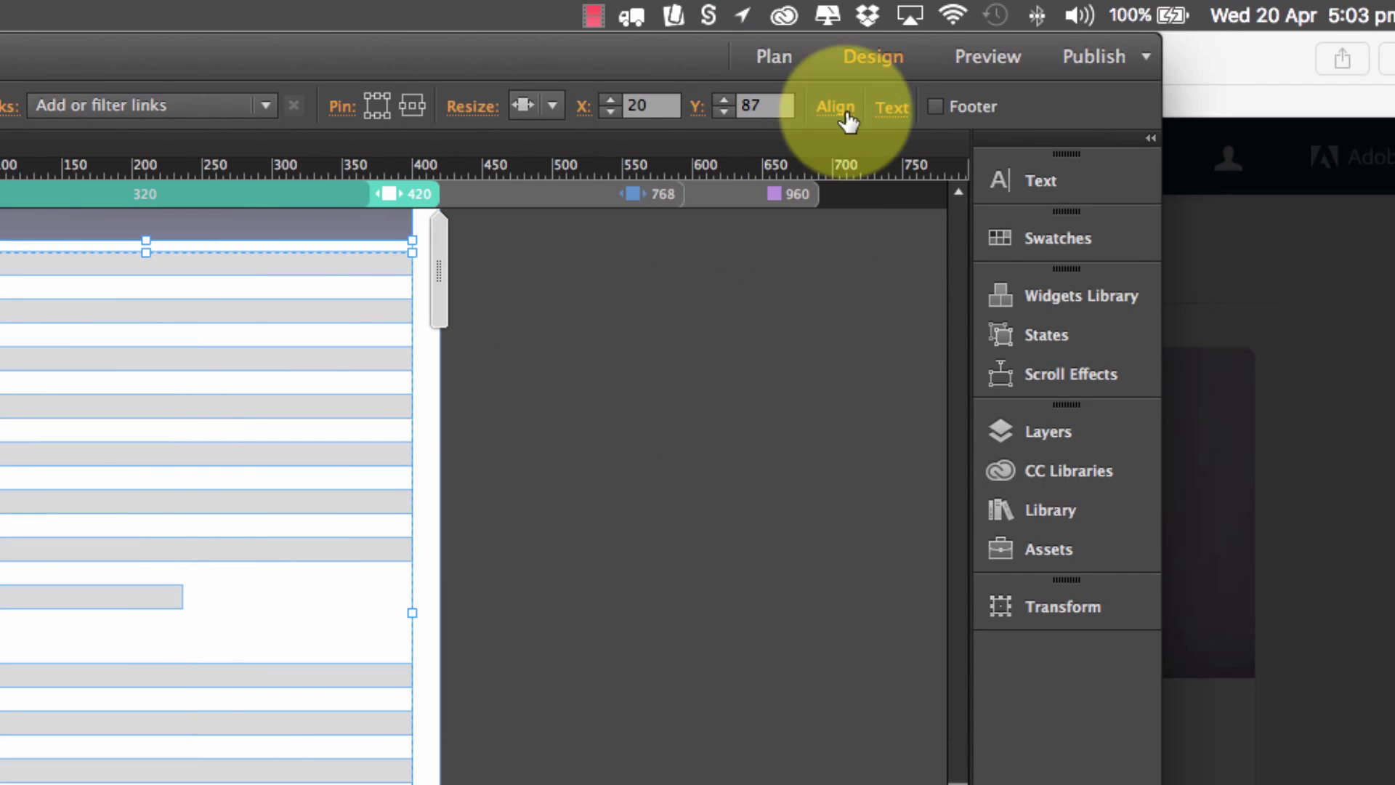
click(843, 111)
click(1090, 321)
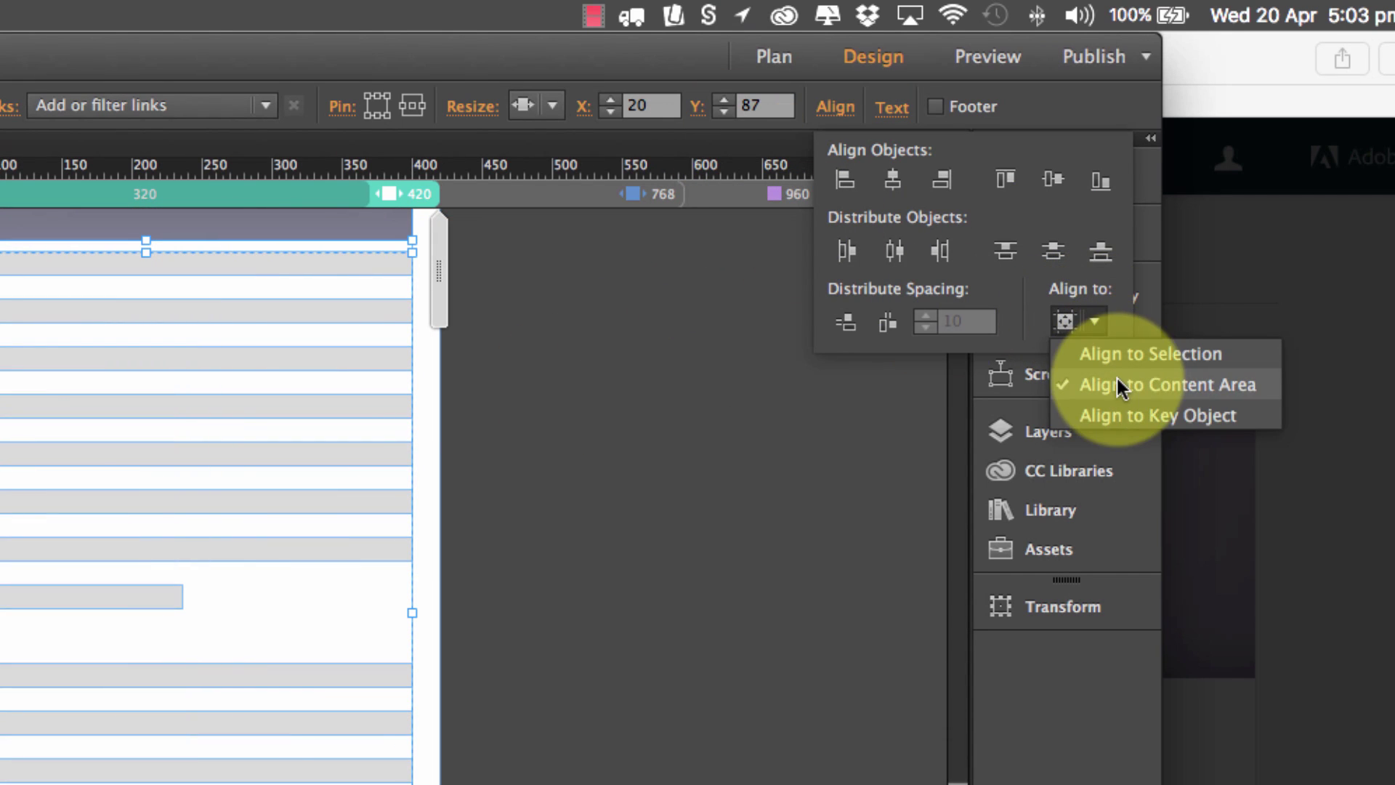
click(1113, 409)
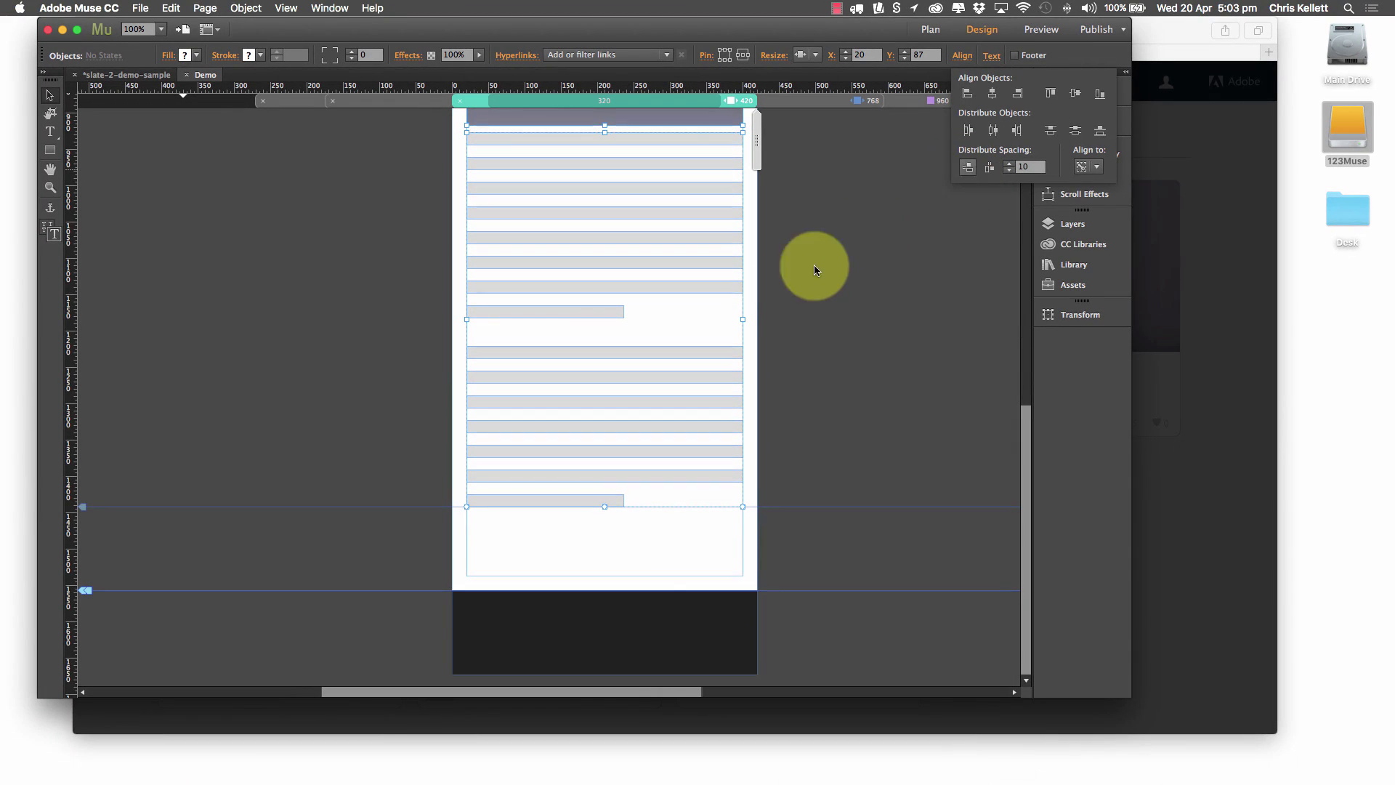
scroll(798, 288, up, 10)
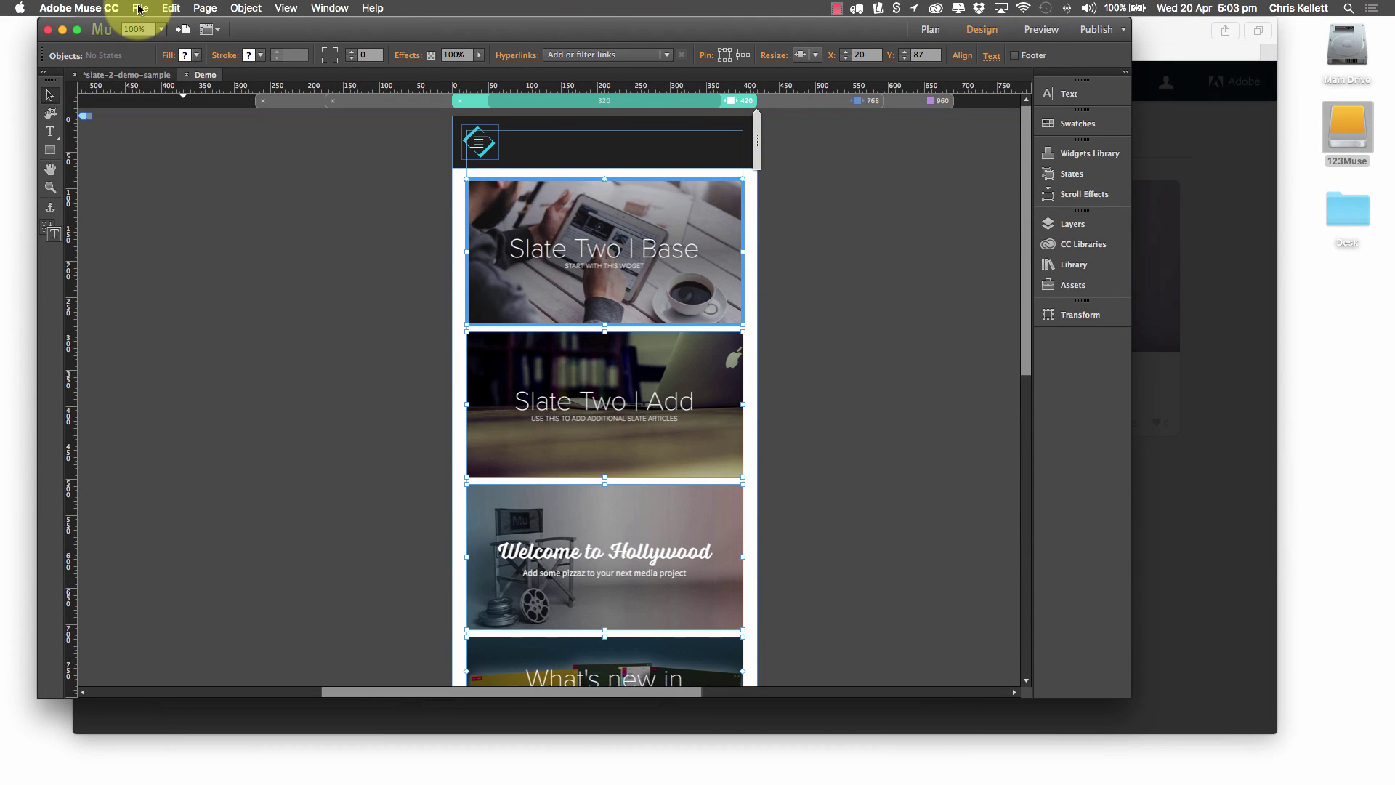
Preview the page and resize the window between the stacked and two-column layouts
click(1040, 29)
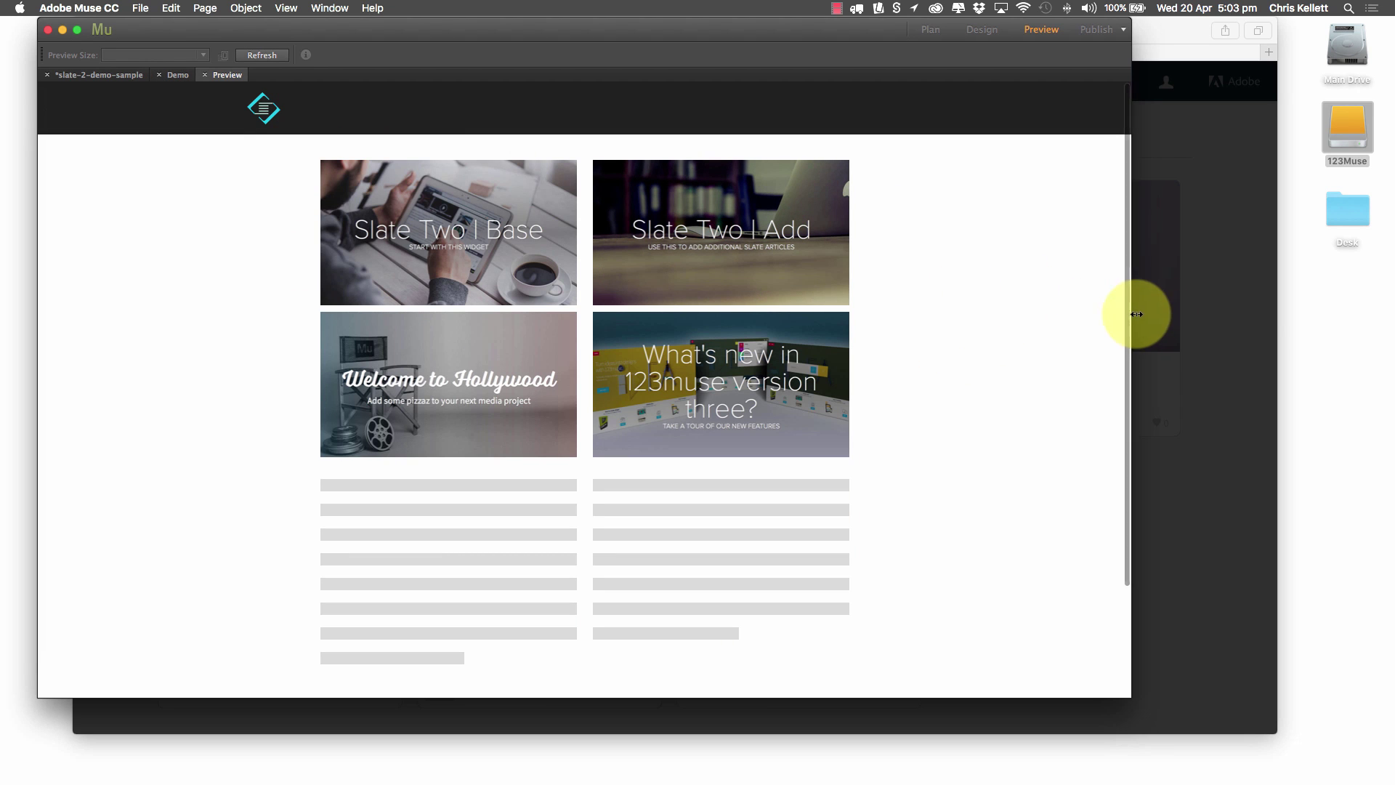
drag(1127, 315, 256, 309)
scroll(209, 351, down, 5)
scroll(193, 325, up, 5)
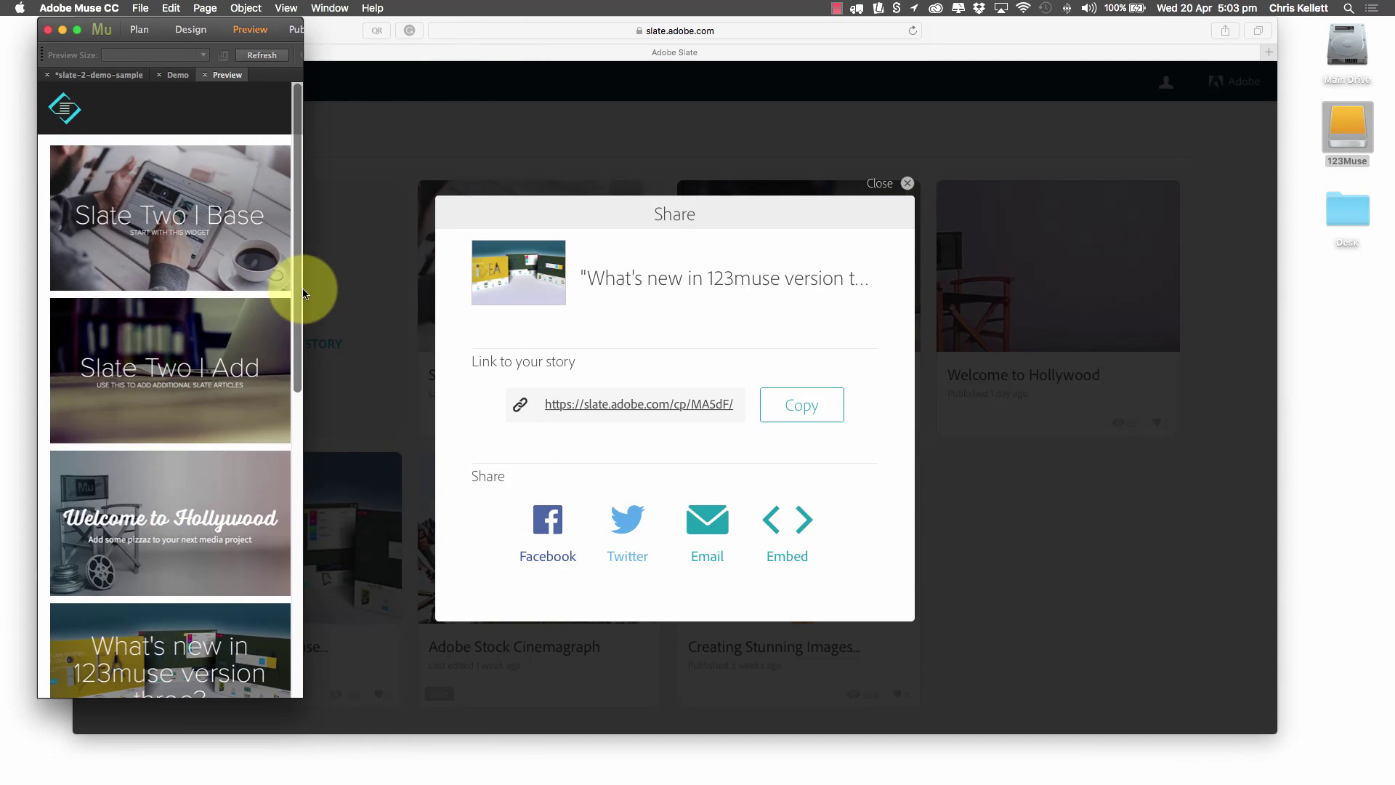
scroll(303, 364, down, 3)
drag(305, 541, 816, 559)
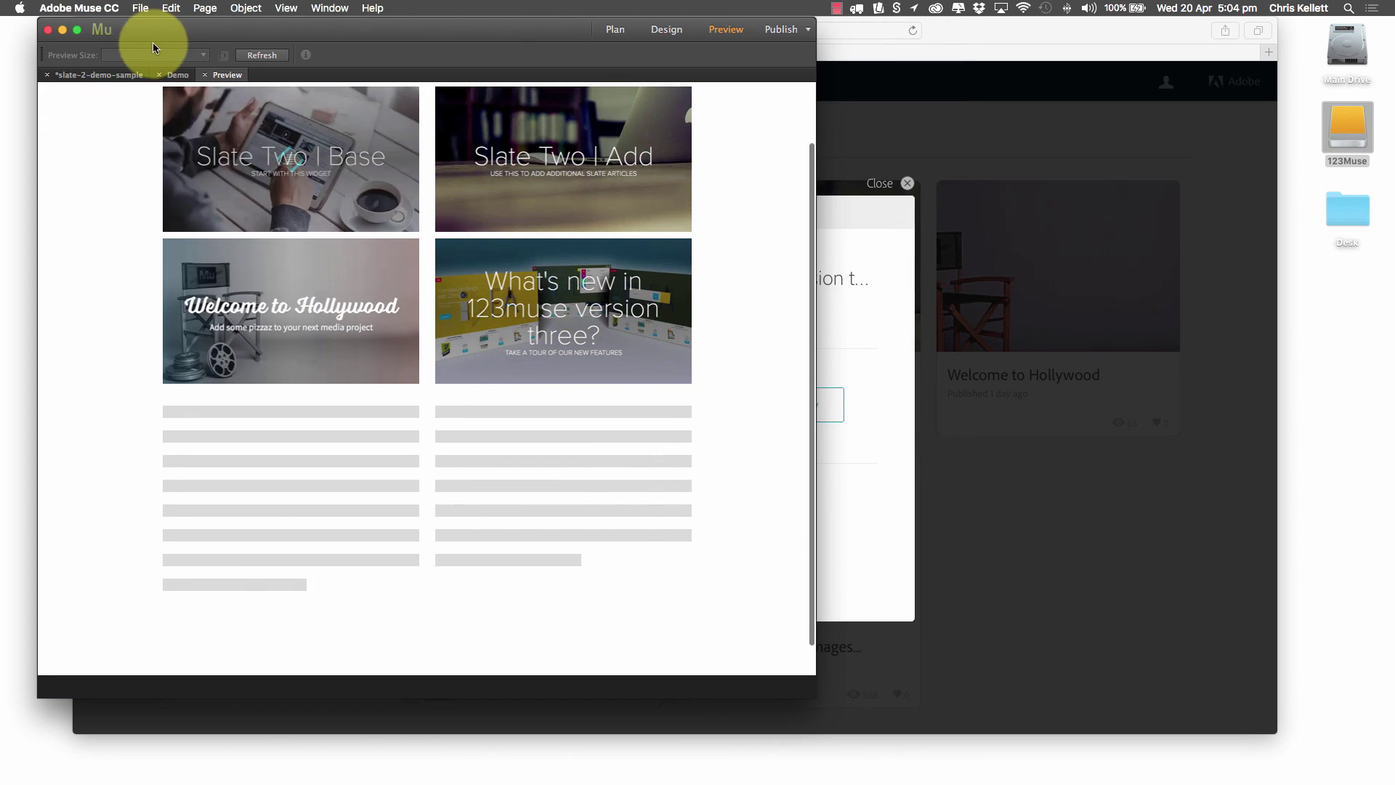
Open a Slate article lightbox, narrow the window with it open, then close it
click(291, 145)
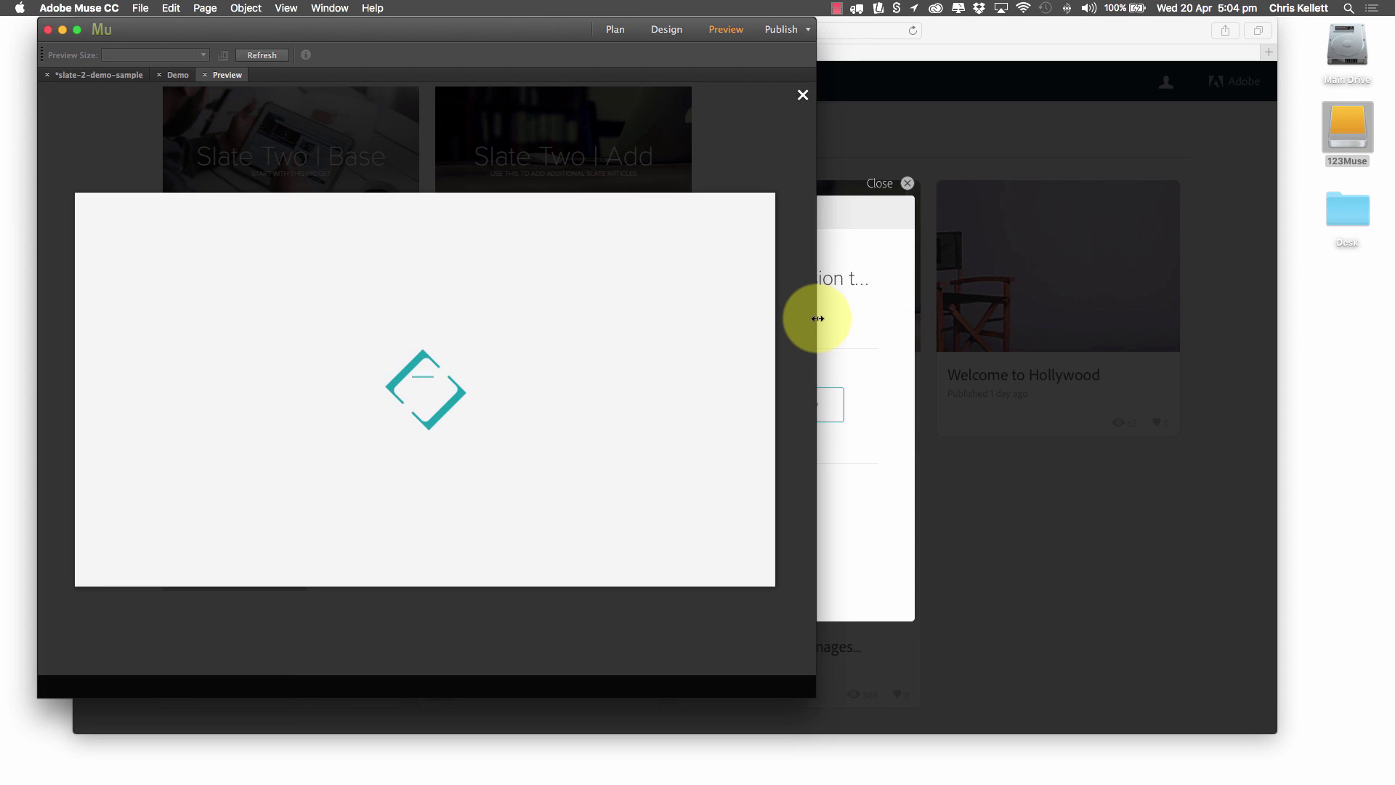
drag(817, 322, 1036, 384)
click(1022, 94)
scroll(569, 99, up, 3)
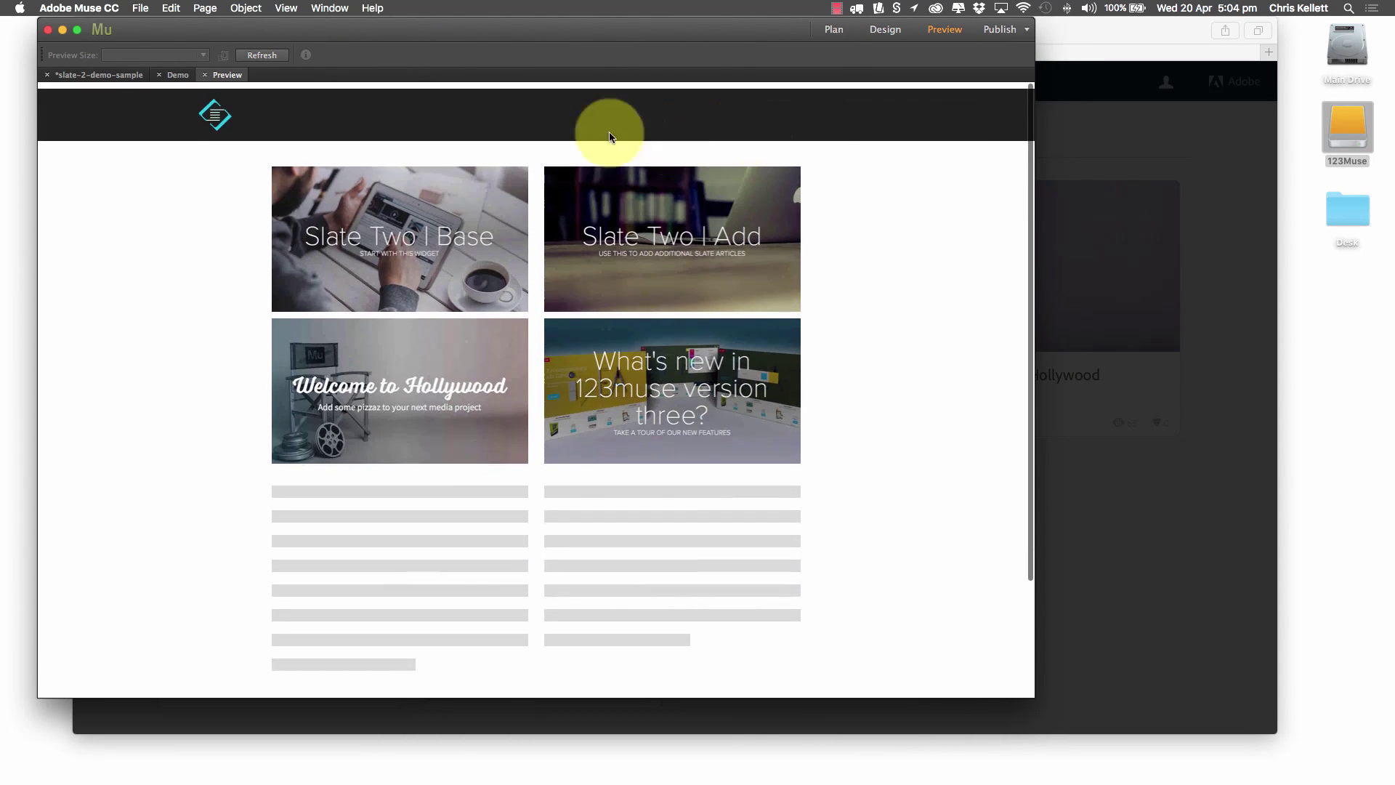
drag(508, 31, 609, 26)
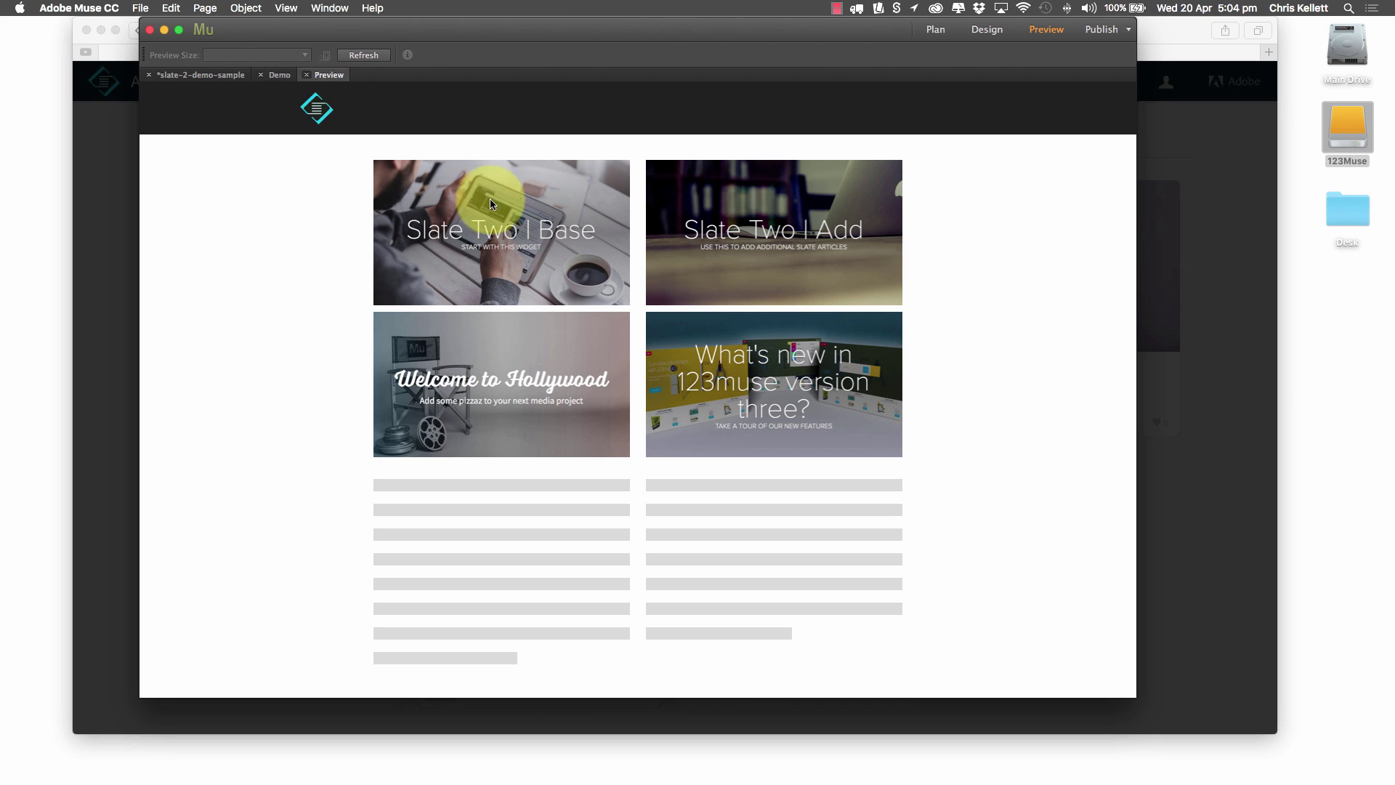
Return to Design mode and inspect the Slate Two Base and Slate Two Add widgets
key(super+l)
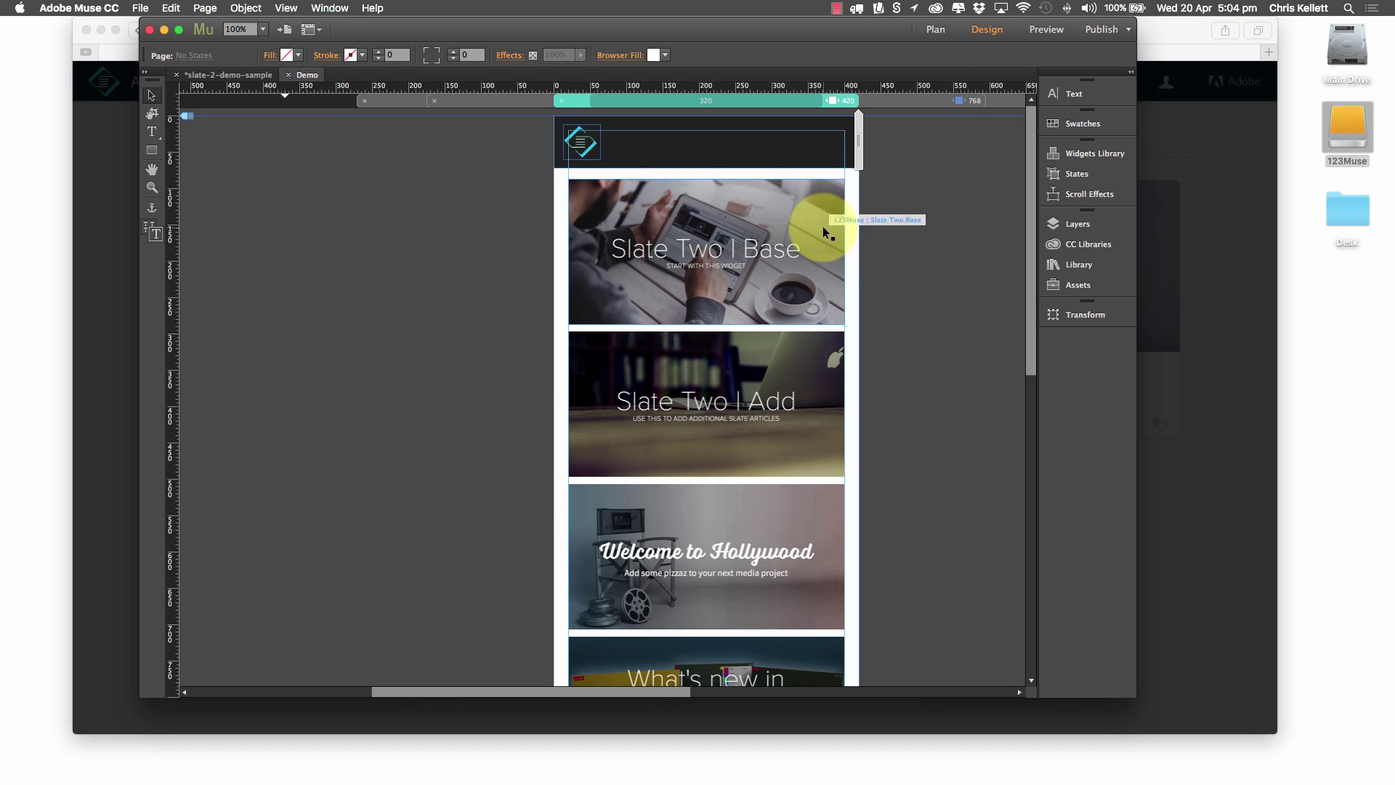
click(826, 231)
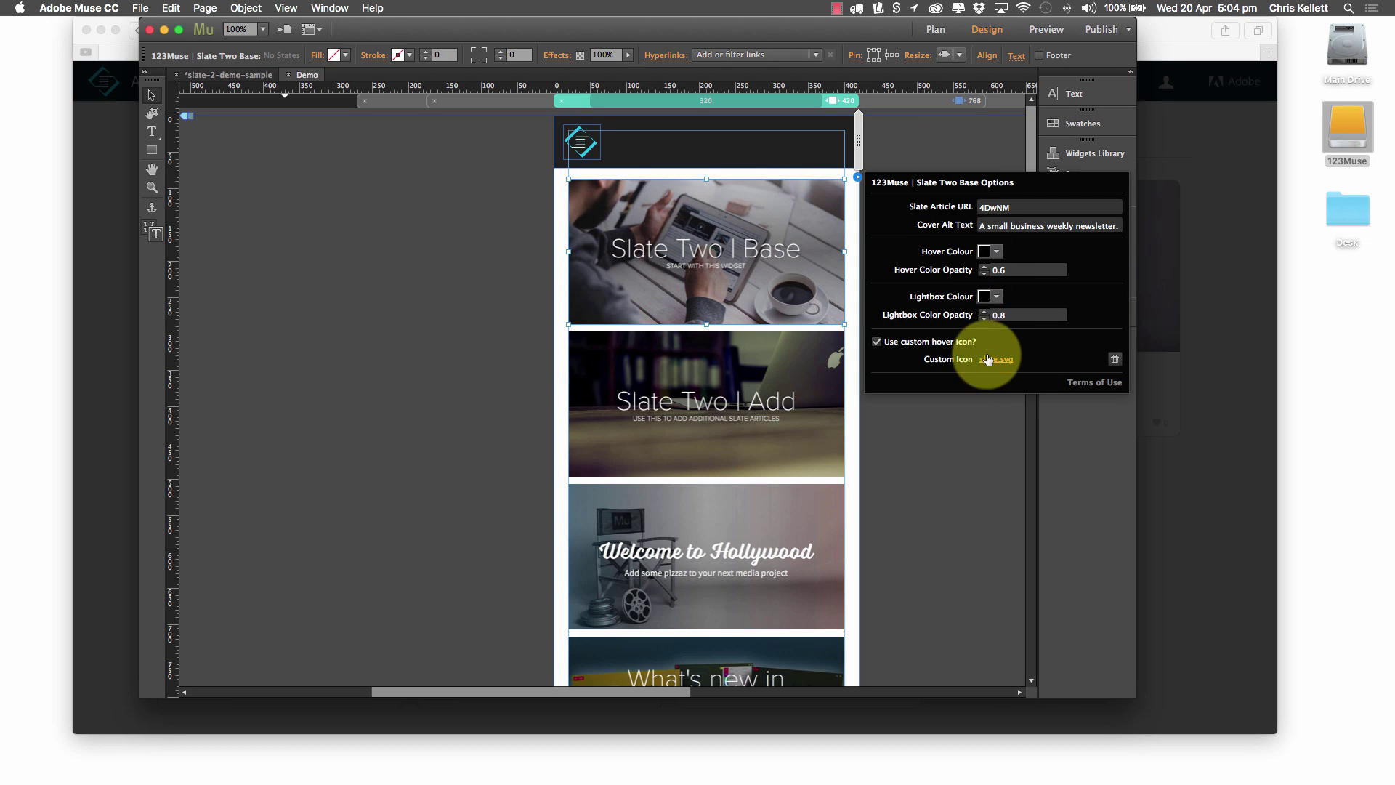
click(829, 406)
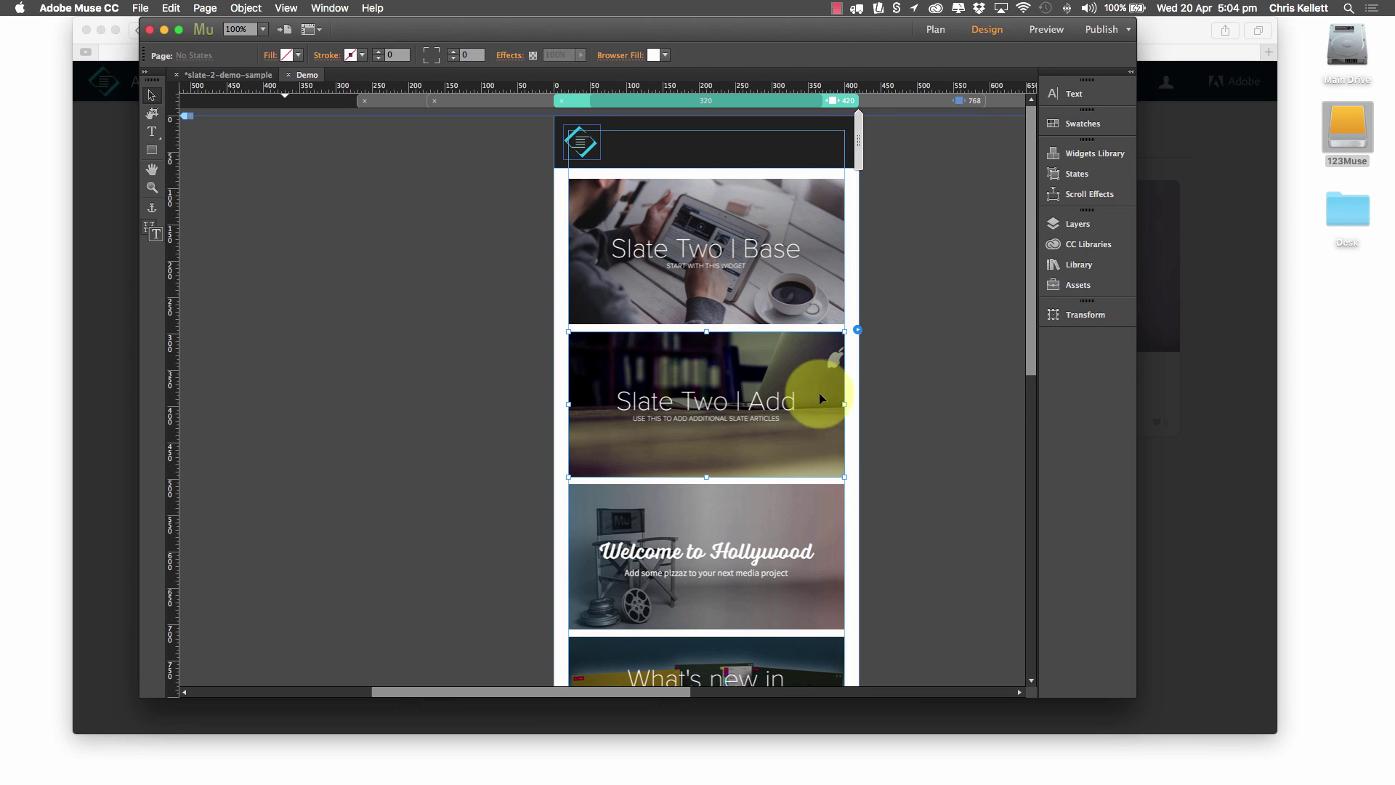
click(858, 331)
click(922, 460)
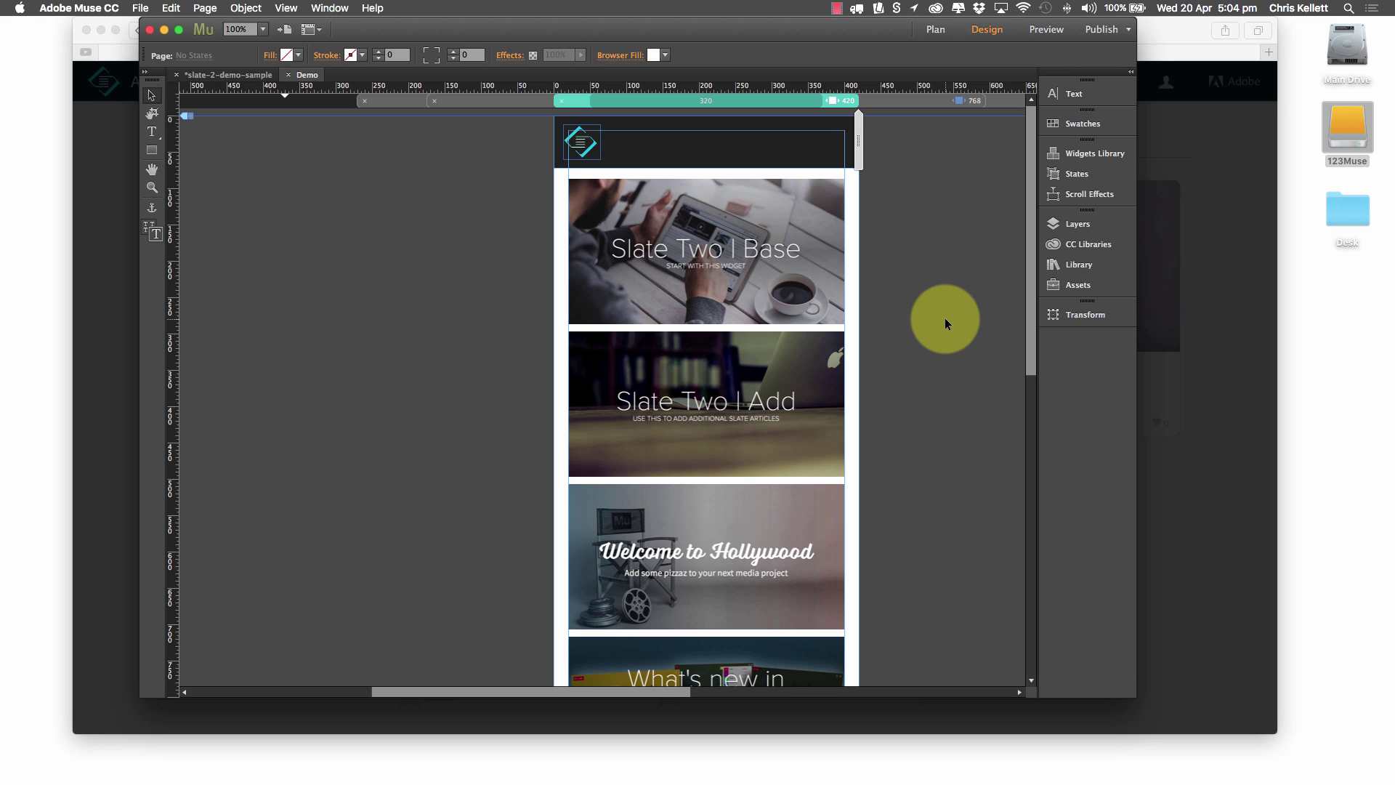
scroll(946, 320, down, 2)
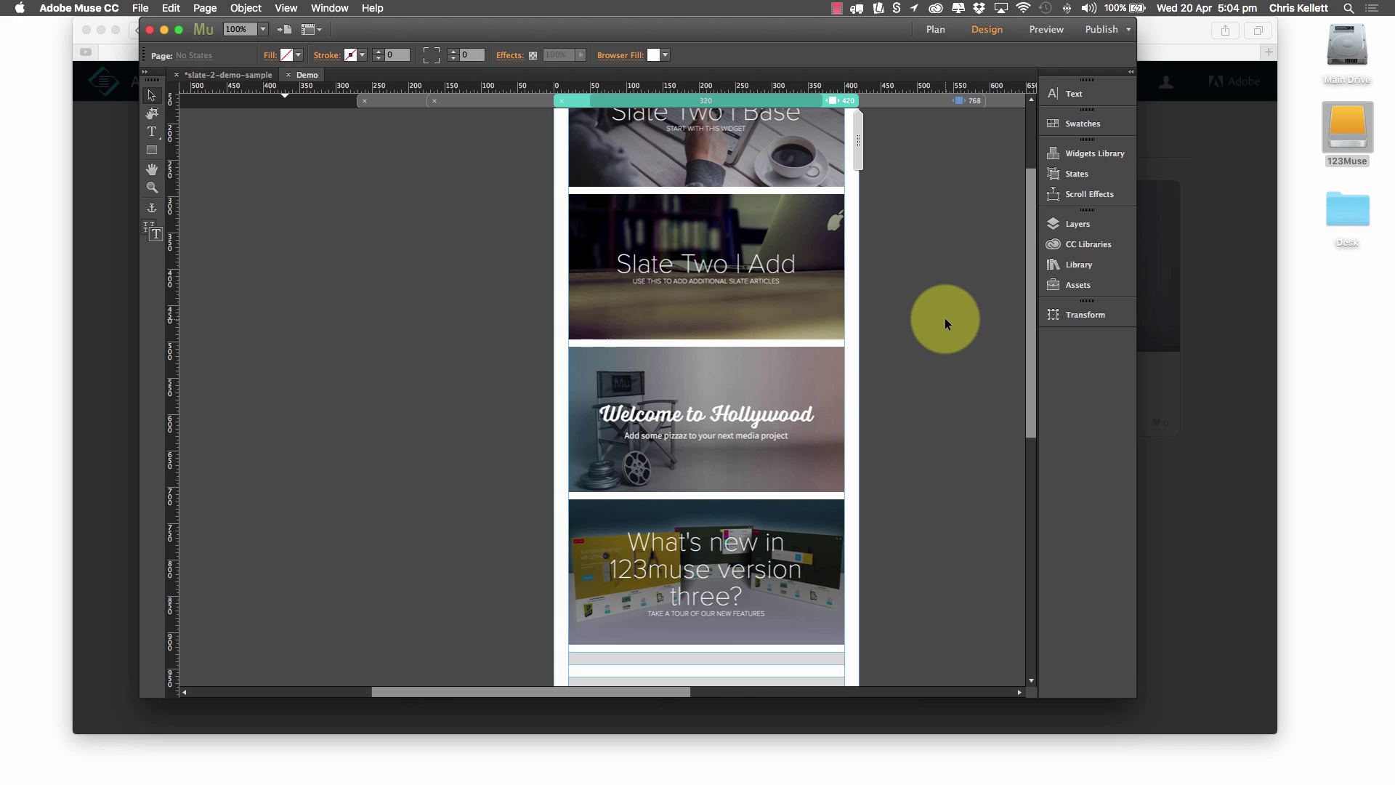